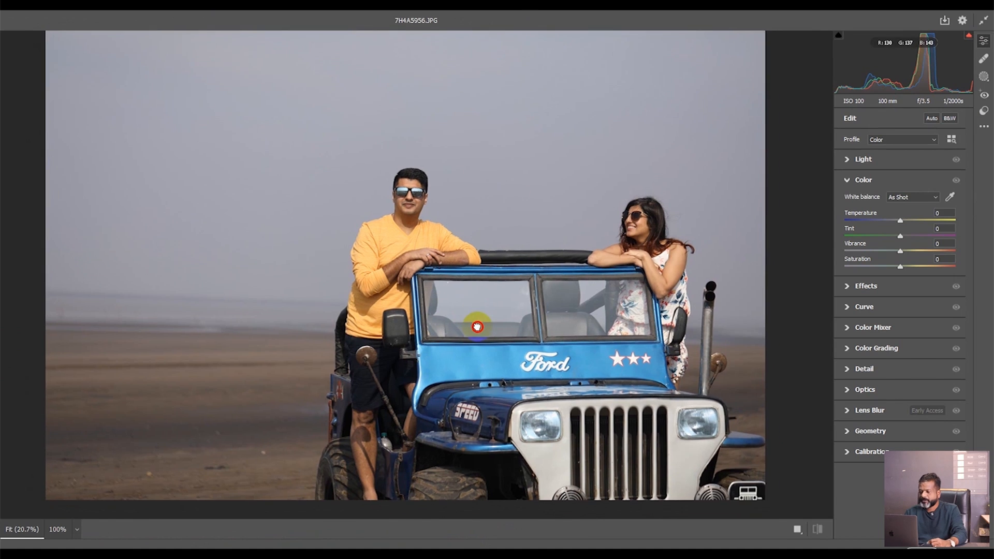
- Set the photo's exposure to +0.25, highlights to -48, temperature to -21, tint to -11 and vibrance to +64
key("ctrl+minus")
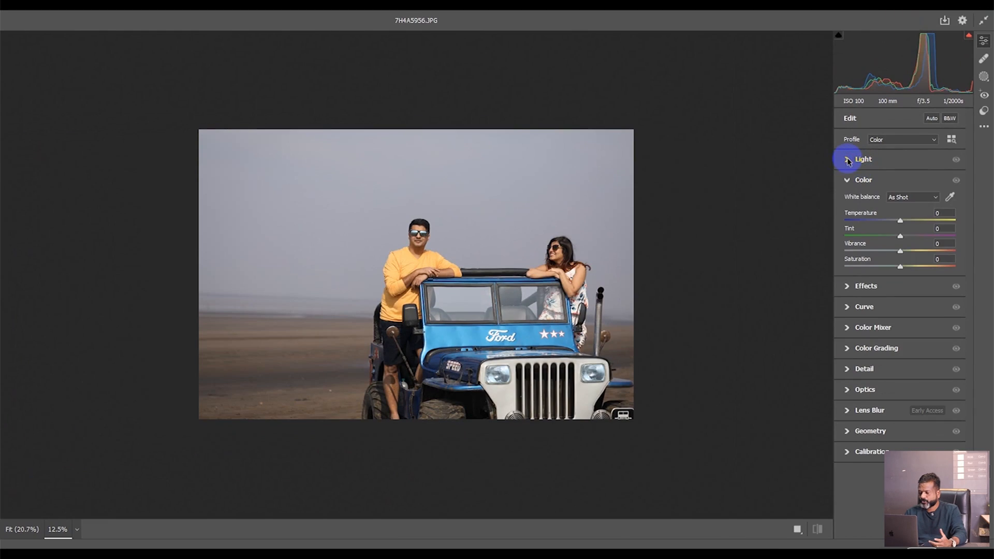
left_click(848, 161)
left_click_drag(899, 181, 891, 235)
left_click(852, 286)
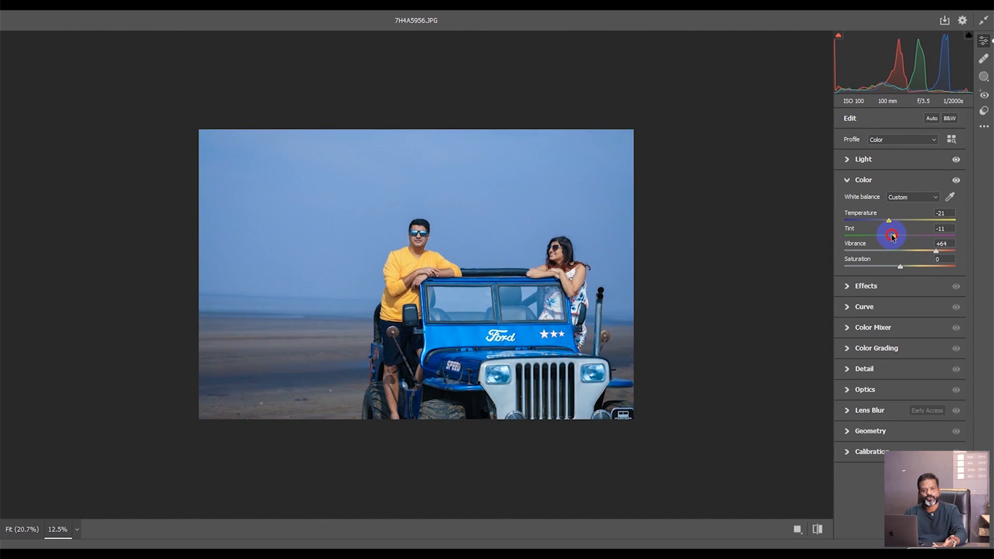
- Inspect the man, the jeep and the woman up close, comparing the graded photo with the original in a before/after view
left_click_drag(507, 252, 579, 312)
left_click_drag(457, 357, 468, 201)
left_click_drag(543, 366, 475, 336)
left_click_drag(453, 171, 514, 317)
left_click_drag(294, 158, 579, 266)
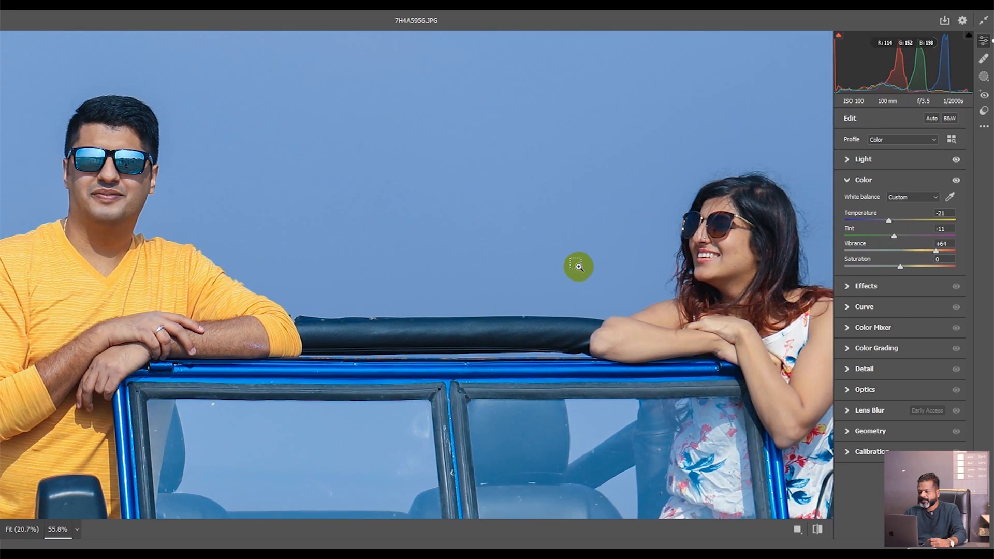
key("ctrl+minus")
key("ctrl+minus")
key("q")
left_click_drag(628, 313, 541, 310)
left_click_drag(563, 205, 626, 280)
left_click_drag(627, 330, 451, 318)
left_click_drag(716, 296, 456, 310)
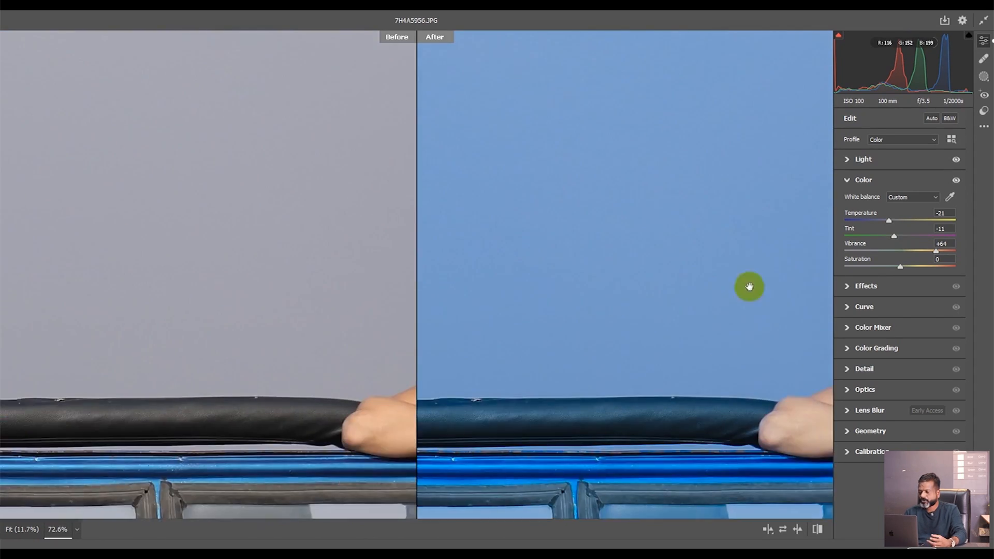
left_click_drag(750, 286, 444, 253)
- Raise the shadows to +34 and lower the exposure to +0.10 and the highlights to -51
left_click(870, 163)
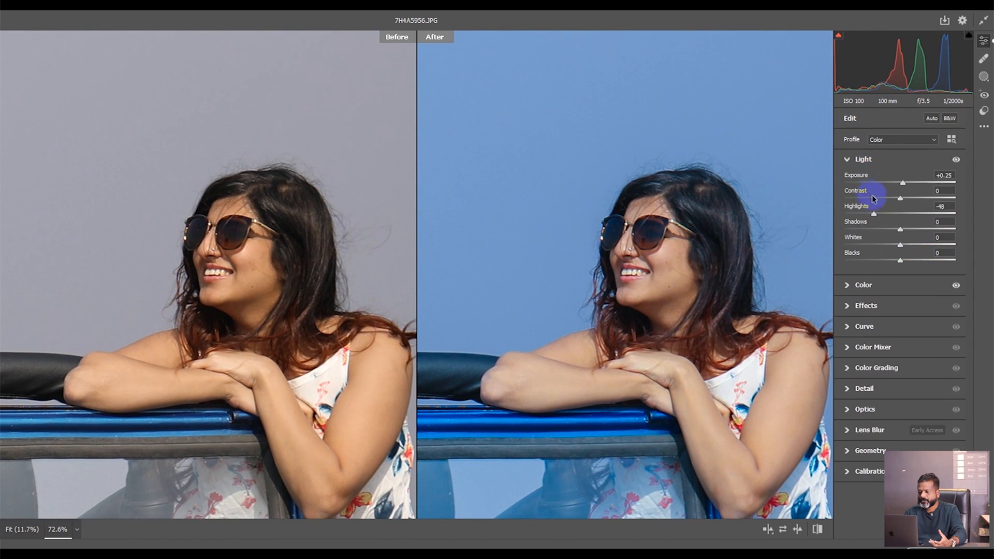
left_click_drag(902, 229, 925, 231)
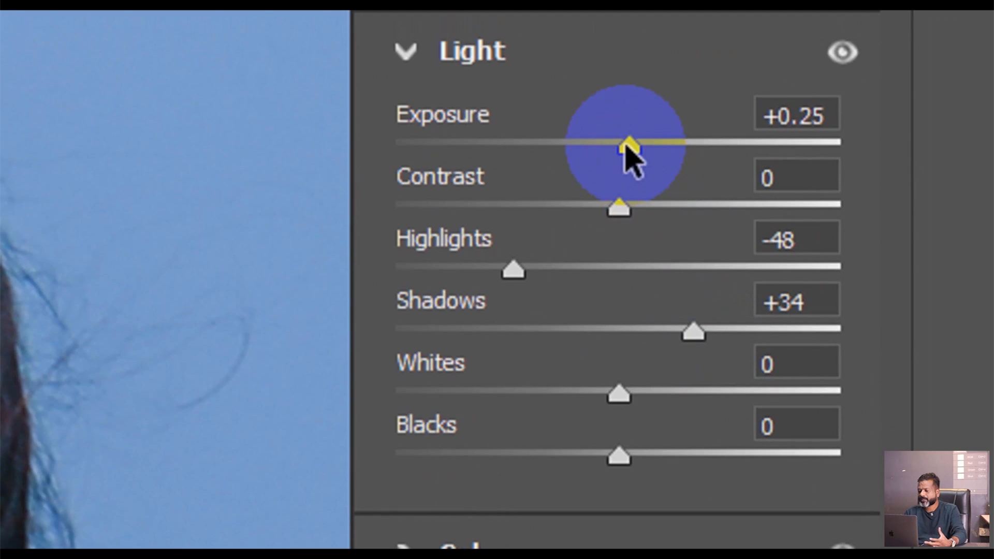
left_click_drag(902, 184, 901, 184)
left_click_drag(514, 271, 506, 270)
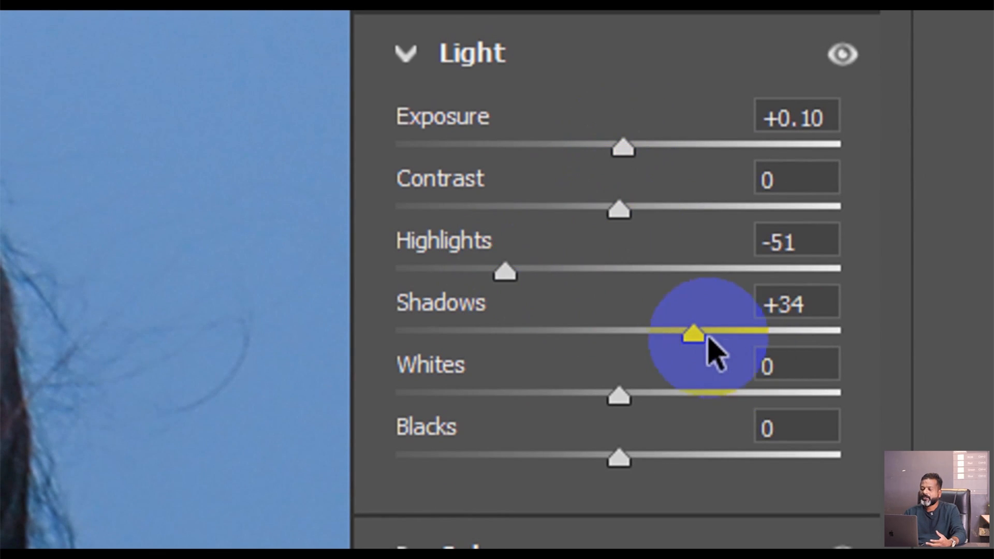
left_click_drag(694, 334, 696, 334)
- Review the temperature, tint and vibrance settings of the grade
left_click(407, 369)
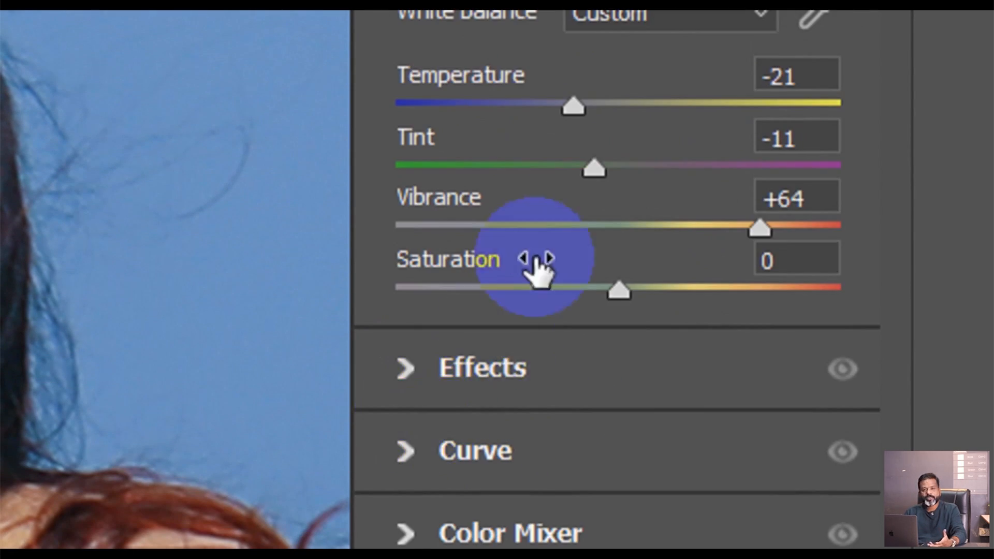
left_click_drag(572, 143, 572, 137)
left_click(594, 201)
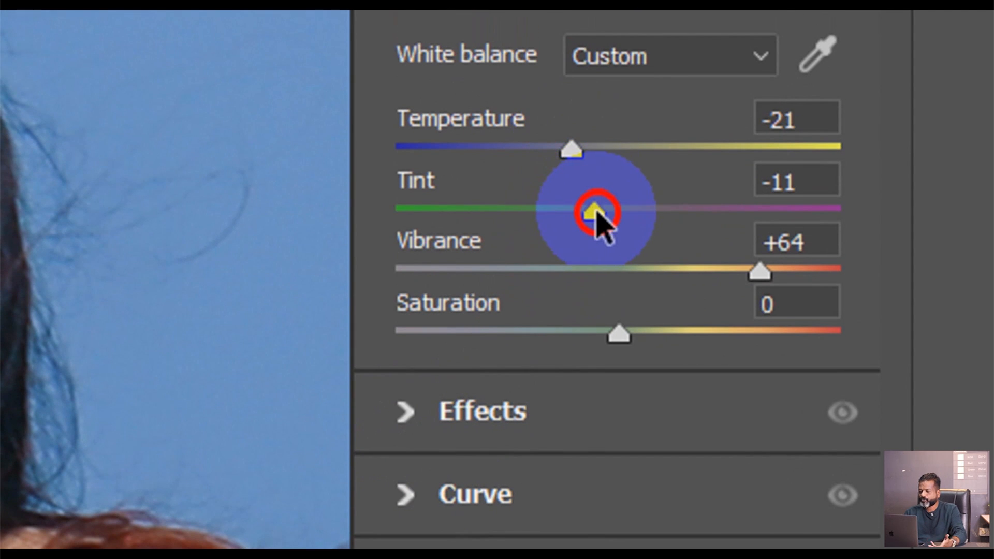
left_click(761, 275)
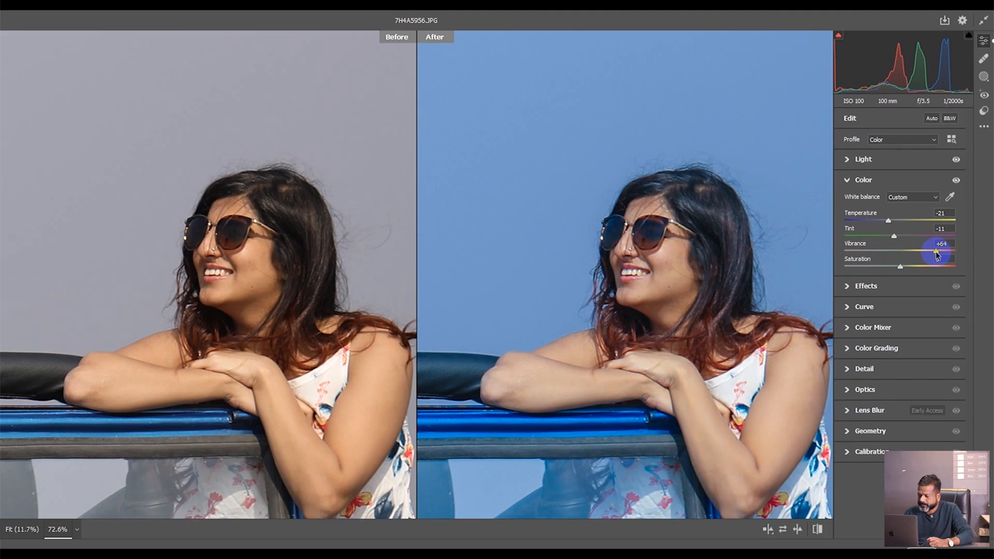
- Compare the whole photo before and after the grade, cycling through the before/after layouts
key("ctrl+0")
key("q")
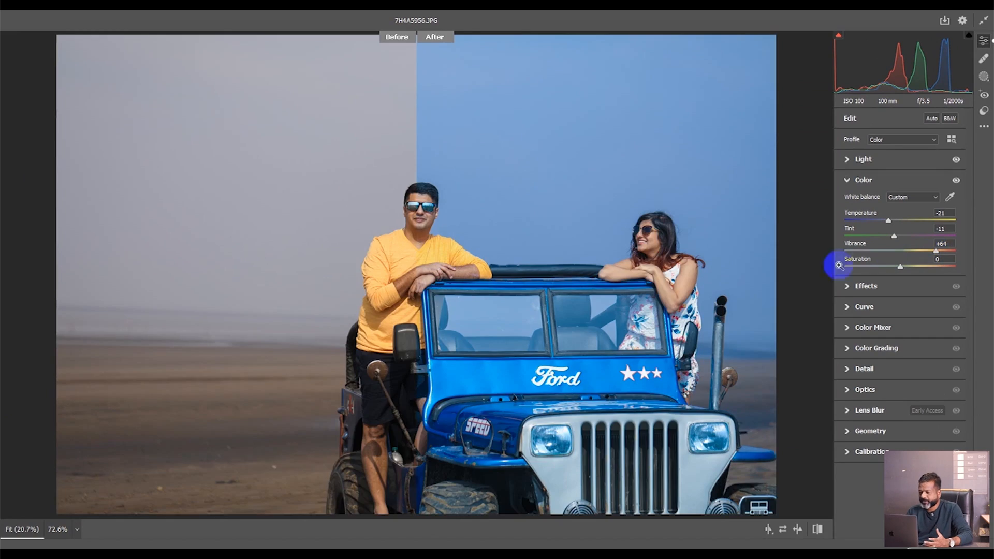
key("q")
key("q")
key("q")
key("q")
key("q")
left_click_drag(575, 310, 573, 277)
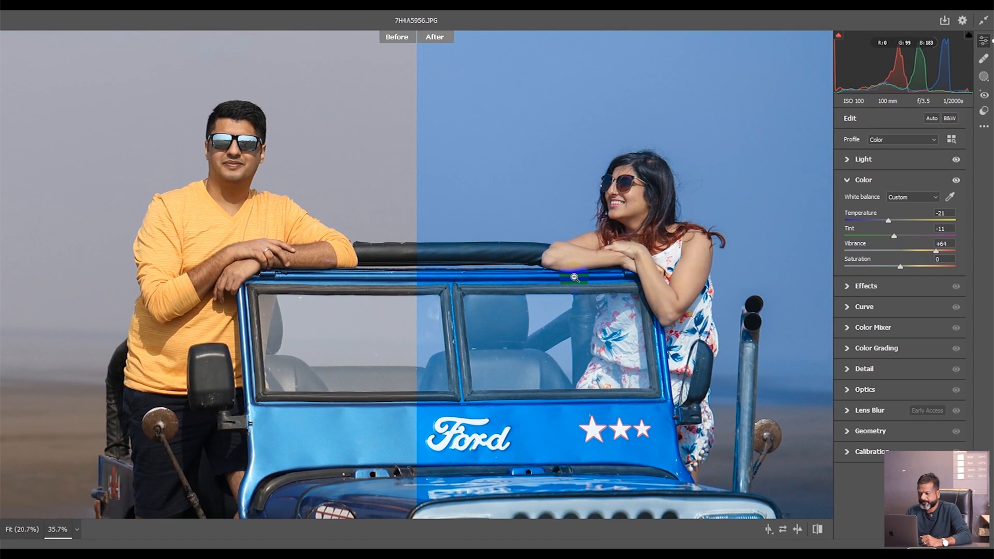
key("q")
key("q")
key("ctrl+0")
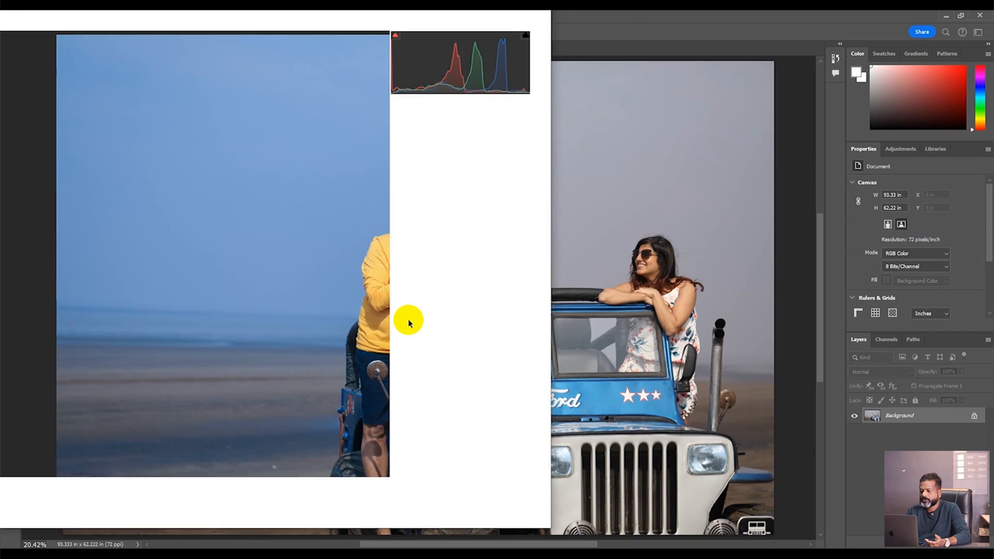
- Apply the Camera Raw adjustments to the photo and review it with the interface hidden
left_click(409, 322)
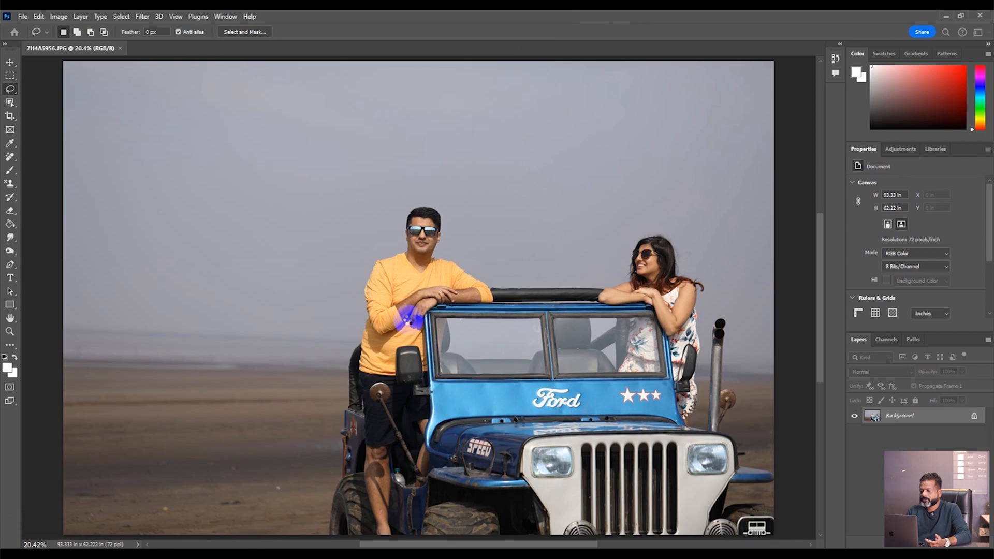
key("ctrl+minus")
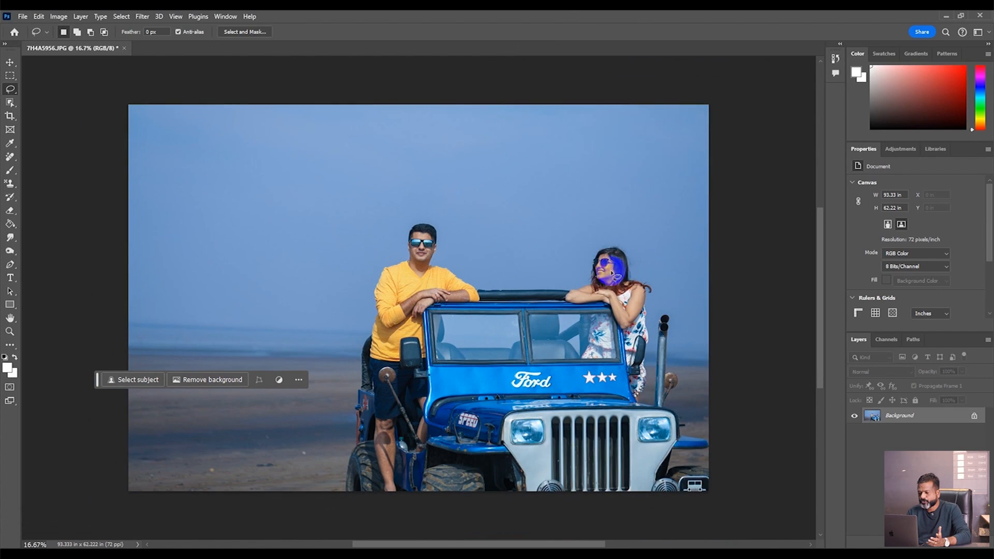
key("Tab")
left_click(564, 261)
left_click_drag(605, 290, 525, 239)
key("ctrl+minus")
key("ctrl+minus")
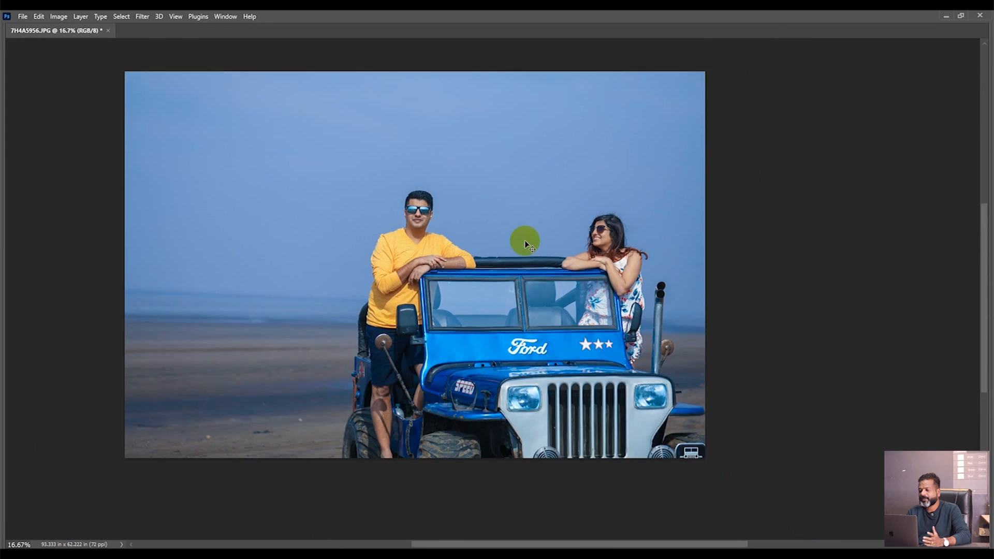
key("Tab")
- Using the Crop Tool with Generative Expand fill, extend the canvas below and right of the photo to about 110.4 × 80.9 in
left_click(9, 115)
right_click(10, 115)
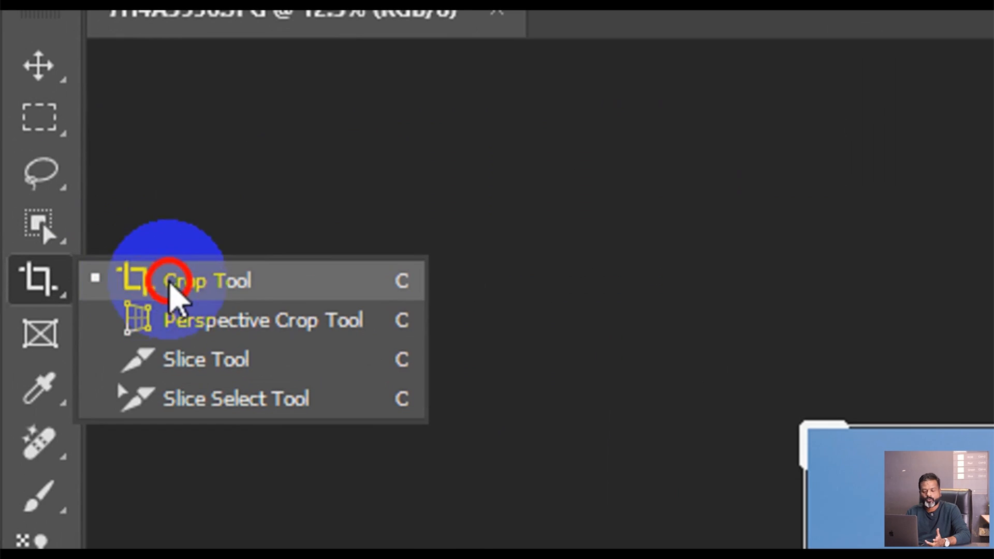
left_click(170, 283)
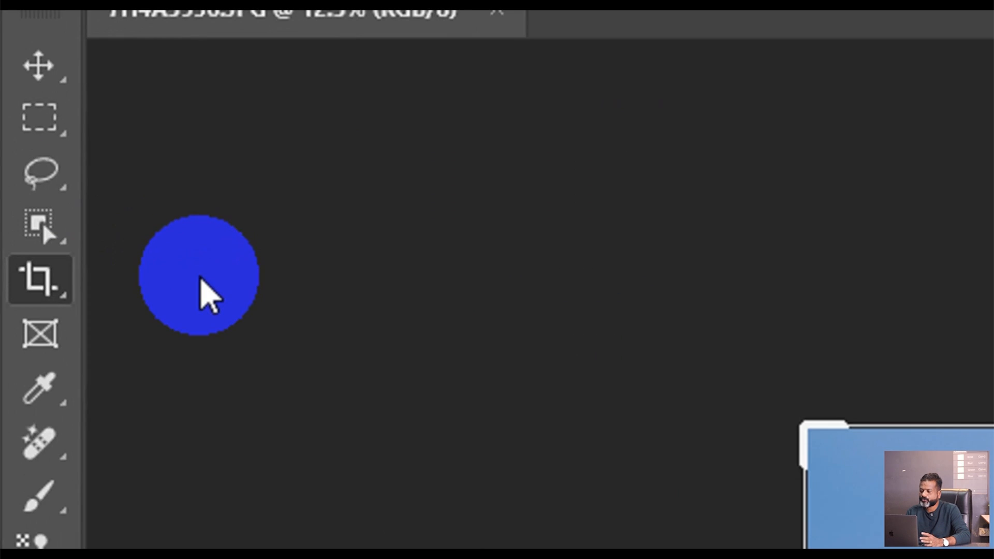
left_click(498, 32)
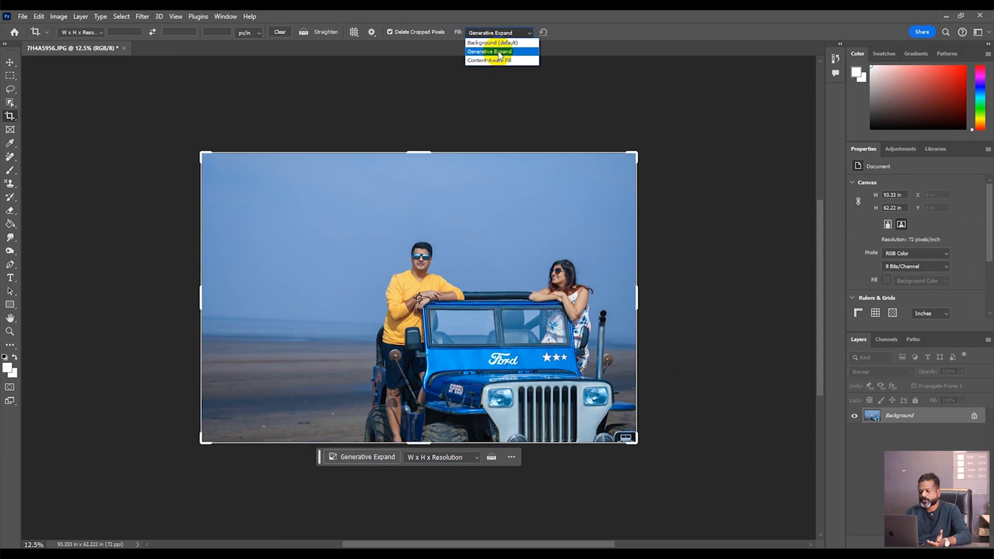
left_click(498, 51)
left_click_drag(418, 443, 429, 489)
left_click_drag(639, 292, 678, 291)
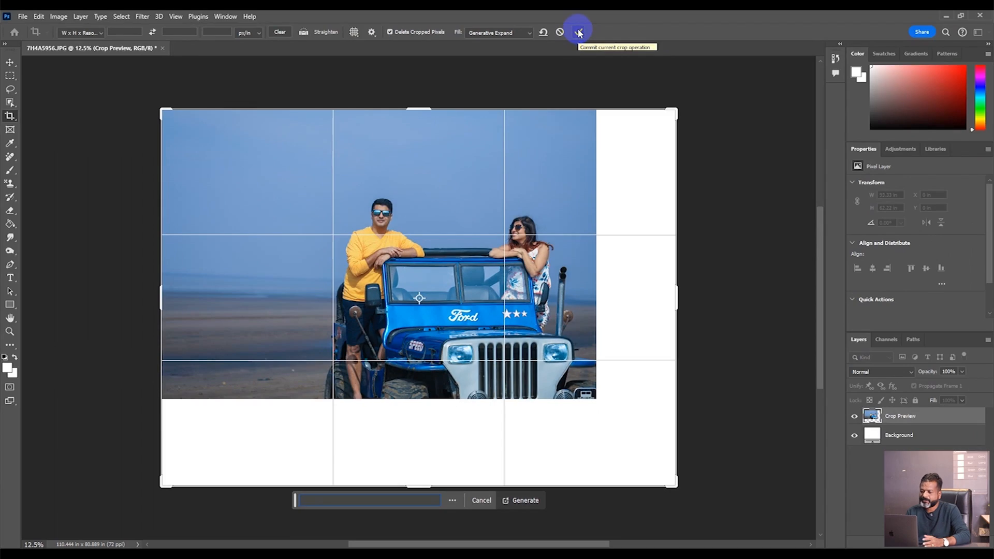
left_click(498, 107)
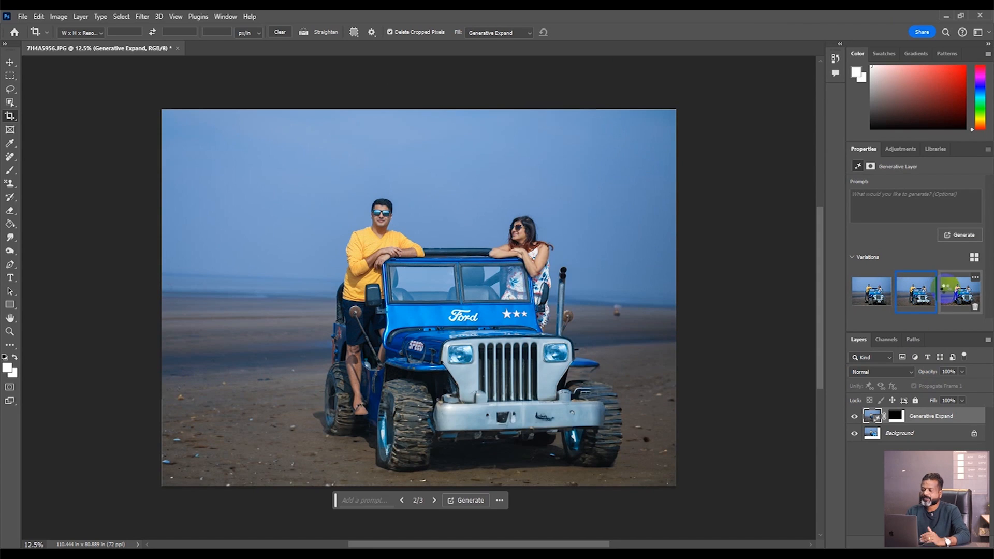
- Choose the first generated variation of the expanded area and inspect the man's foot up close
left_click(945, 291)
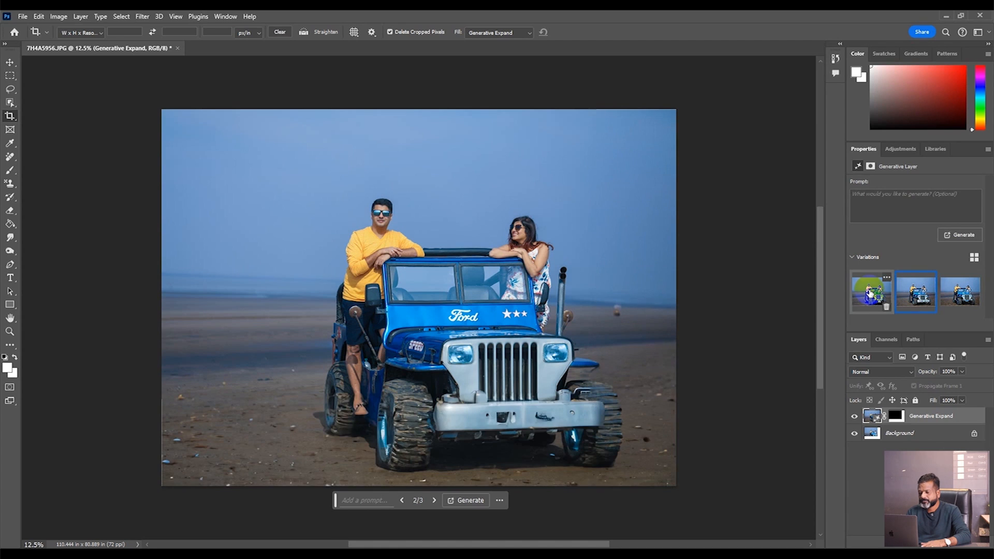
left_click(871, 293)
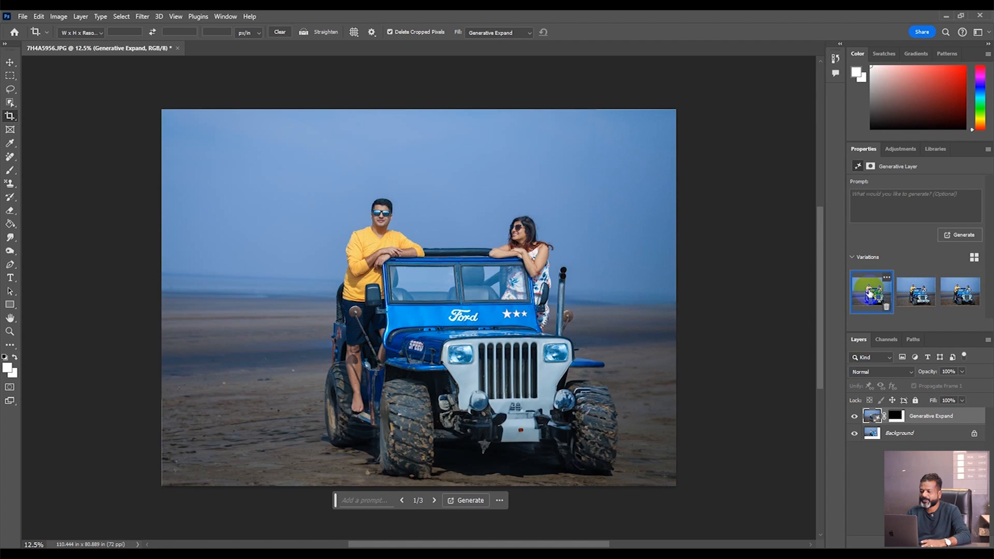
key("ctrl+space")
left_click_drag(352, 399, 393, 435)
key("ctrl+minus")
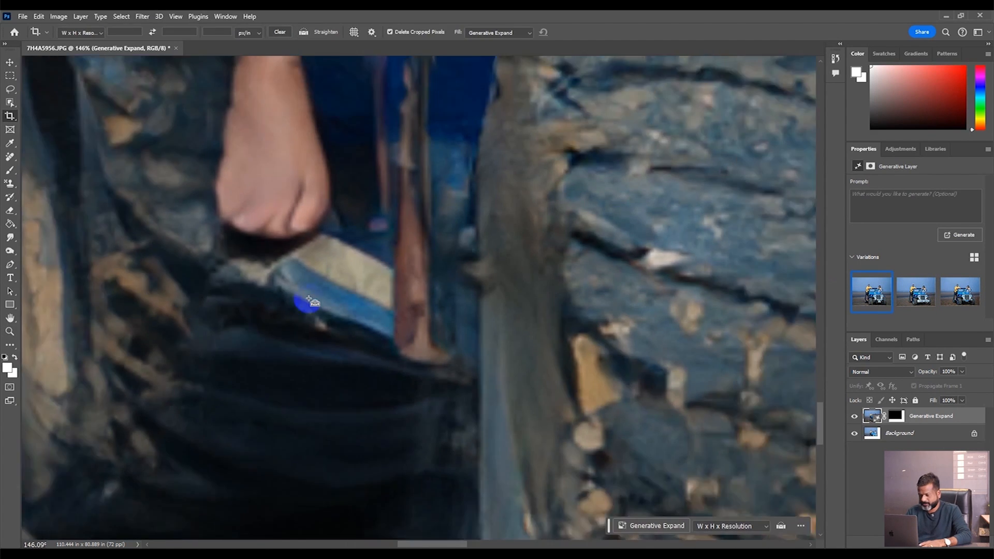
key("ctrl+minus")
key("ctrl+minus")
key("ctrl+minus")
key("ctrl+minus")
key("ctrl+minus")
key("ctrl+minus")
key("space")
left_click_drag(391, 236, 348, 304)
- Lasso the man's bare foot and run Generative Fill on it with the prompt "Shoes"
left_click(10, 89)
left_click(55, 89)
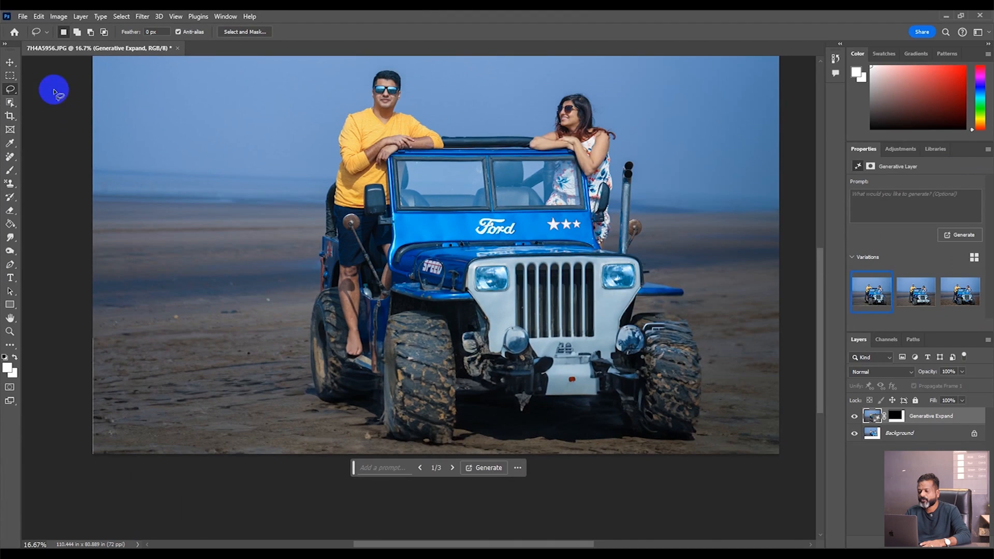
mouse_move(348, 316)
left_mouse_down()
mouse_move(367, 322)
mouse_move(340, 366)
mouse_move(380, 355)
mouse_move(392, 324)
left_mouse_up()
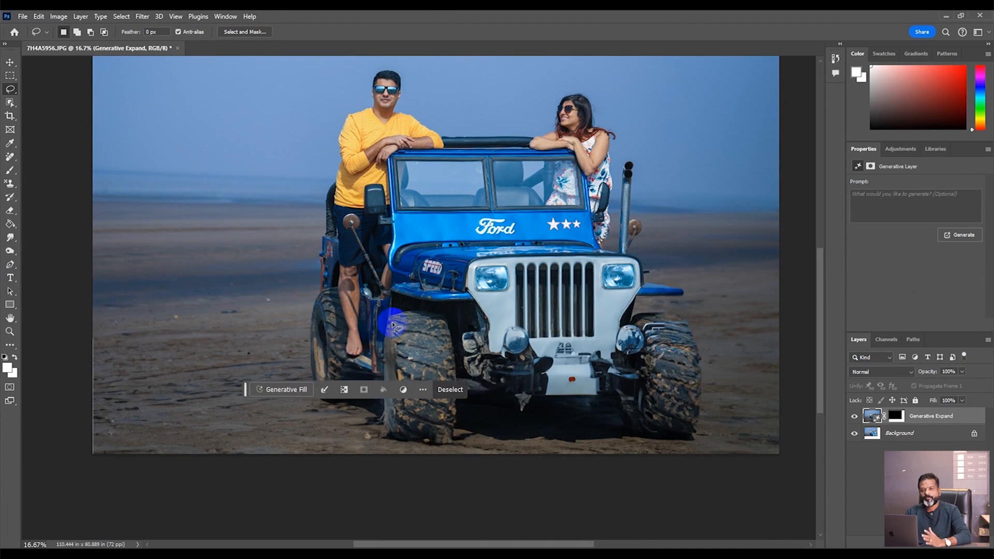
left_click(311, 388)
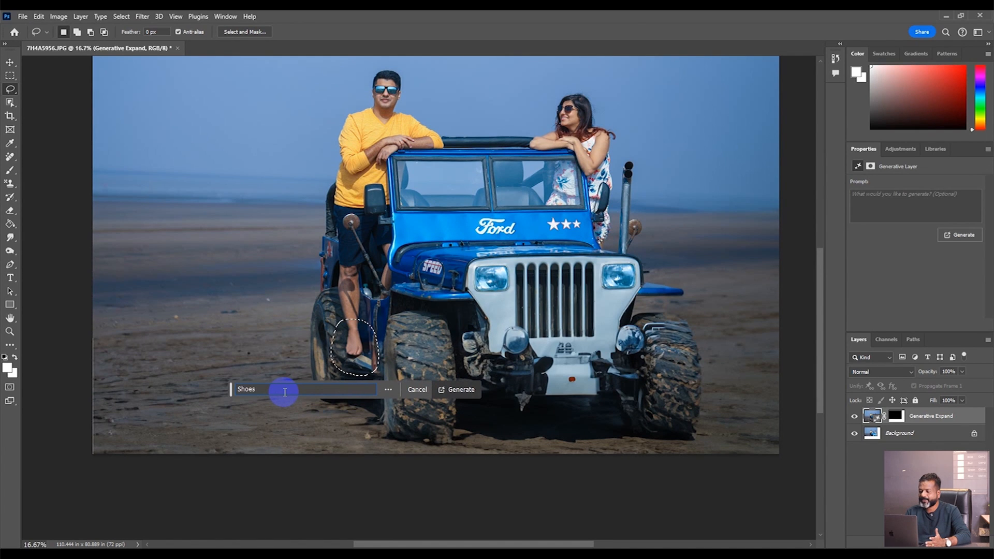
double_click(246, 389)
left_click(446, 391)
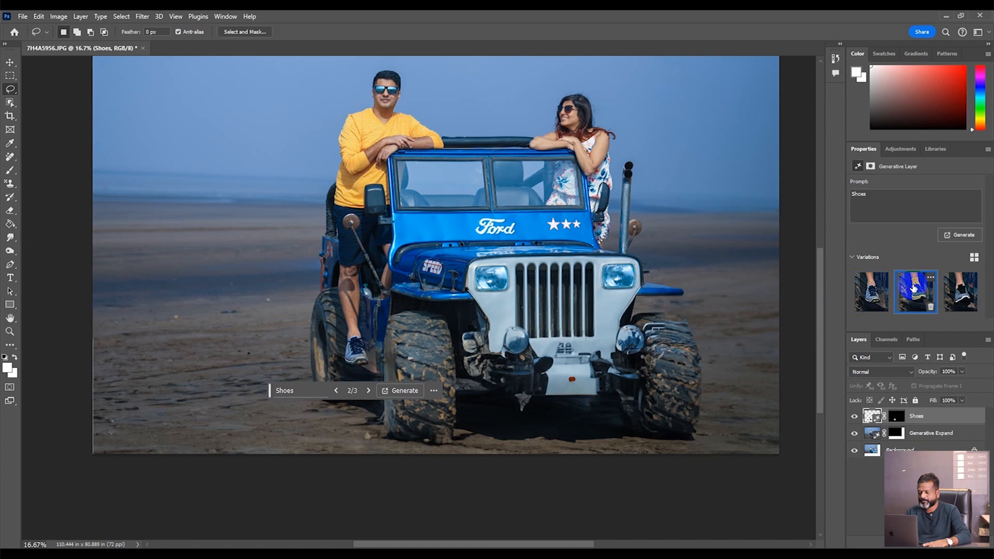
- Compare the generated shoe variations, choose the first one and check it on the man's foot
left_click(960, 292)
left_click(916, 291)
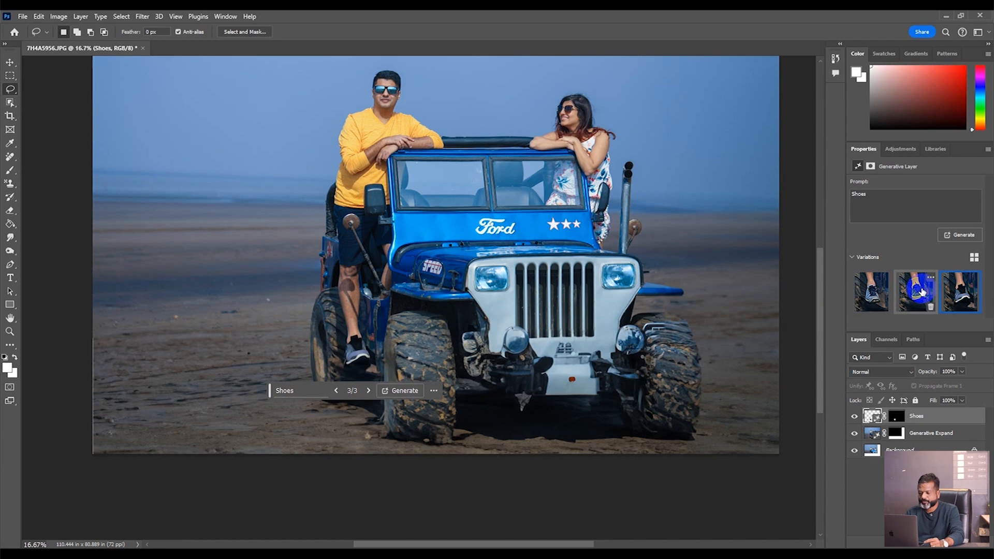
left_click(871, 291)
key("Tab")
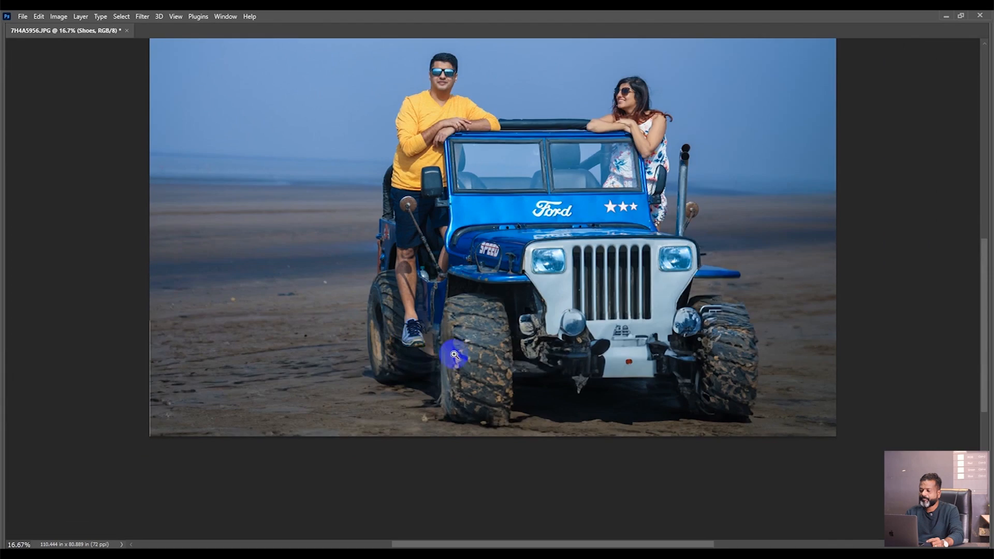
left_click(436, 369)
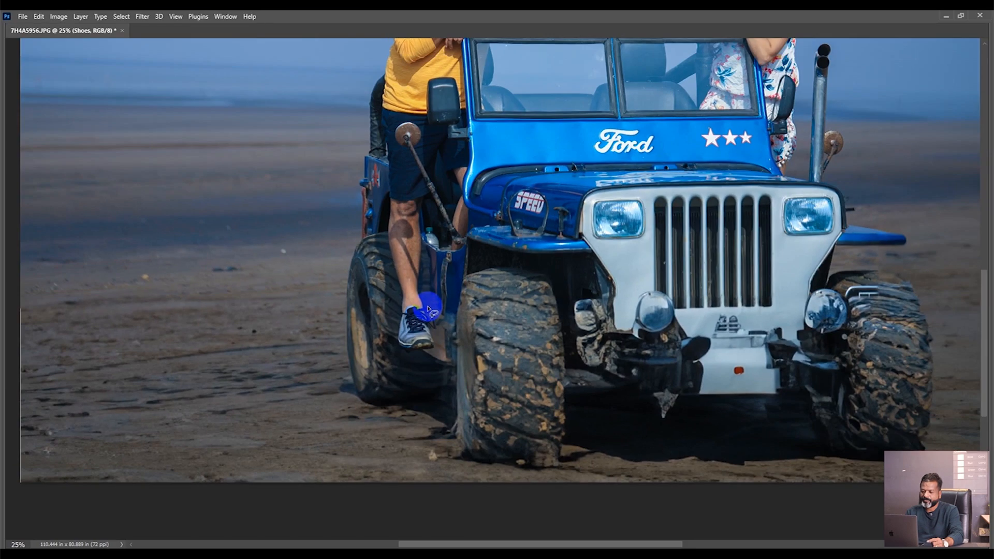
key("Tab")
key("ctrl+minus")
key("ctrl+plus")
- Toggle the visibility of the Shoes and Background layers to compare the edits, and review the full image
left_click(854, 416)
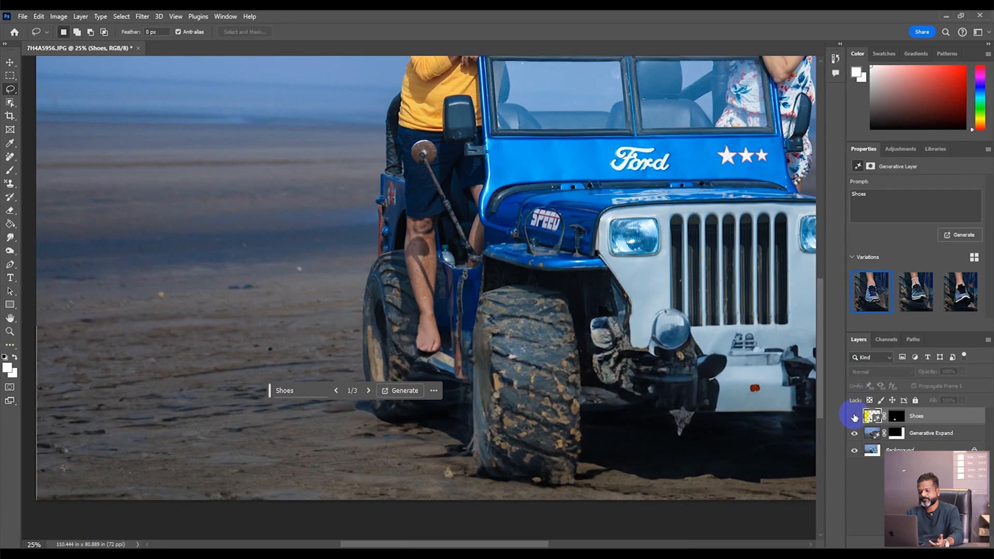
left_click(854, 416)
left_click(855, 452)
left_click(855, 452)
left_click(855, 452)
left_click(855, 452)
key("ctrl+0")
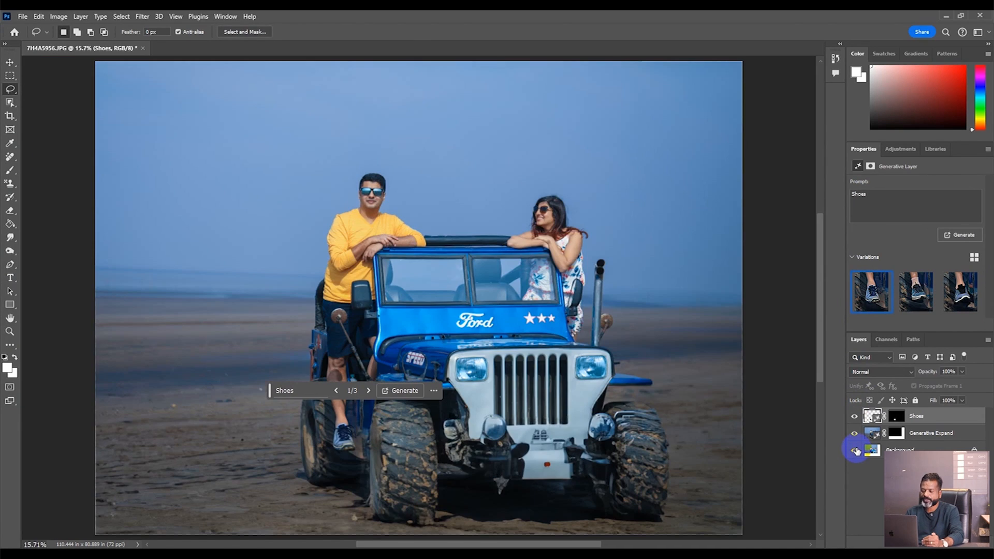
key("Tab")
key("w")
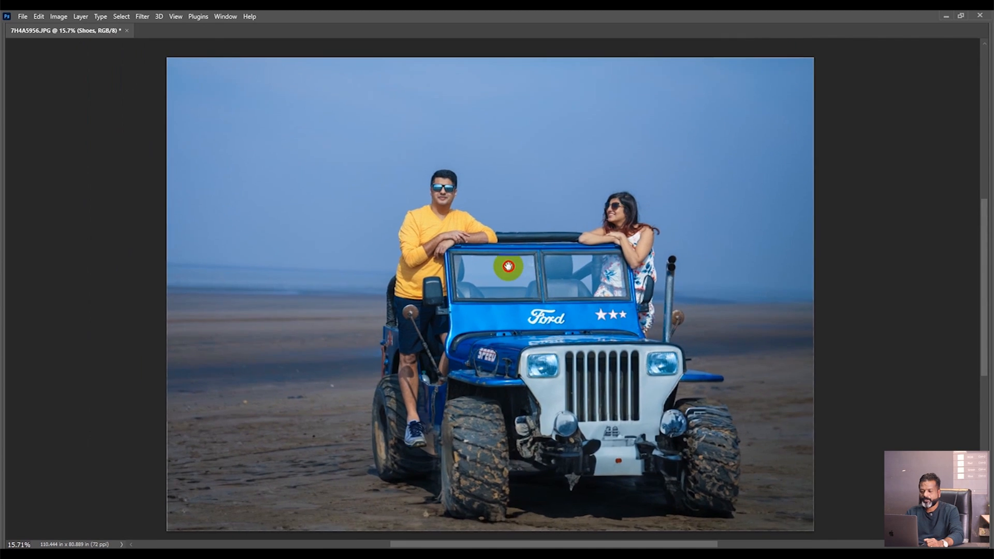
- Activate the Pen Tool in Path mode and hide the contextual bar covering the jeep
key("Tab")
left_click(10, 264)
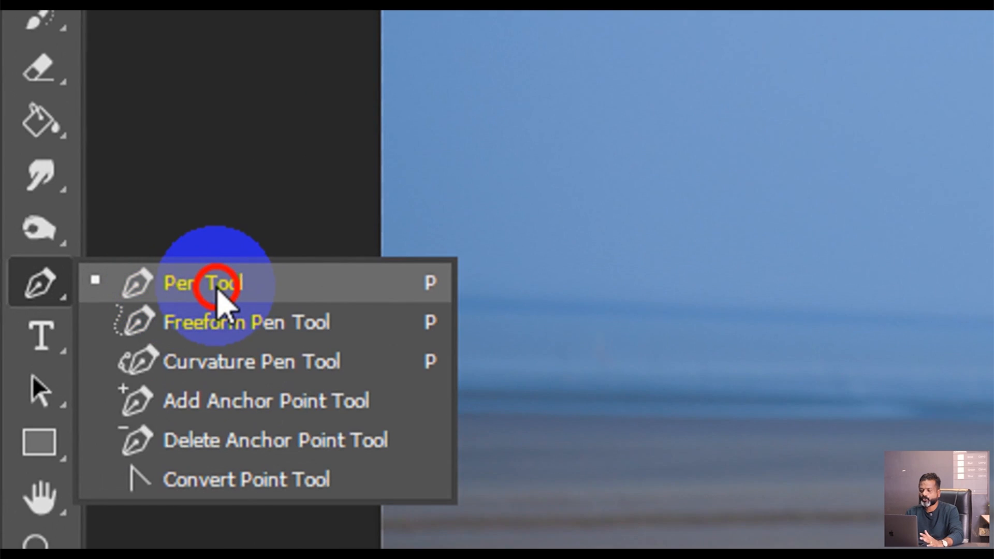
left_click(218, 291)
left_click(433, 391)
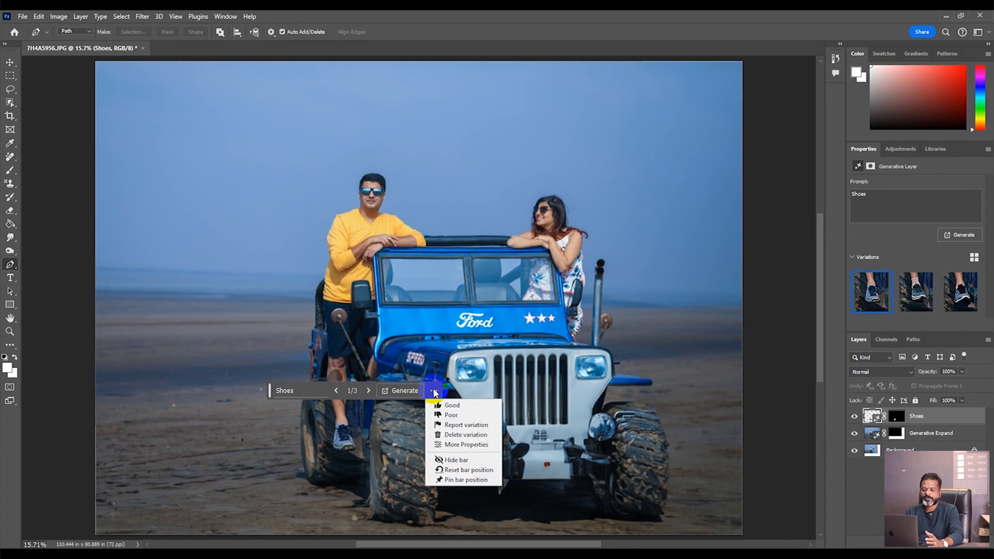
left_click(469, 460)
- Start a pen path where the rear tyre meets the body and trace up the jeep's rear edge to the man's back
left_click_drag(346, 328, 296, 188)
key("z")
left_click_drag(256, 334, 295, 362)
key("p")
key("ctrl+minus")
key("ctrl+minus")
key("ctrl+minus")
key("ctrl+minus")
key("ctrl+minus")
key("ctrl+minus")
left_click_drag(401, 166, 310, 298)
key("z")
left_click(307, 270)
key("p")
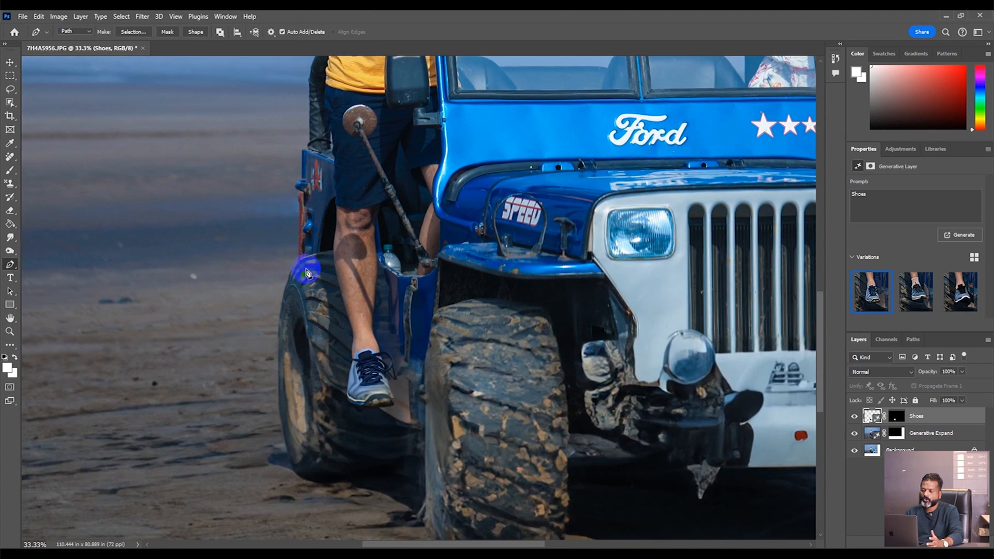
key("z")
left_click(314, 280)
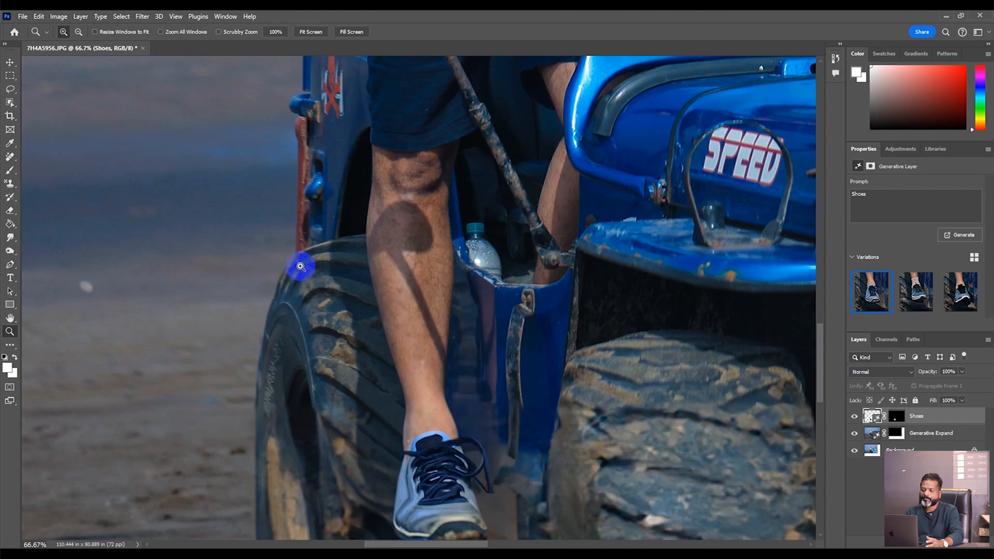
key("p")
left_click(297, 254)
left_click(299, 192)
left_click(302, 171)
left_click_drag(302, 170, 295, 432)
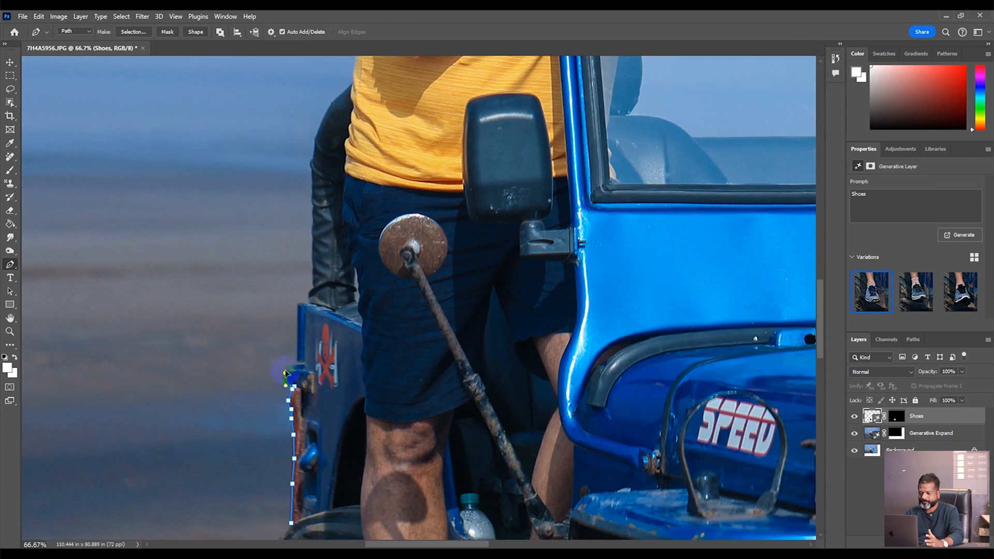
left_click(296, 303)
left_click_drag(321, 258, 297, 481)
left_click(346, 198)
- Continue the pen path along the outer edge of the man's yellow sleeve and over his shoulder to the neck
key("ctrl+0")
scroll(295, 176, "up", 5)
left_click(213, 185)
left_click_drag(217, 253, 200, 362)
left_click(532, 111)
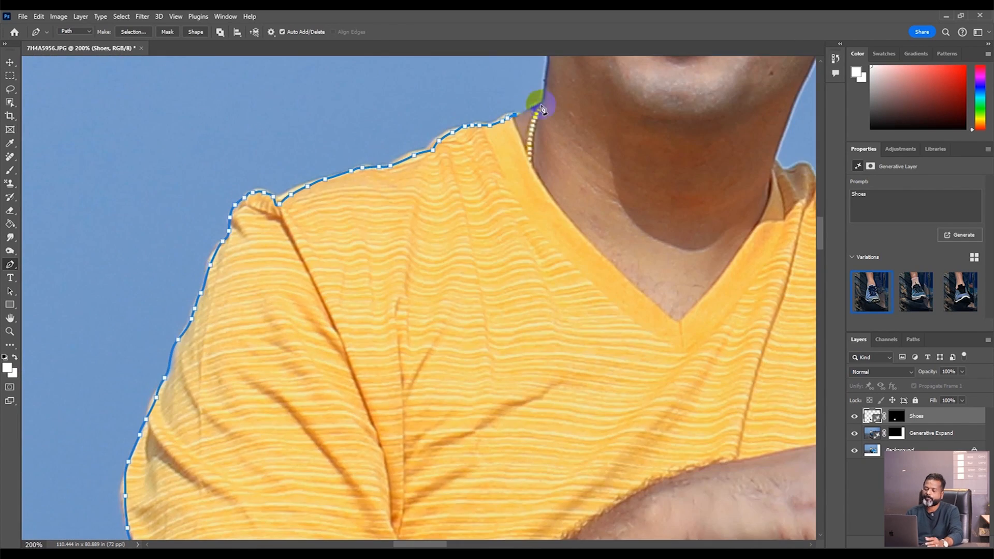
left_click_drag(537, 102, 411, 320)
- Trace the pen path around the man's face and hair, and back down to the other side of his neck
left_click(386, 171)
left_click_drag(381, 162, 381, 395)
left_click(415, 181)
left_click(504, 133)
left_click(680, 184)
mouse_move(484, 343)
left_mouse_down()
mouse_move(334, 253)
mouse_move(328, 57)
left_mouse_up()
- Extend the pen path along the man's other shoulder and down the sleeve resting on the jeep
left_click(461, 336)
left_click(688, 396)
left_click_drag(690, 396, 405, 320)
left_click(554, 432)
left_click_drag(686, 481, 558, 318)
- Run the pen path along the top edge of the jeep's padded roof bar toward the woman
left_click(602, 384)
left_click_drag(715, 400, 271, 385)
left_click(715, 381)
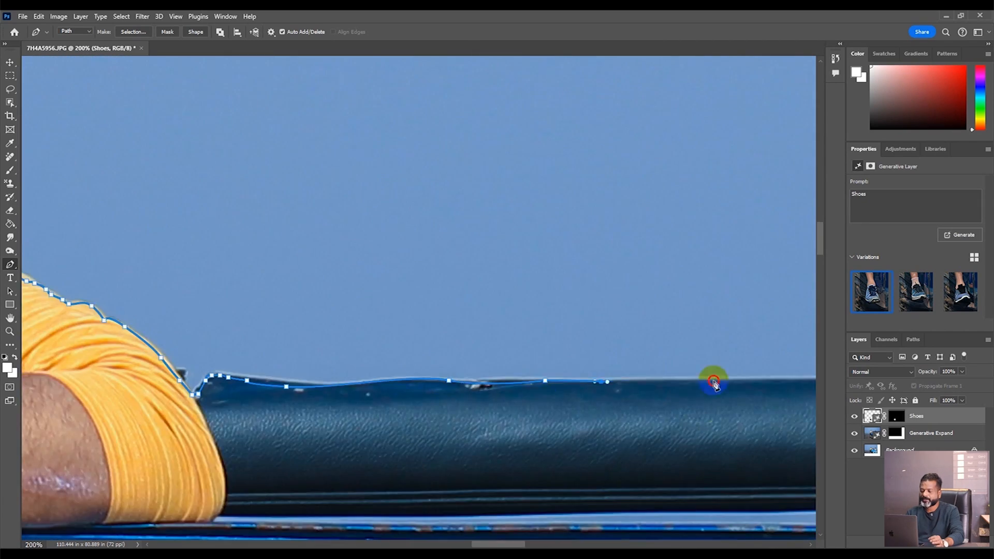
left_click_drag(714, 381, 119, 382)
left_click(668, 383)
left_click_drag(668, 384, 260, 448)
- Trace the pen path around the woman's head, her loose hair strands and the upper part of her arm
left_click(569, 222)
left_click(586, 179)
left_click_drag(587, 179, 301, 394)
left_click(638, 196)
left_click_drag(639, 200, 278, 62)
left_click(511, 319)
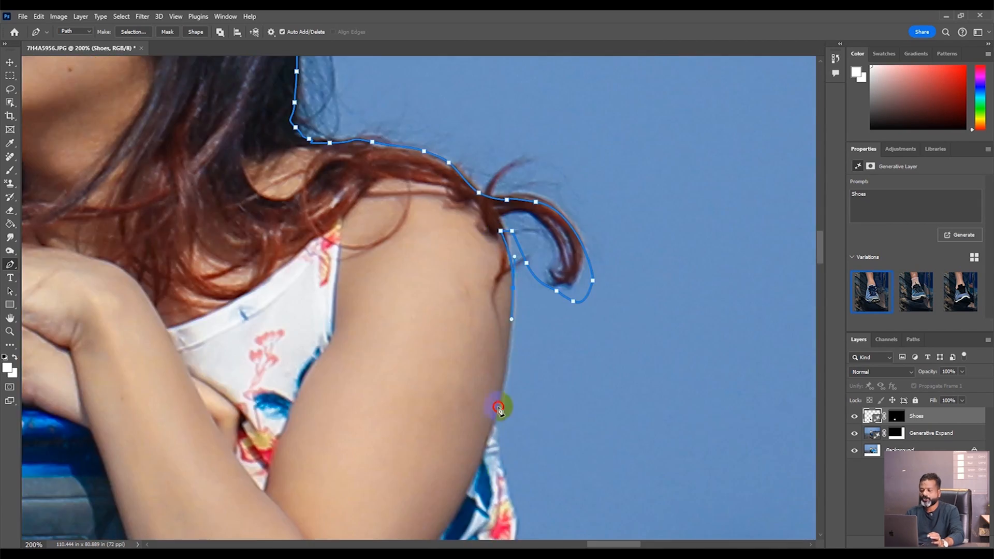
- Continue the pen path down the woman's arm, her floral dress and the side mirror beside it
scroll(388, 357, "down", 5)
scroll(420, 331, "up", 5)
left_click_drag(431, 278, 431, 311)
left_click(443, 371)
left_click_drag(455, 497, 419, 93)
- Trace the pen path around the jeep's upright exhaust pipe, up one side, over its tip and down the other
left_click_drag(533, 104, 497, 465)
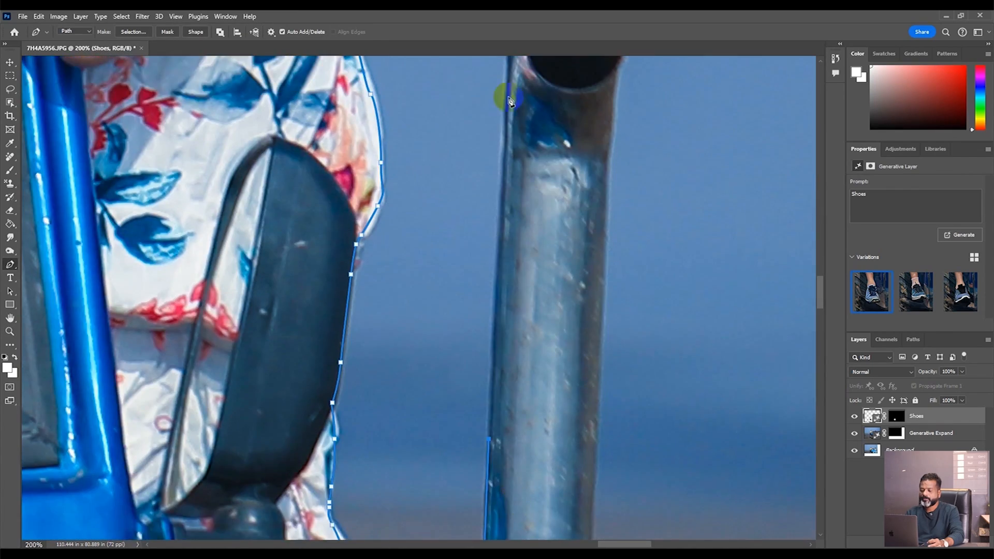
left_click_drag(502, 95, 510, 346)
left_click(542, 161)
left_click_drag(612, 147, 632, 166)
left_click_drag(601, 240, 539, 291)
left_click(601, 240, "alt")
left_click(607, 247)
left_click_drag(602, 462, 548, 284)
left_click_drag(548, 466, 459, 103)
- Trace the pen path around the rusty round mirror behind the exhaust pipe
left_click(459, 240)
left_click(601, 304)
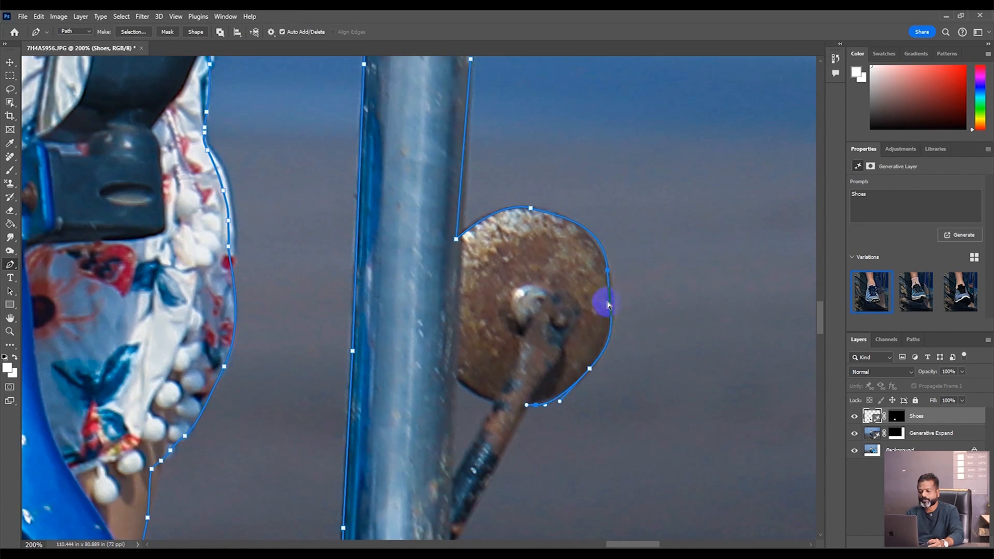
left_click_drag(471, 284, 471, 77)
- Continue the pen path around the blue front fender wing and over the top of the front tyre below it
scroll(470, 285, "down", 2)
left_click_drag(499, 320, 503, 335)
left_click(486, 452)
left_click_drag(485, 455, 525, 252)
left_click(739, 406)
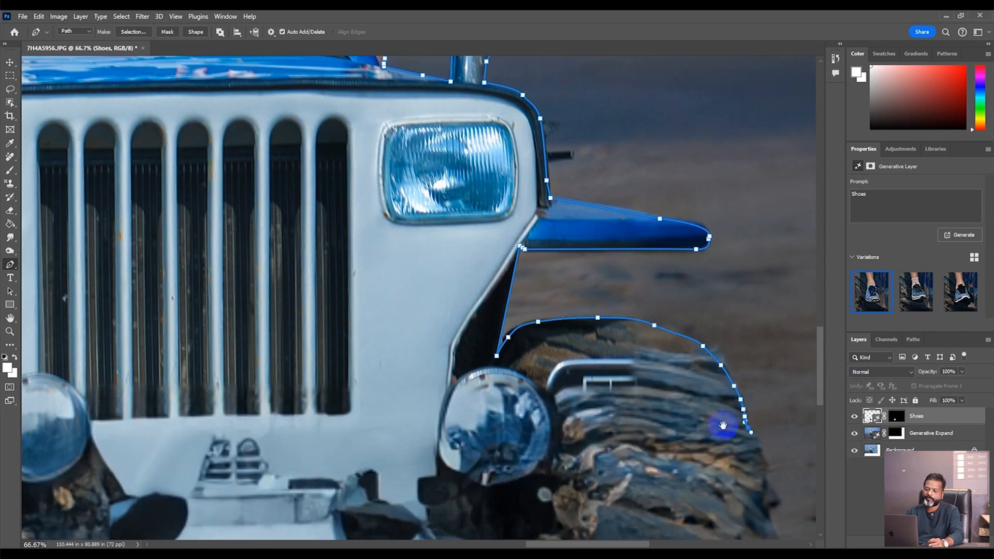
- Trace the pen path around the lower front tyre and along the jeep's underside toward the rear
scroll(535, 343, "down", 3)
left_click(100, 262)
left_click(73, 334)
left_click_drag(73, 335, 388, 325)
left_click(206, 233)
- Trace the pen path up the rear tyre's outer edge and close it at the starting point
scroll(213, 240, "up", 2)
key("Tab")
left_click_drag(204, 123, 205, 431)
left_click_drag(192, 448, 194, 428)
left_click_drag(193, 400, 194, 380)
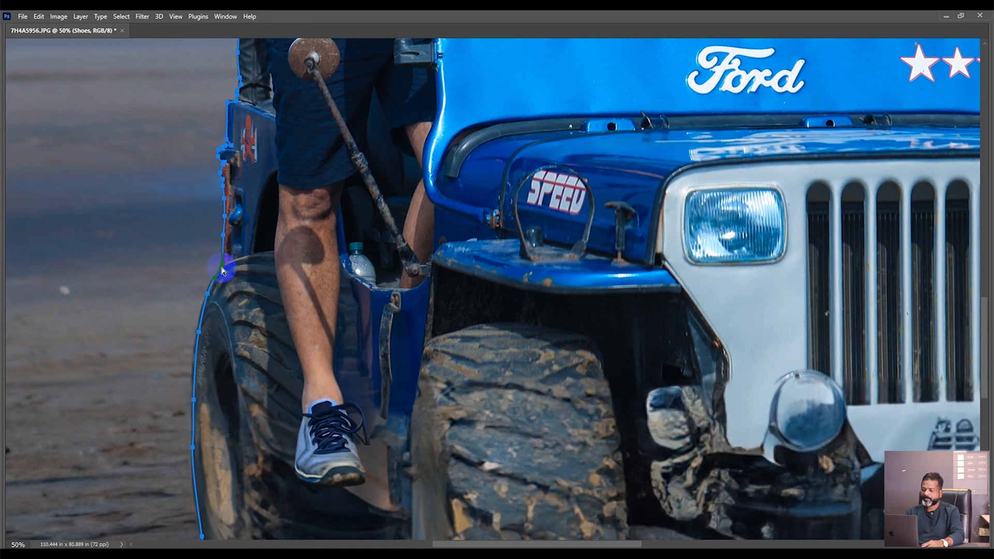
- Convert the closed path around the couple and jeep into a selection
key("ctrl+0")
key("ctrl+Return")
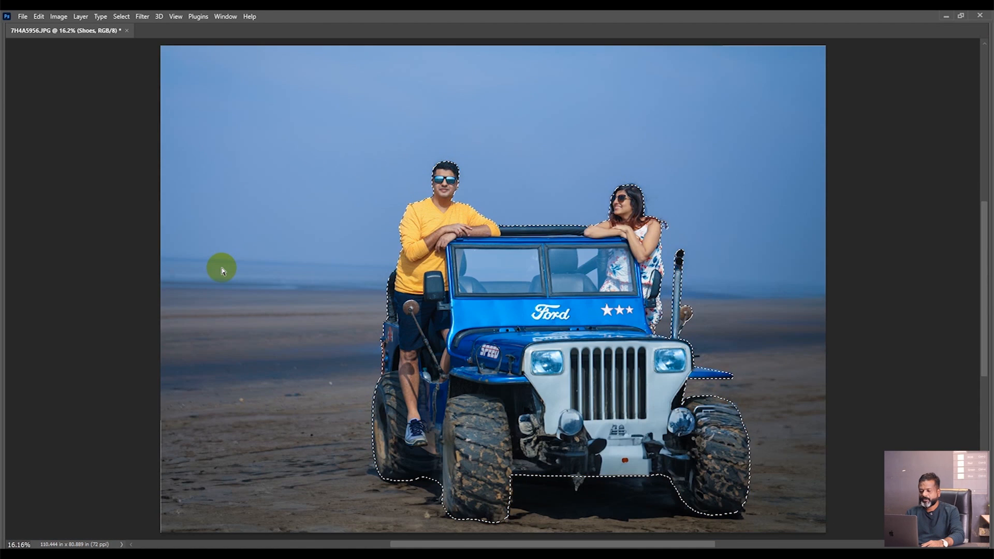
key("Tab")
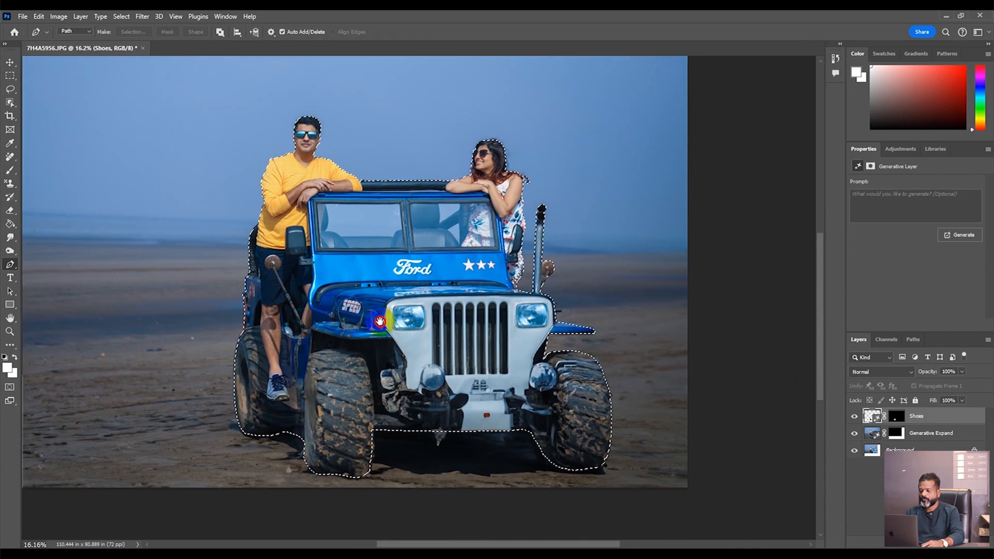
- Stamp the visible layers into a new layer, hide the layers below, and mask the new layer with the selection
key("ctrl+alt+shift+e")
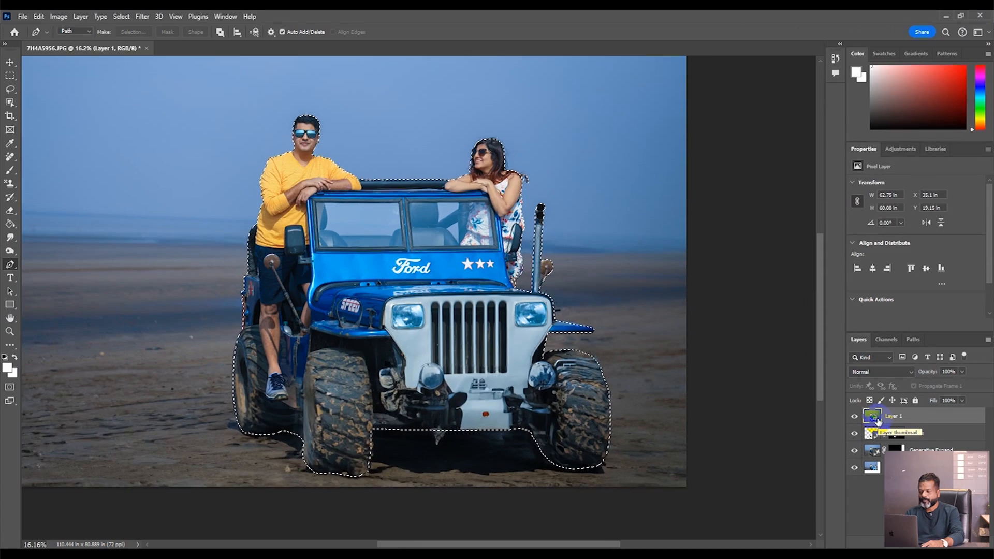
left_click(435, 241)
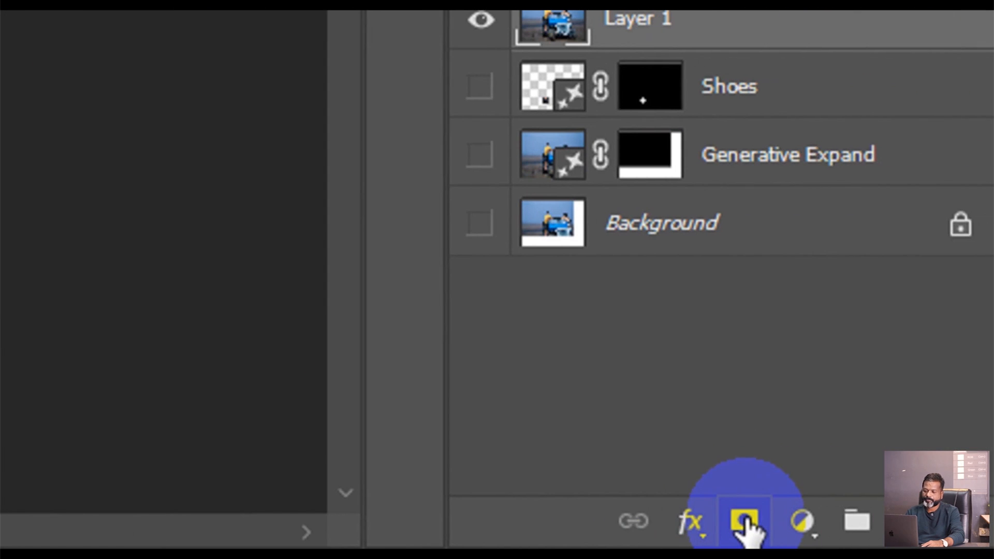
left_click(745, 524)
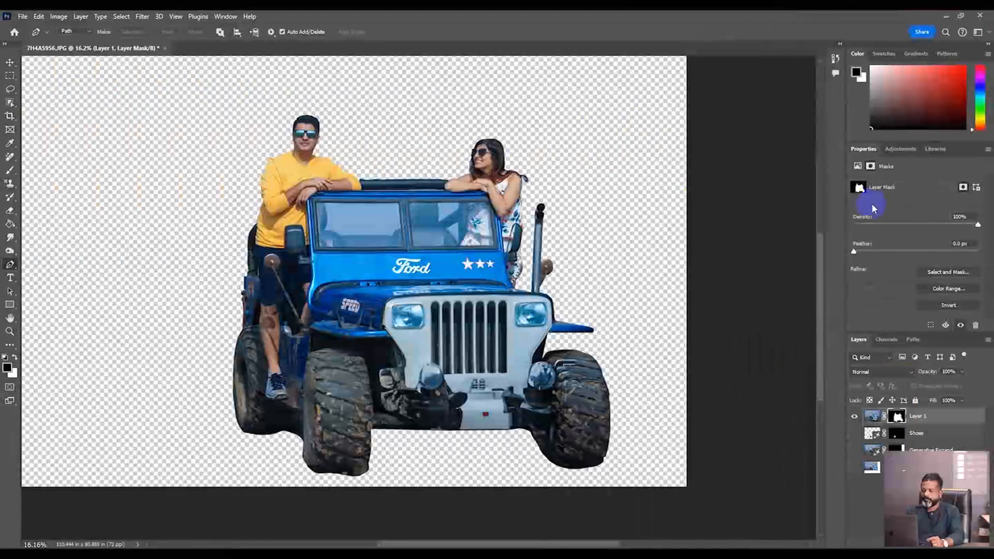
- Feather the layer mask by 1.9 px while checking the edge at the man's shoulder
left_click_drag(862, 149, 587, 92)
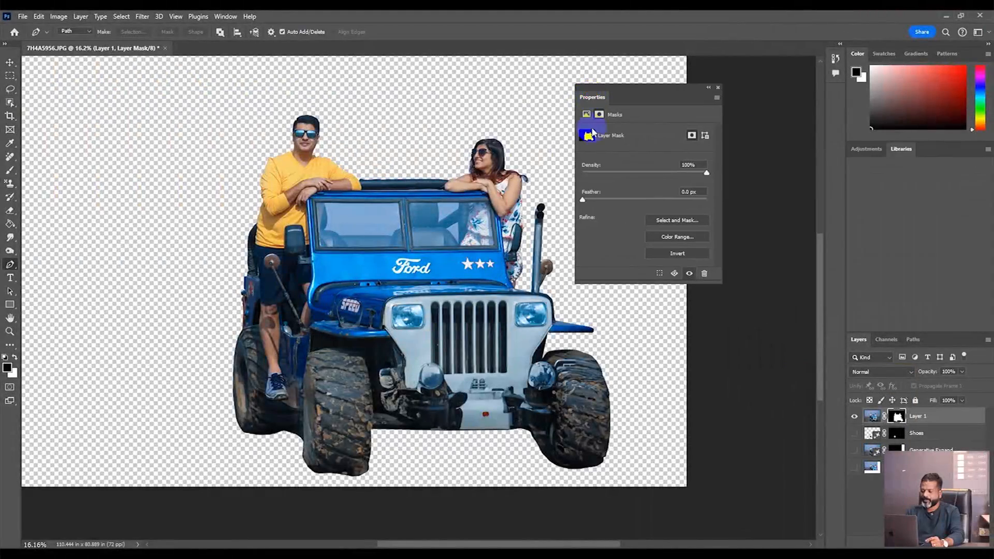
key("z")
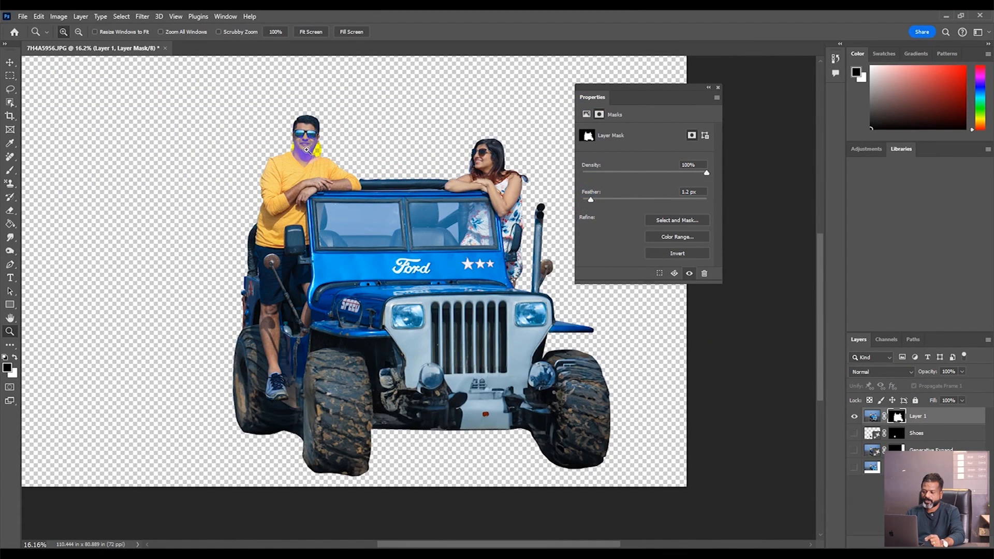
left_click(332, 166)
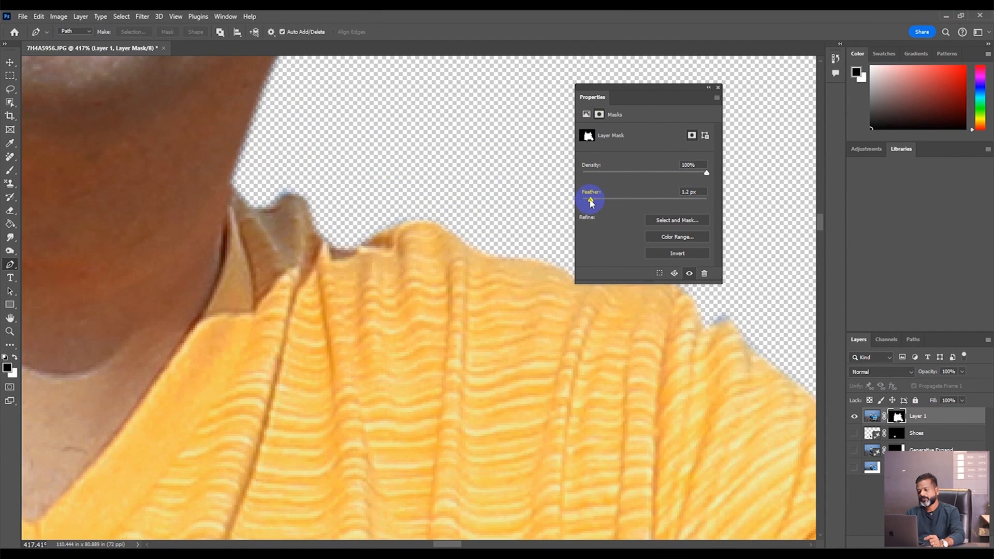
left_click(690, 274)
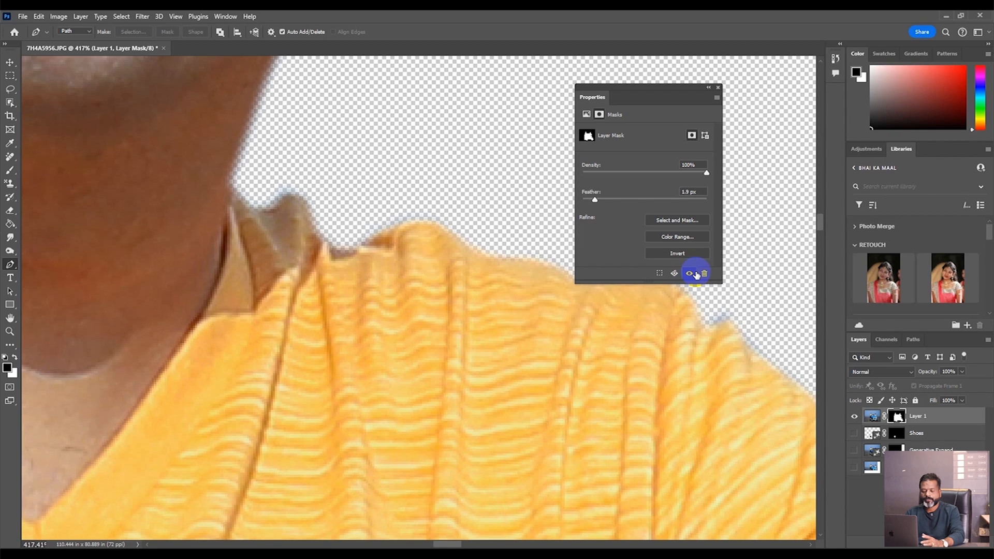
key("ctrl+0")
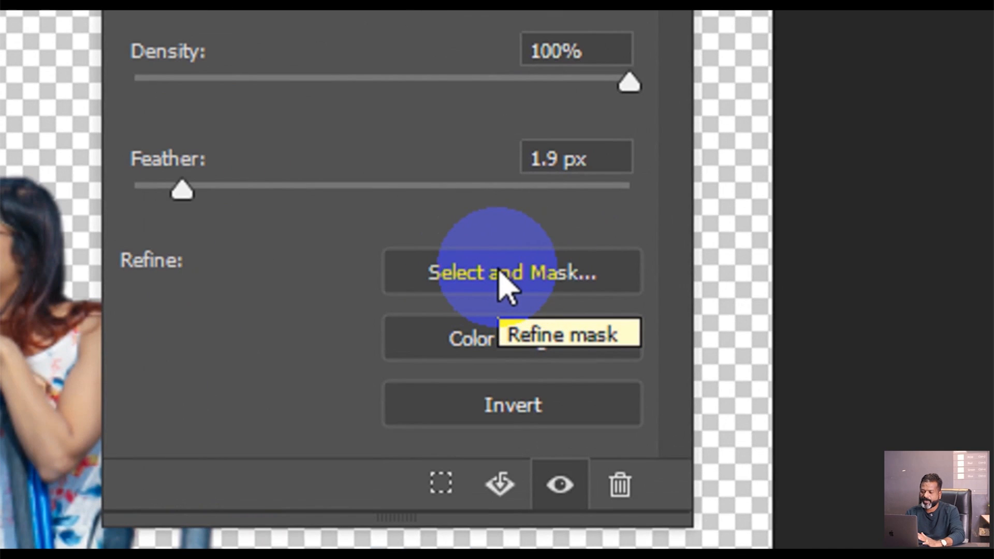
- Open the mask in Select and Mask and refine the man's hairline with the Refine Edge Brush at size 45
left_click(674, 221)
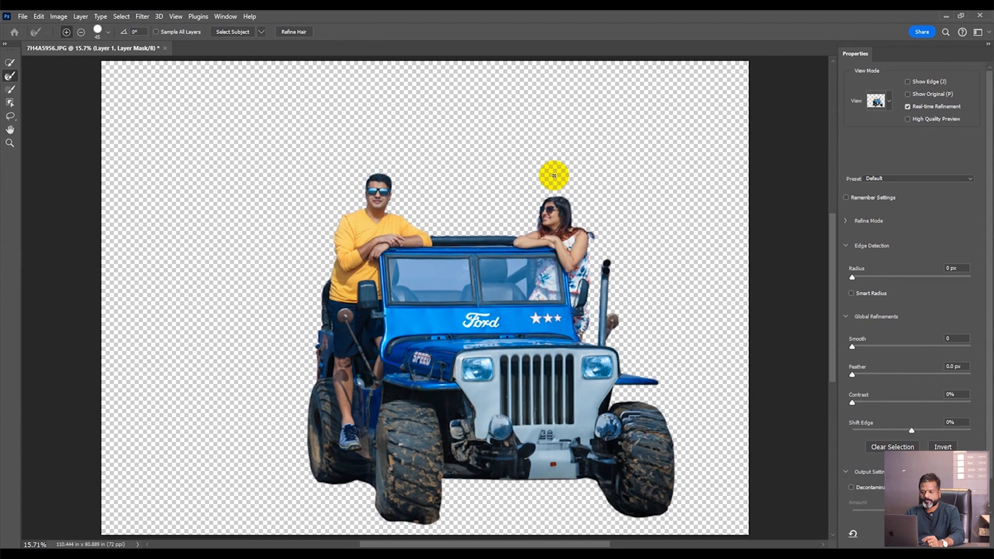
key("ctrl+plus")
key("ctrl+plus")
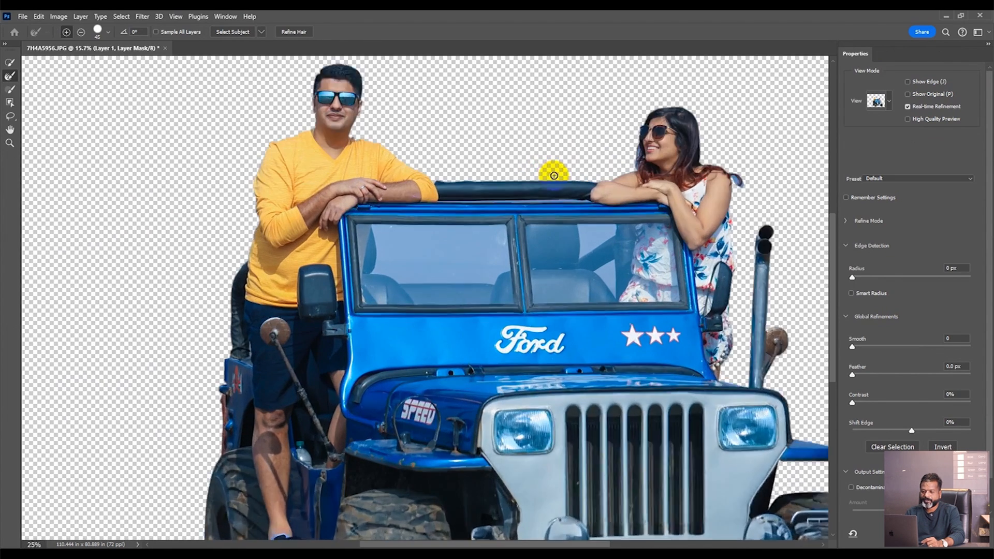
left_click_drag(315, 129, 335, 357)
key("z")
left_click(279, 169)
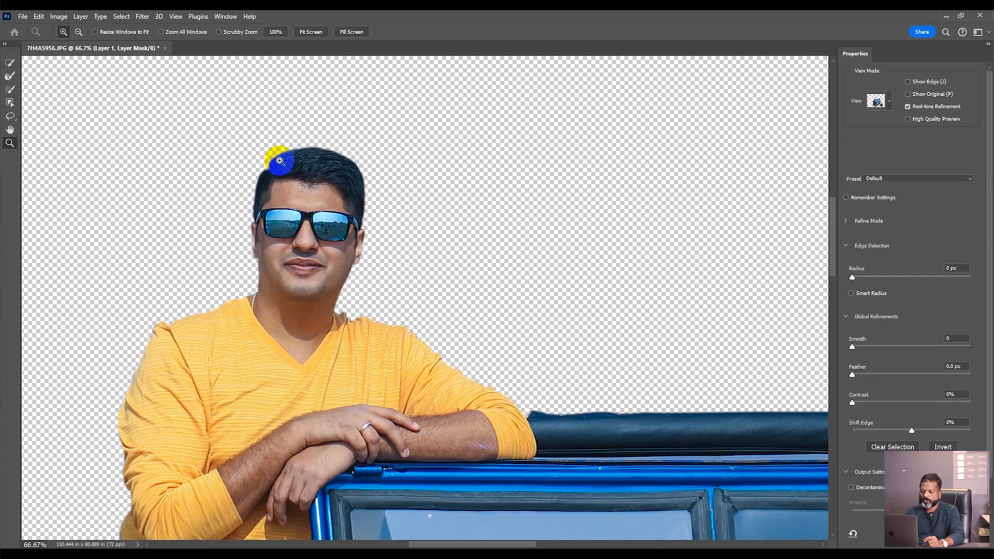
left_click(278, 156)
key("r")
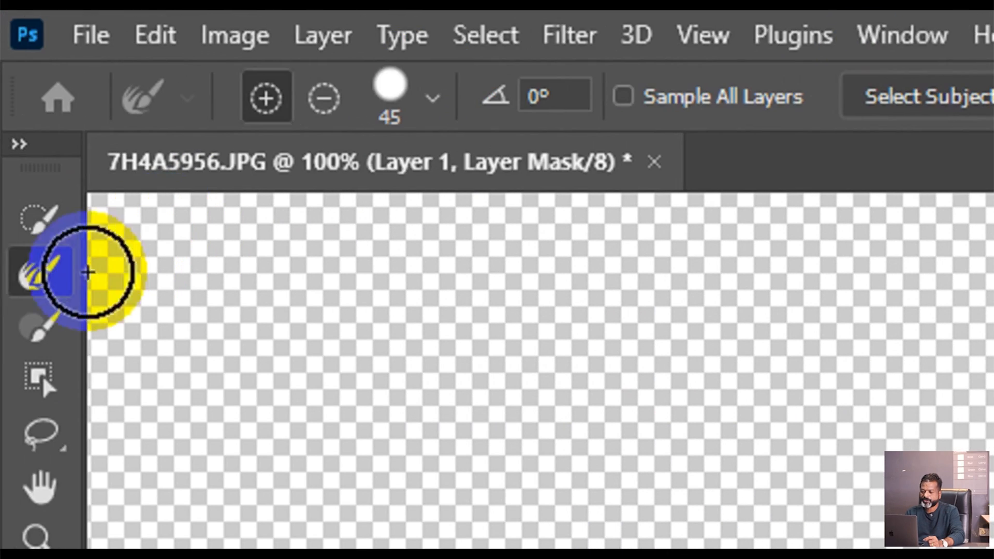
left_click(11, 78)
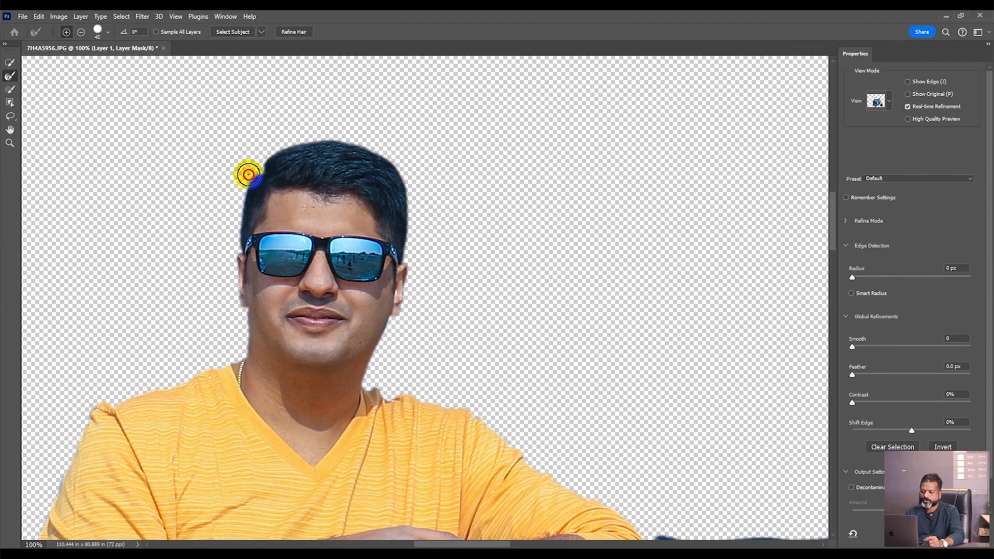
mouse_move(248, 174)
left_mouse_down()
mouse_move(235, 241)
mouse_move(260, 160)
mouse_move(279, 143)
mouse_move(303, 134)
mouse_move(365, 141)
mouse_move(397, 160)
mouse_move(414, 190)
mouse_move(410, 251)
left_mouse_up()
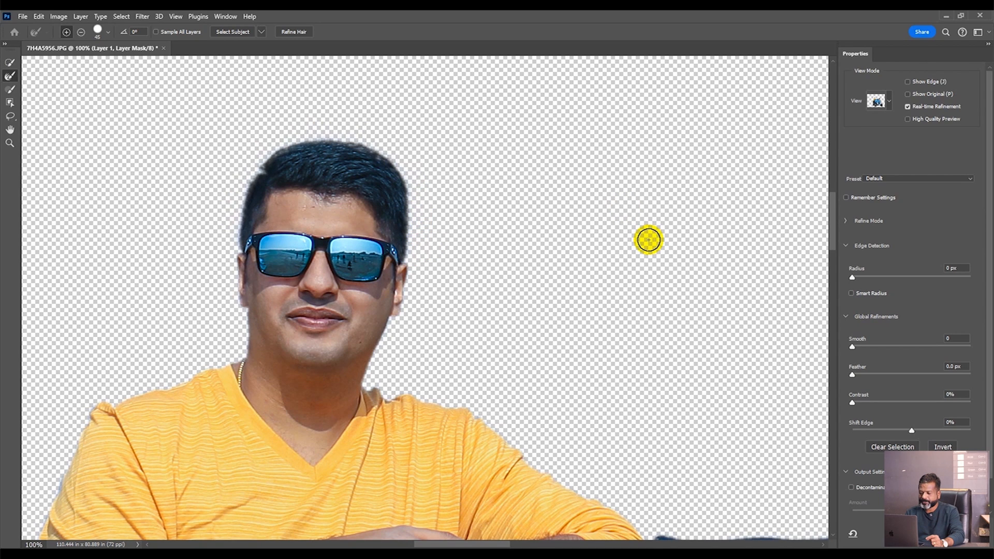
- Brush with the Refine Edge Brush around the outline of the woman's hair, including the loose strand at her shoulder
left_click_drag(704, 335, 176, 356)
left_click_drag(694, 384, 346, 255)
mouse_move(468, 383)
left_mouse_down()
mouse_move(463, 357)
mouse_move(475, 341)
mouse_move(479, 351)
left_mouse_up()
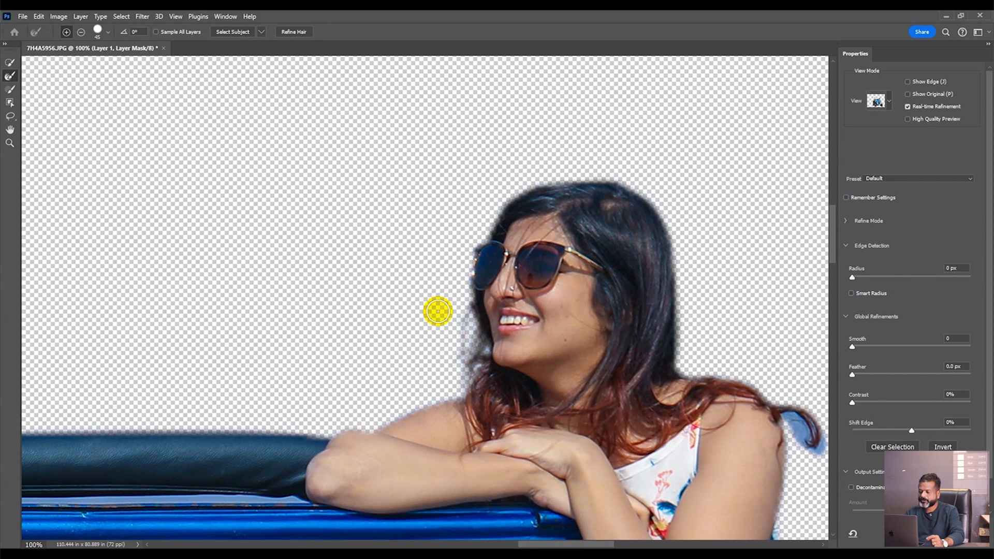
mouse_move(462, 235)
left_mouse_down()
mouse_move(525, 181)
mouse_move(572, 168)
mouse_move(624, 178)
mouse_move(659, 202)
mouse_move(678, 249)
mouse_move(686, 360)
mouse_move(774, 389)
mouse_move(814, 427)
left_mouse_up()
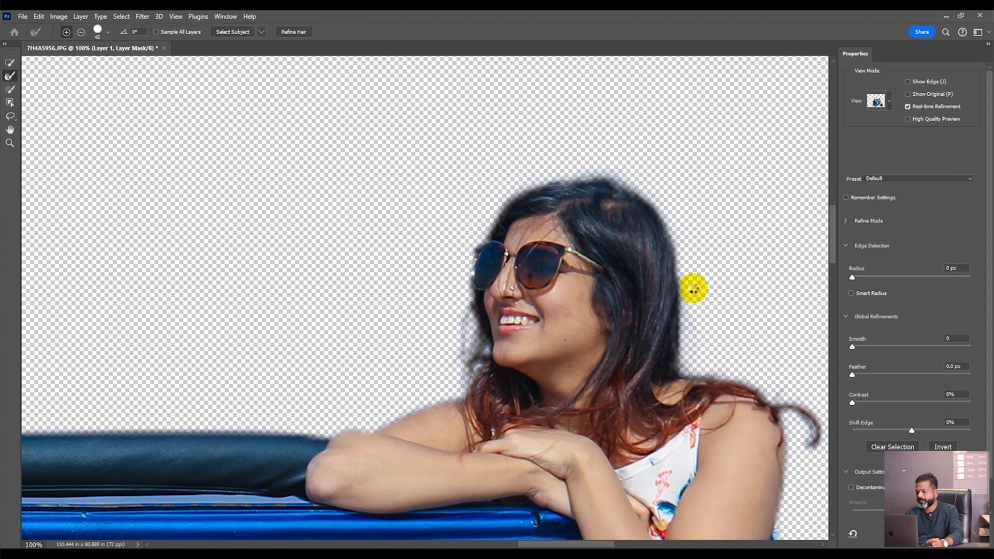
- Enlarge the Refine Edge Brush to 100 and refine the back of the woman's hair and the curled strand again
key("bracketright")
key("bracketright")
key("bracketright")
mouse_move(676, 215)
left_mouse_down()
mouse_move(725, 327)
mouse_move(714, 325)
mouse_move(699, 360)
mouse_move(722, 357)
left_mouse_up()
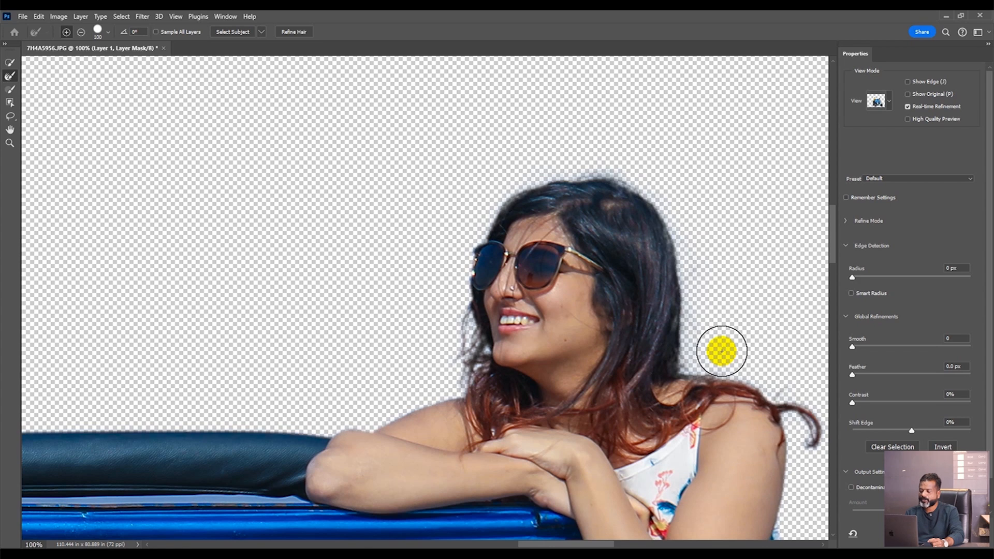
left_click_drag(799, 399, 827, 444)
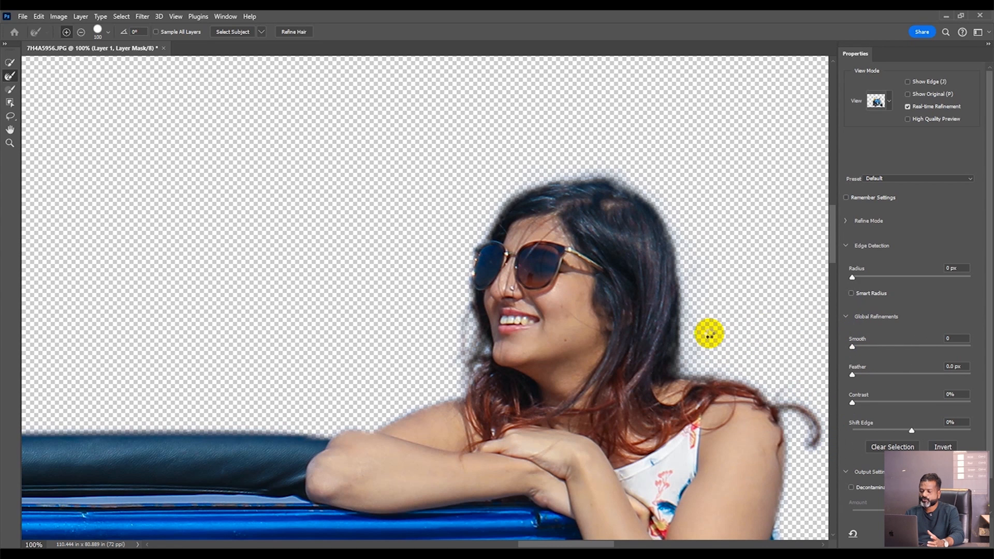
- Enable Decontaminate Colors, apply the refinement as a new masked layer, and fit the image in view
left_click_drag(648, 328, 447, 250)
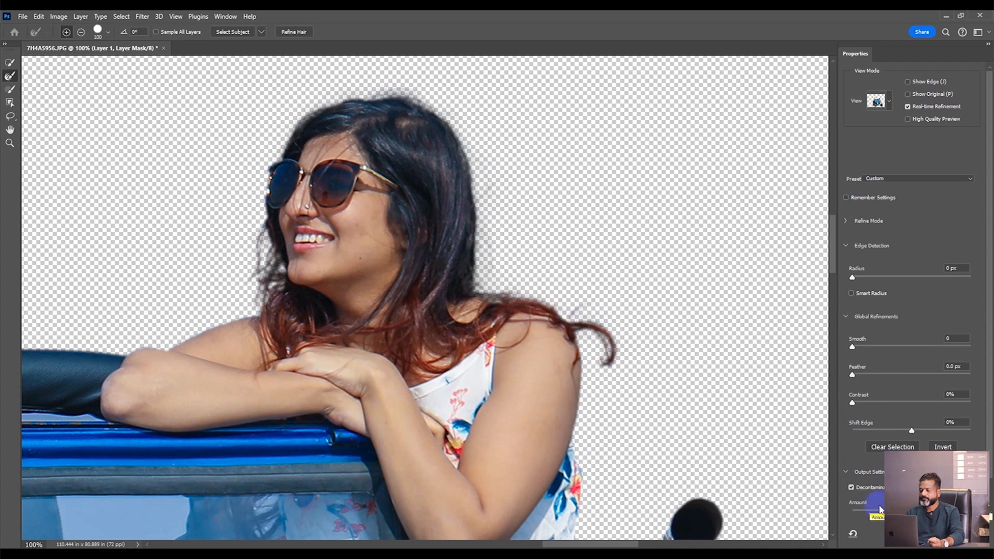
key("Return")
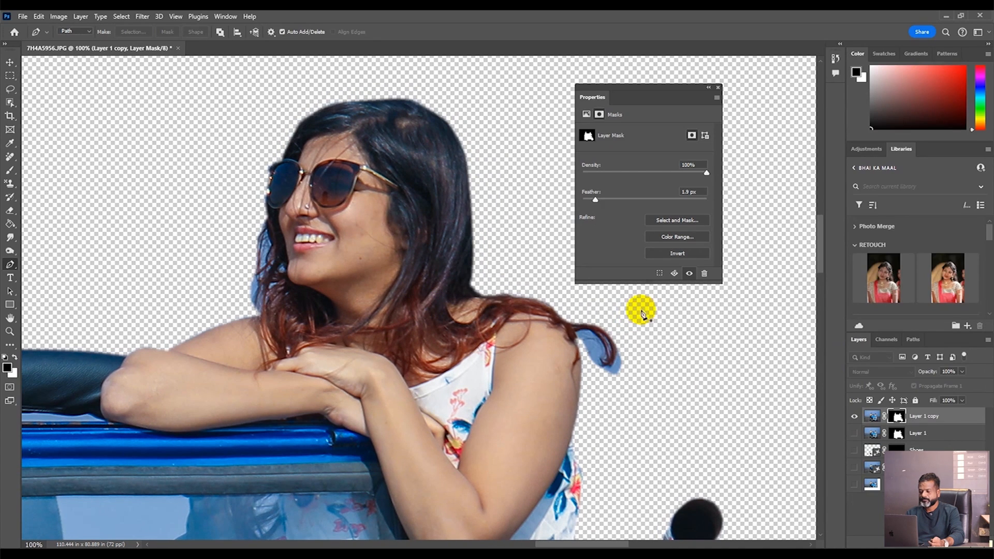
key("ctrl+0")
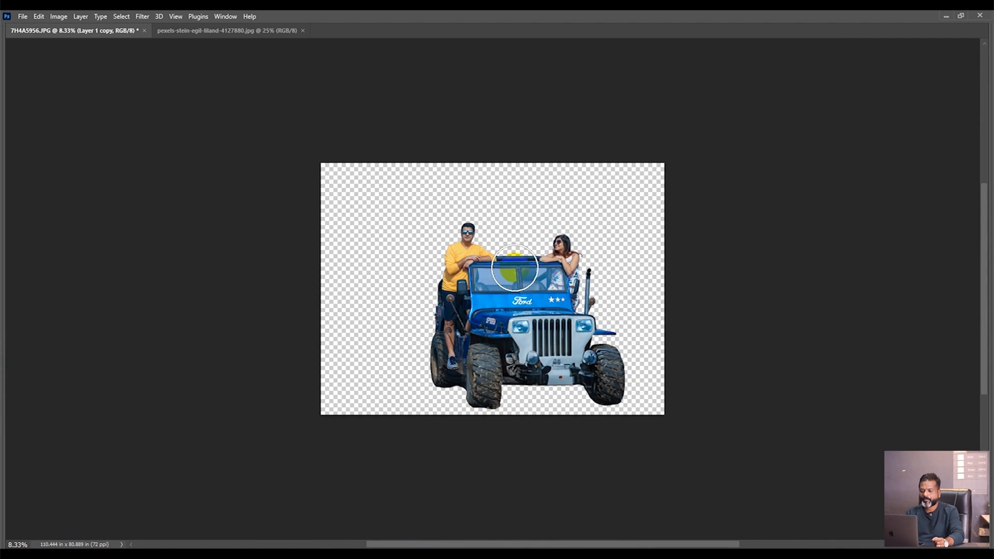
- Bring the pexels coastal landscape photo into the jeep document and scale it proportionally until it covers the whole canvas
key("ctrl+plus")
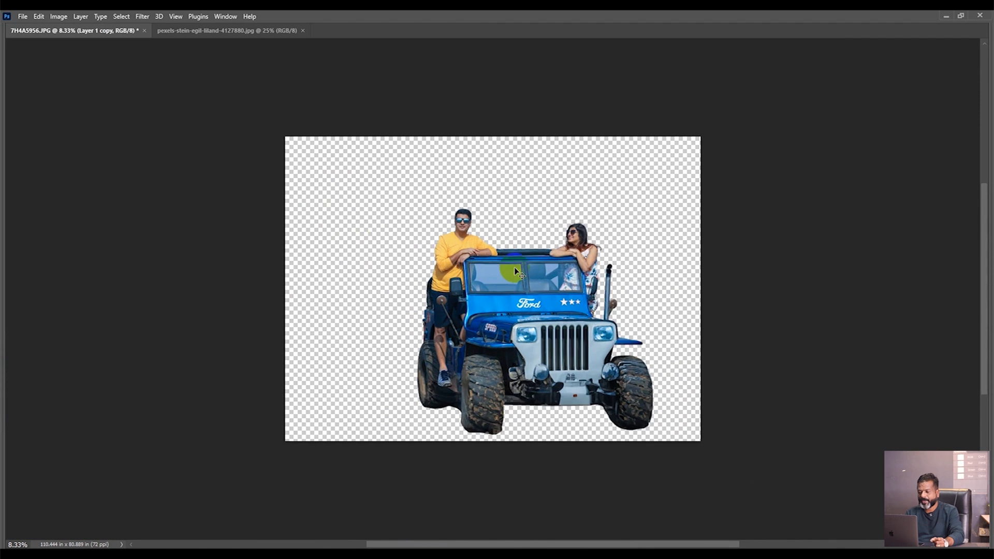
left_click(215, 32)
left_click_drag(475, 283, 453, 366)
key("ctrl+t")
left_click_drag(552, 286, 753, 170)
left_click_drag(501, 167, 534, 101)
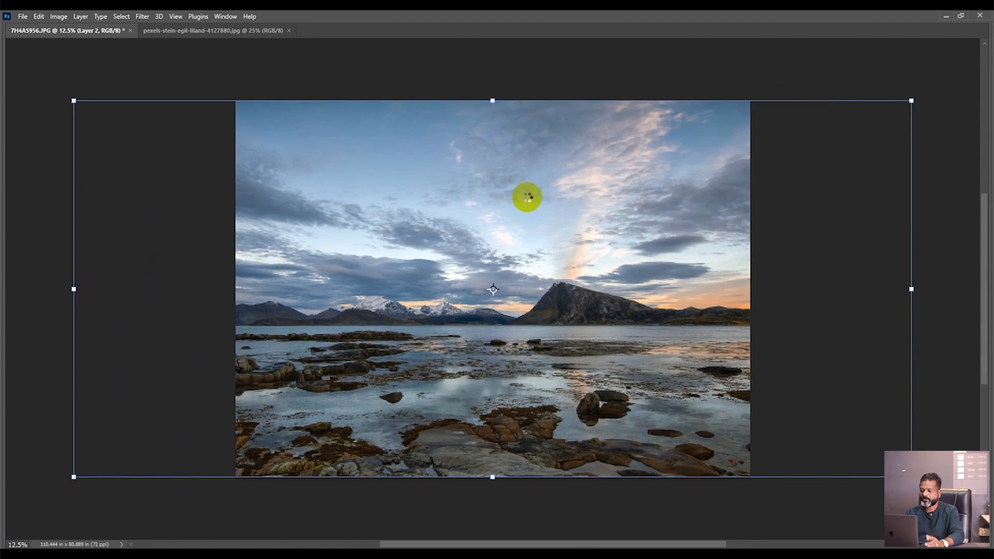
- Place the jeep cutout, Layer 1 copy, above the landscape in Layer 2
key("Tab")
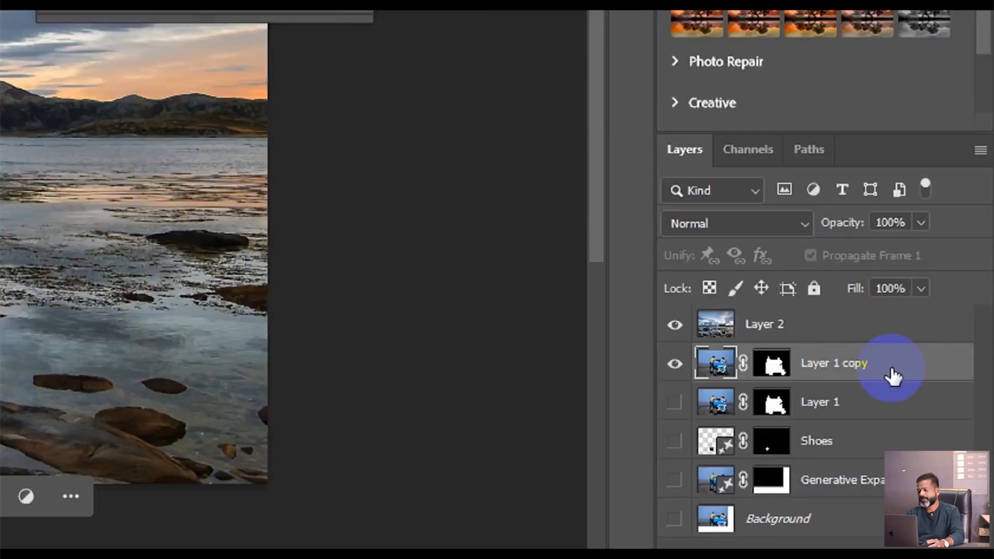
left_click_drag(938, 417, 934, 414)
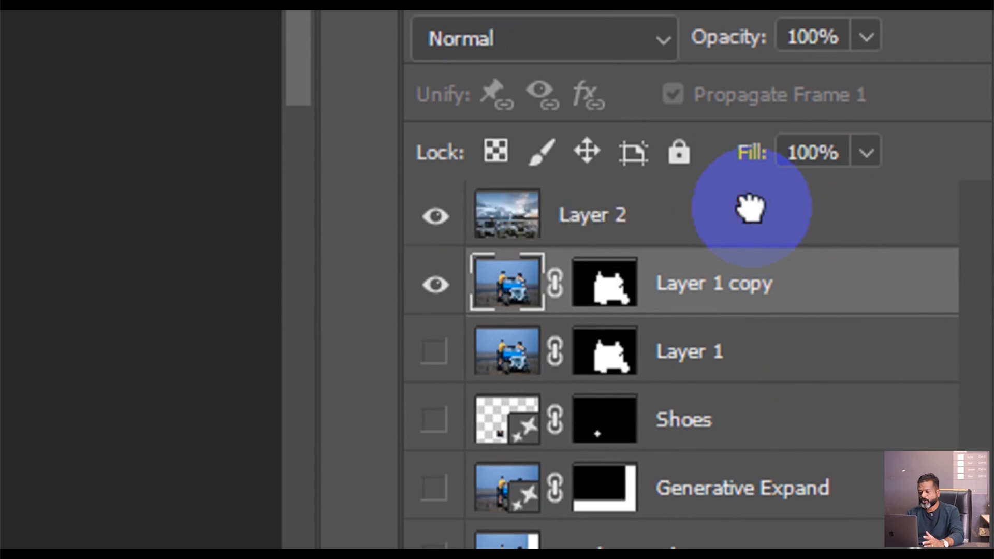
left_click_drag(752, 207, 755, 255)
- Scale the jeep cutout down to about 79 in wide and position it on the foreground rocks near the centre of the scene
key("Tab")
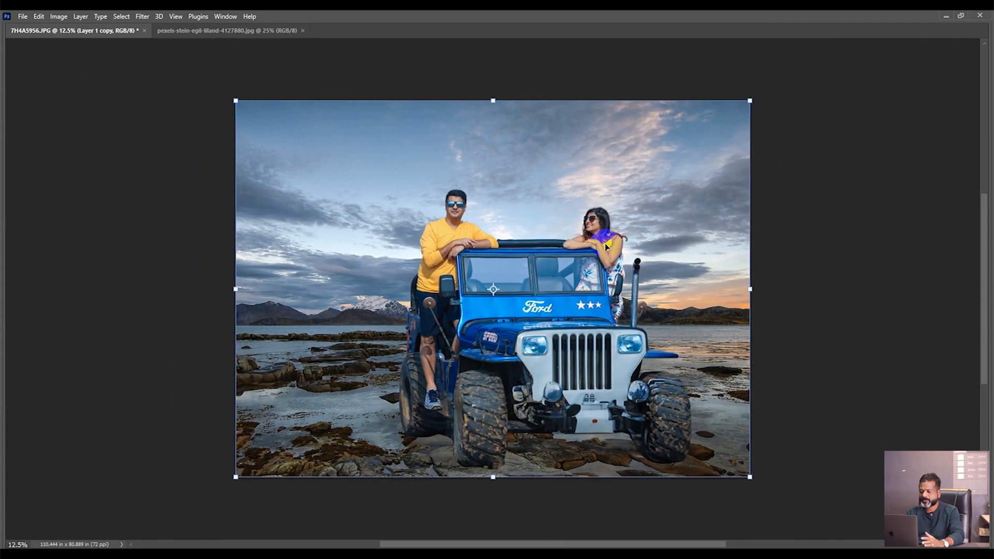
key("Escape")
key("Tab")
key("Tab")
key("ctrl+t")
left_click_drag(751, 100, 601, 205)
left_click_drag(496, 355, 523, 337)
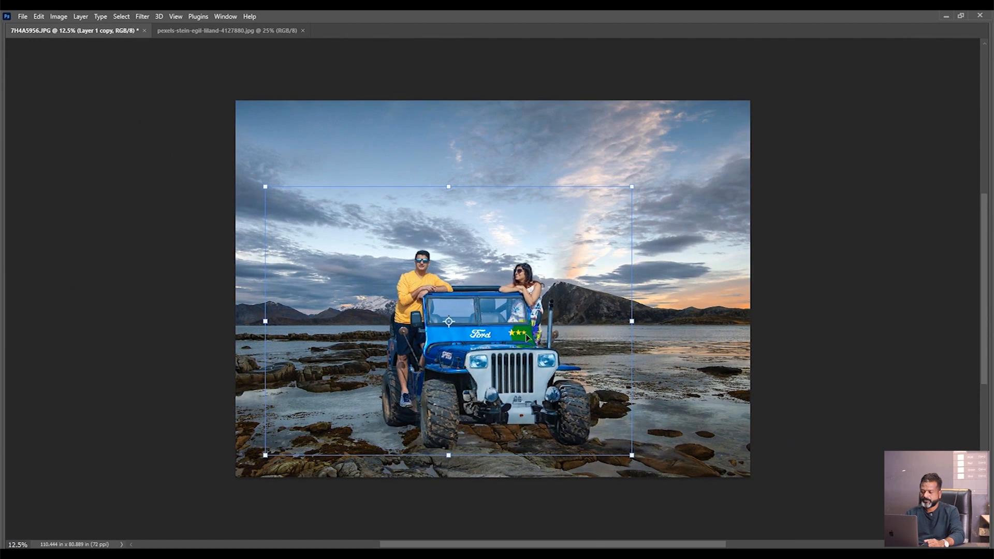
key("Return")
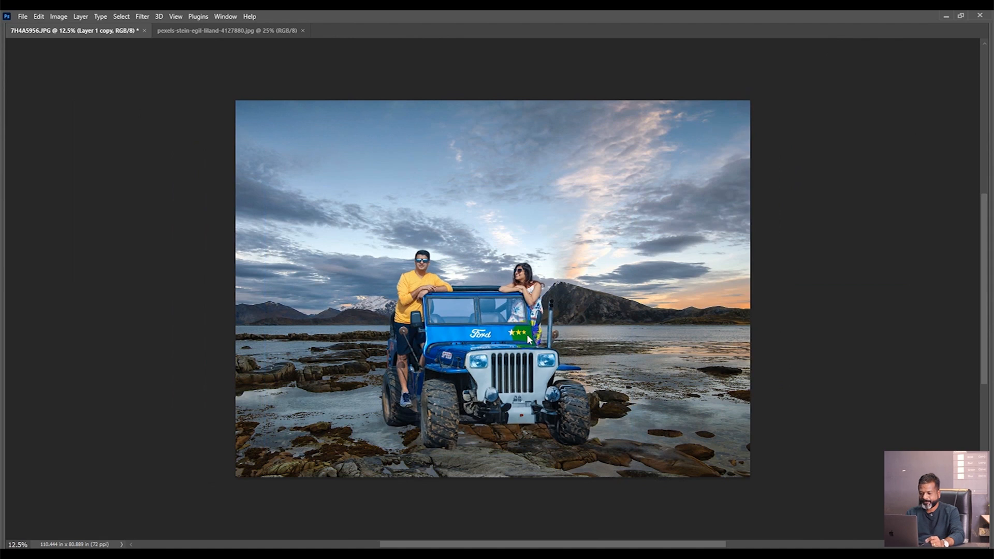
- Duplicate Layer 1 copy with its mask
key("Tab")
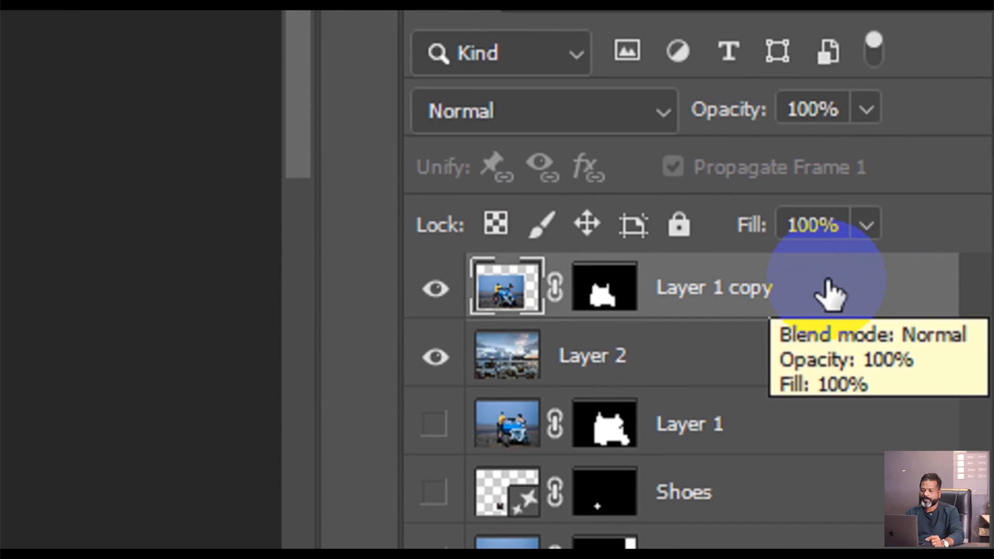
left_click_drag(952, 417, 962, 541)
left_click_drag(868, 520, 868, 520)
left_click(250, 146)
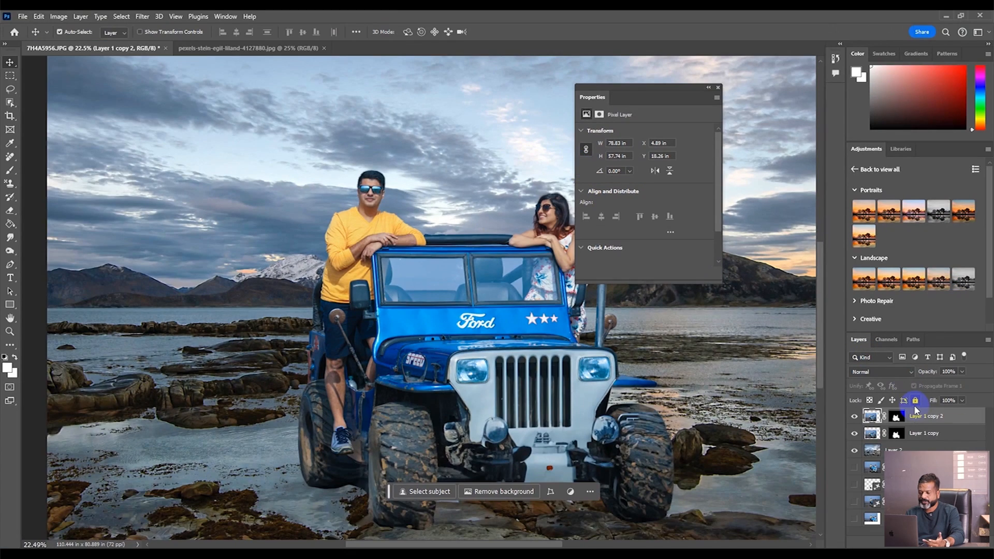
- Brush white on the Layer 1 copy mask to reveal the original ground around the jeep's wheels, and trim the excess beside the jeep with black
key("ctrl+minus")
key("ctrl+minus")
left_click(895, 435)
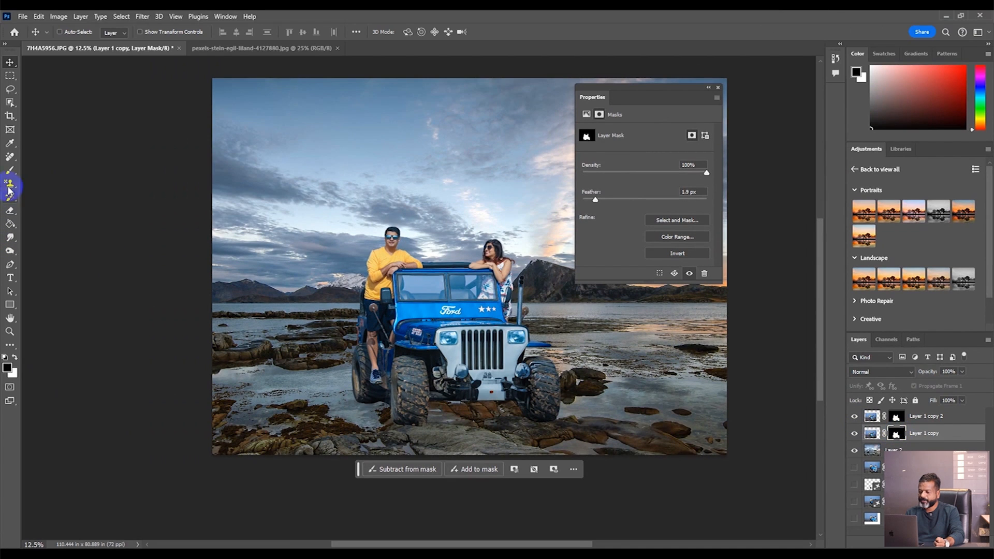
left_click(10, 170)
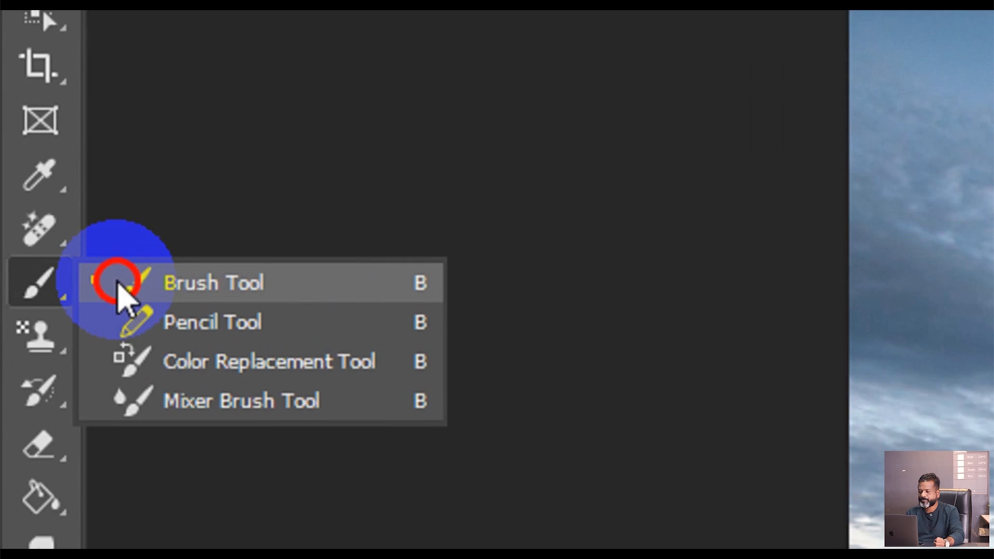
left_click(29, 169)
left_click(8, 368)
left_click(750, 161)
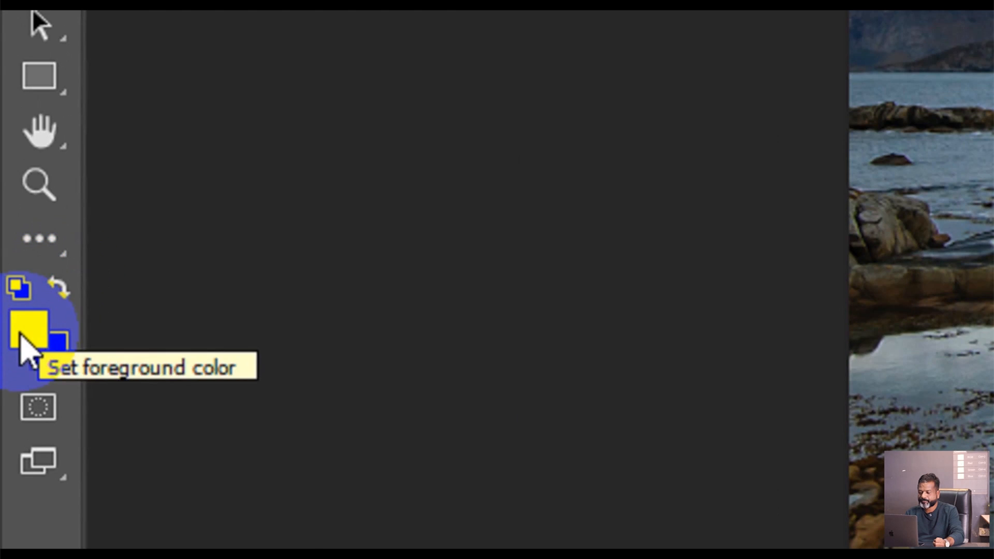
left_click(7, 368)
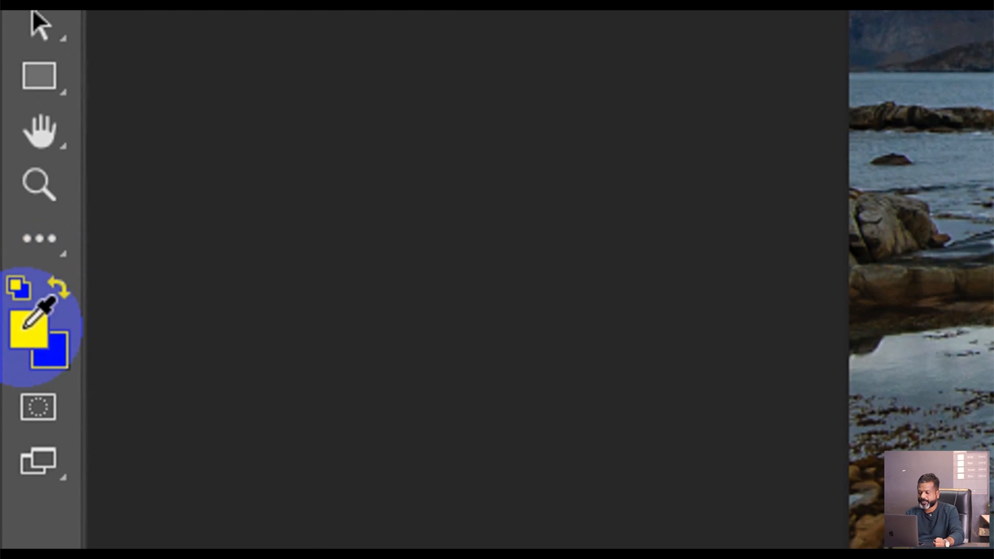
left_click(742, 146)
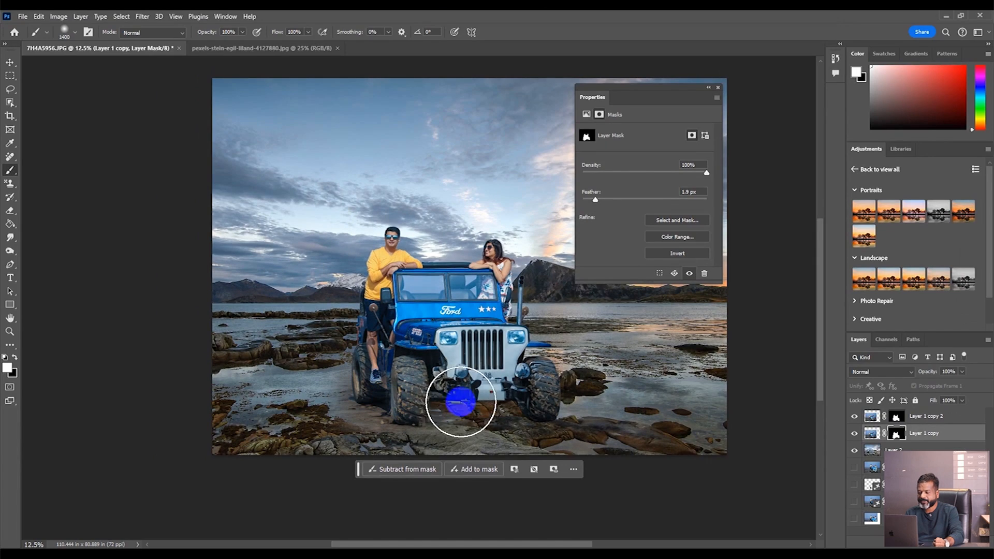
mouse_move(461, 401)
left_mouse_down()
mouse_move(543, 404)
mouse_move(530, 388)
mouse_move(489, 396)
mouse_move(363, 387)
mouse_move(339, 349)
left_mouse_up()
key("x")
left_click_drag(572, 373, 598, 363)
key("Tab")
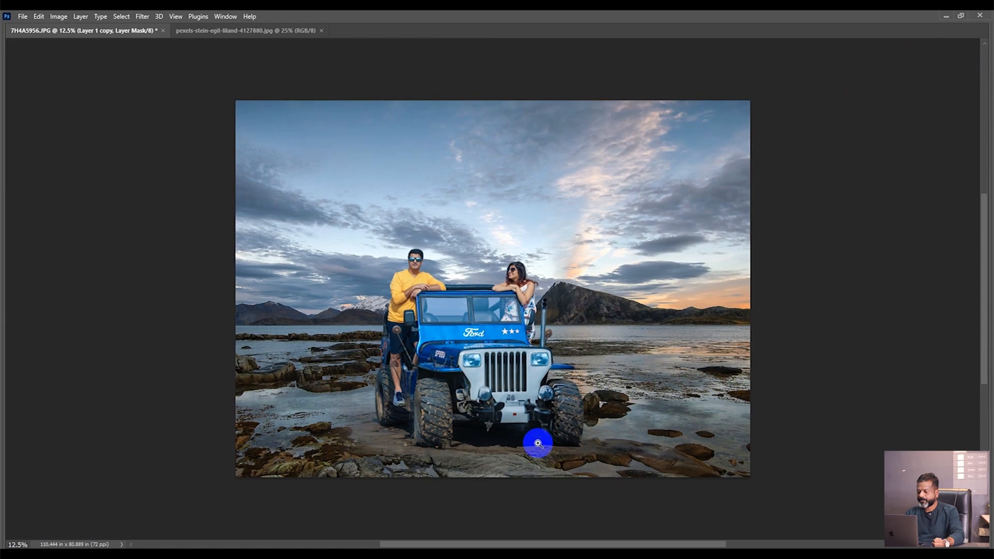
scroll(536, 441, "up", 1)
- Add a Levels adjustment clipped to Layer 1 copy with the midtone at 0.79, and compare the ground with and without it
key("Tab")
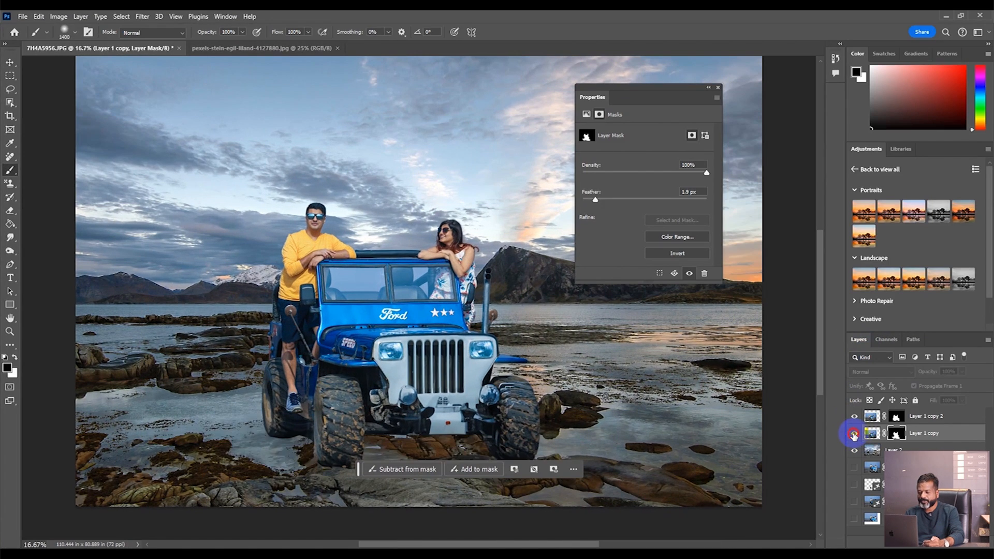
left_click(865, 437)
left_click(928, 540)
left_click(936, 399)
left_click_drag(659, 207, 662, 207)
left_click(643, 273)
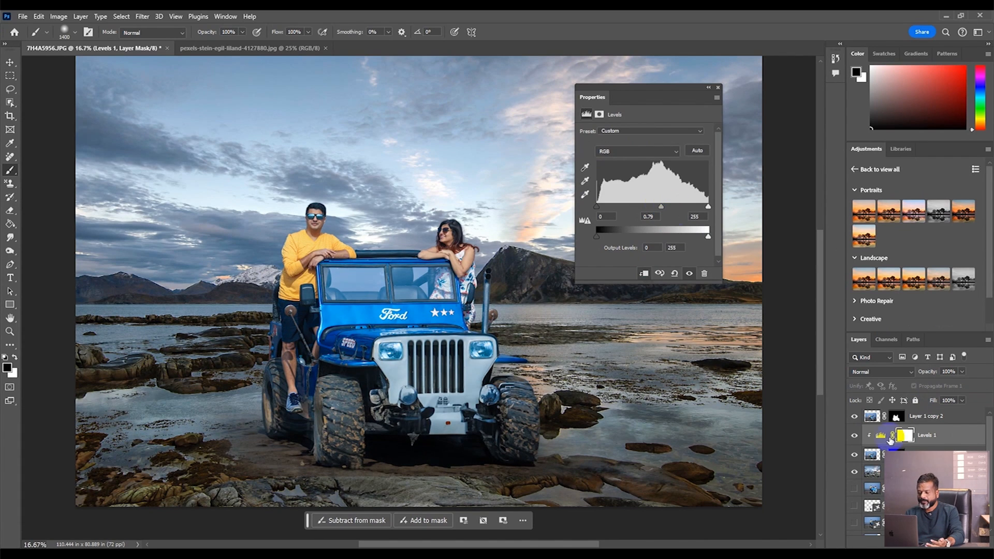
left_click(856, 436)
left_click(854, 437)
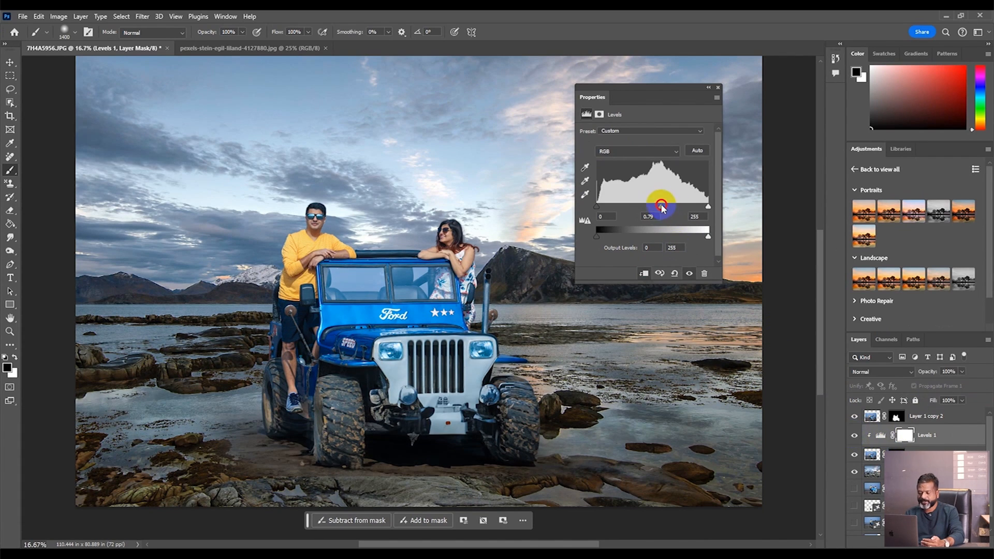
key("Tab")
key("ctrl+minus")
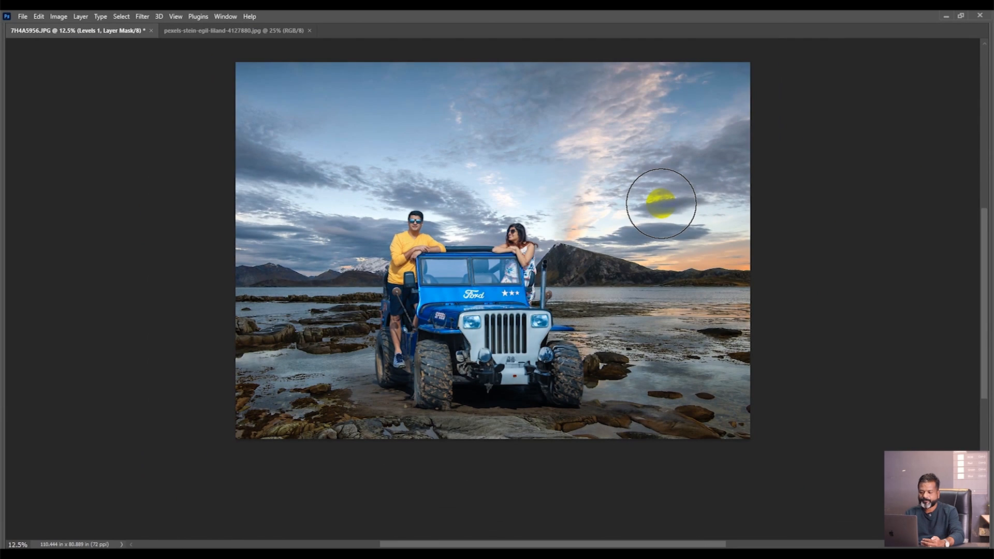
- Group Layer 1 copy 2, Levels 1 and Layer 1 copy, and name the group SUBJECT
key("Tab")
left_click(936, 418, "ctrl")
left_click(947, 449, "ctrl")
key("ctrl+g")
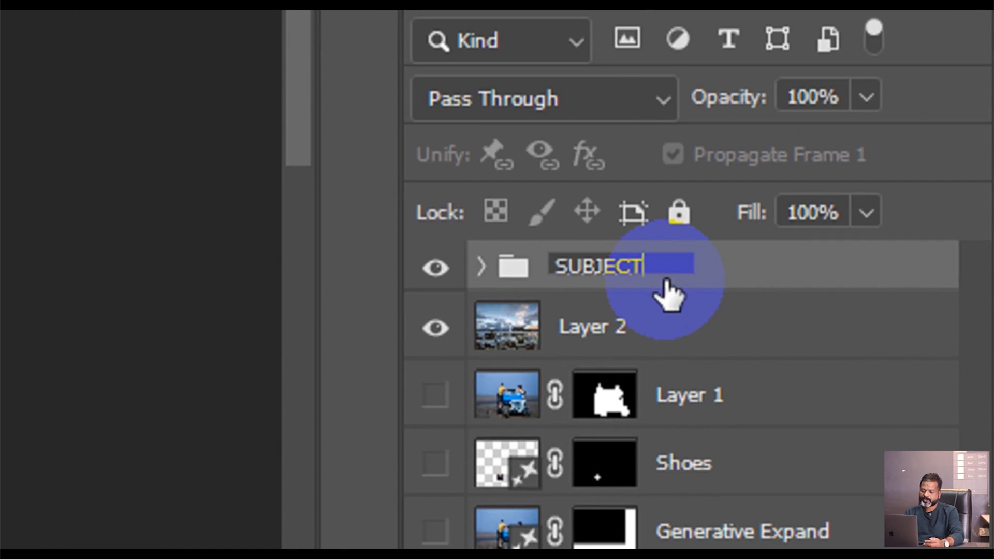
left_click(763, 268)
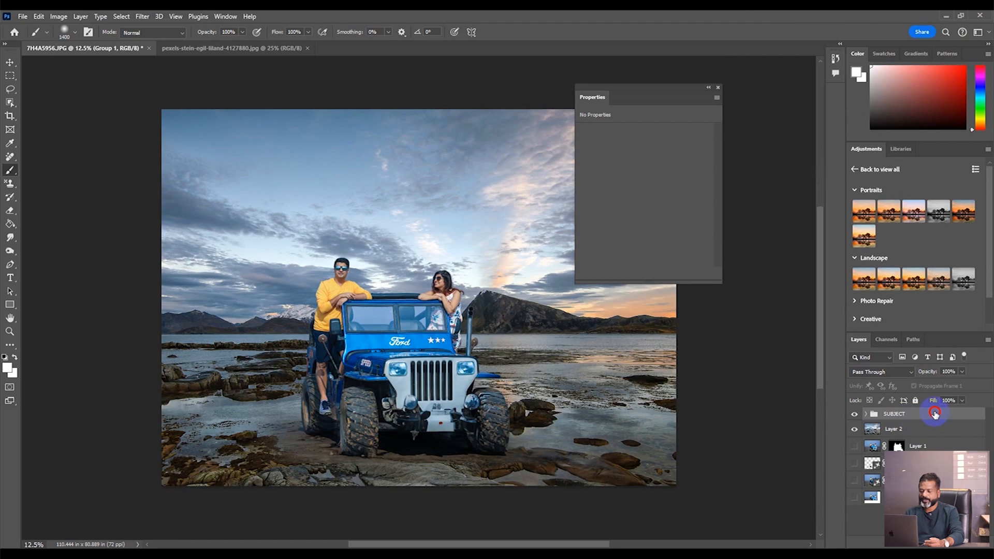
- Scale the SUBJECT group down slightly and reposition the jeep on the foreground rocks
left_click(11, 65)
key("Tab")
left_click_drag(468, 373, 474, 393)
key("ctrl+t")
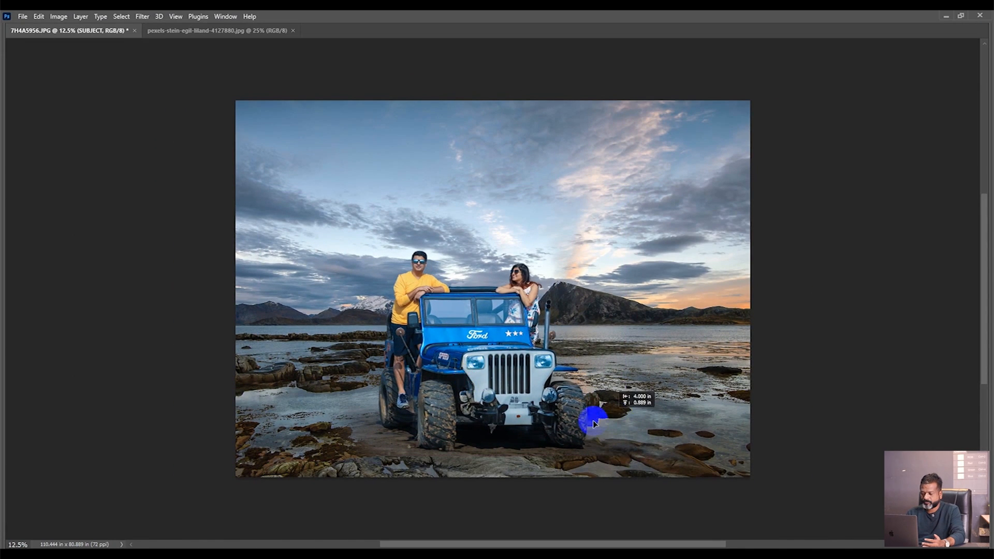
left_click_drag(627, 455, 596, 431)
left_click_drag(511, 364, 517, 379)
key("Return")
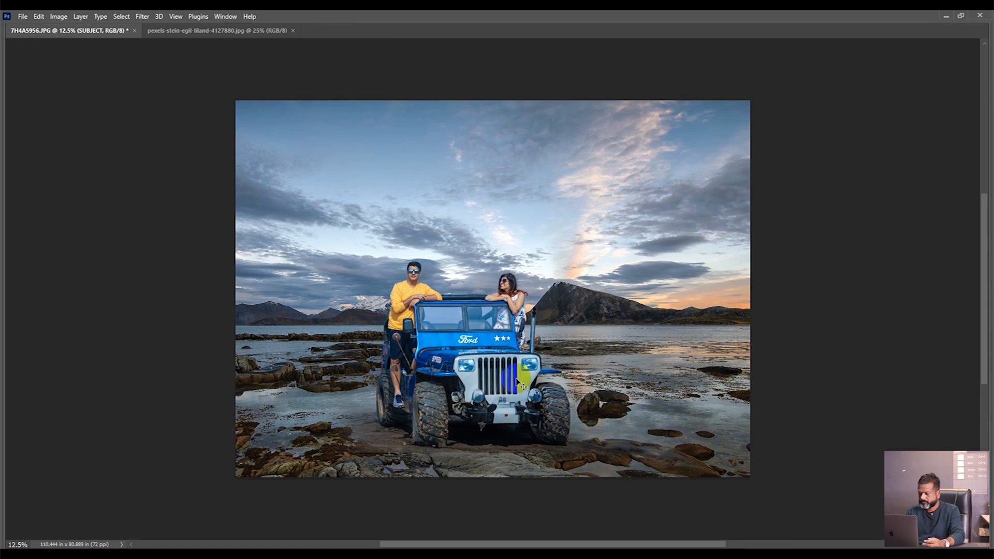
left_click_drag(519, 389, 527, 390)
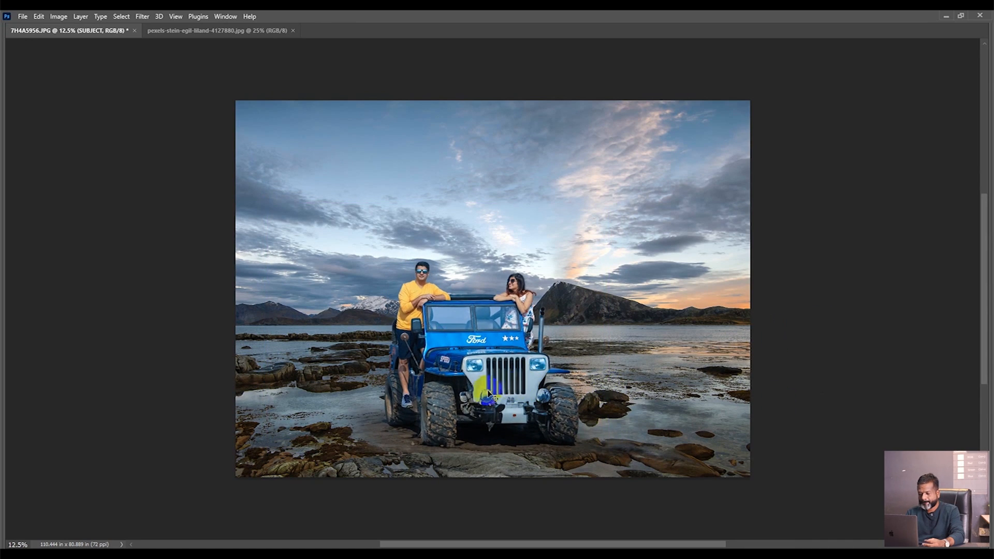
- Blend the revealed ground beside the jeep's rear wheel into the landscape on the Layer 1 copy mask, using brush sizes 400 and 1000
key("Tab")
left_click(854, 415)
left_click(854, 414)
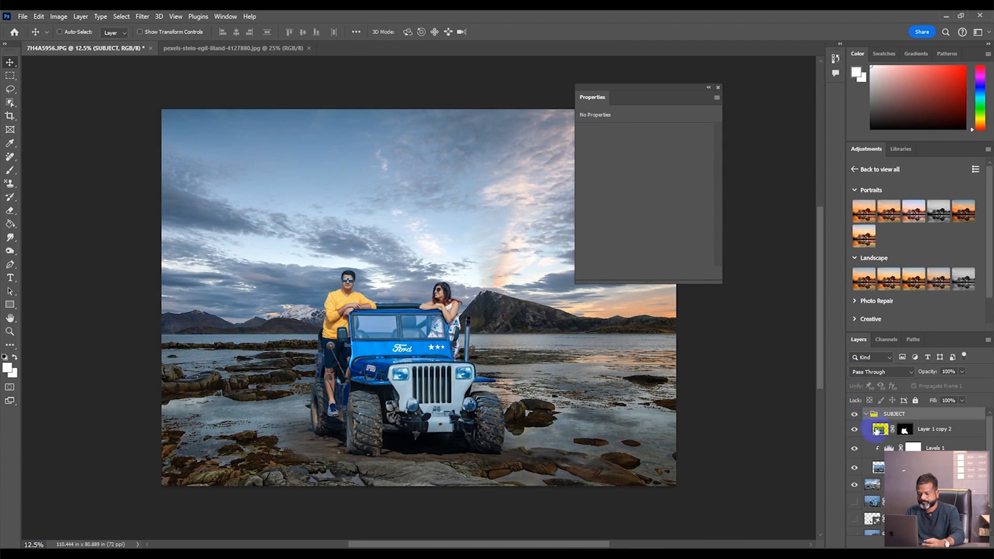
left_click(904, 467)
key("b")
key("[")
key("[")
key("[")
key("[")
key("[")
key("[")
key("[")
key("[")
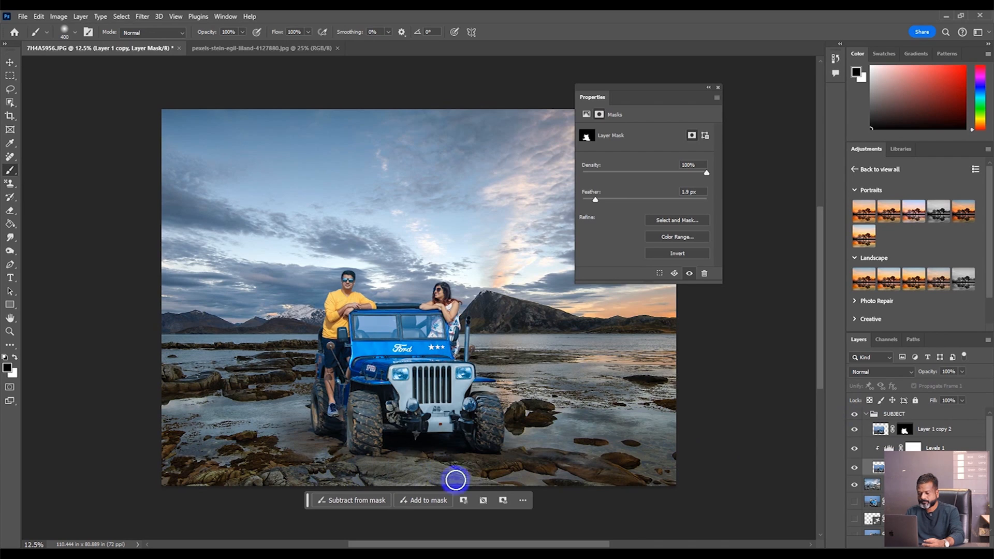
mouse_move(287, 455)
left_mouse_down()
mouse_move(301, 433)
mouse_move(287, 444)
mouse_move(319, 456)
mouse_move(262, 425)
left_mouse_up()
key("x")
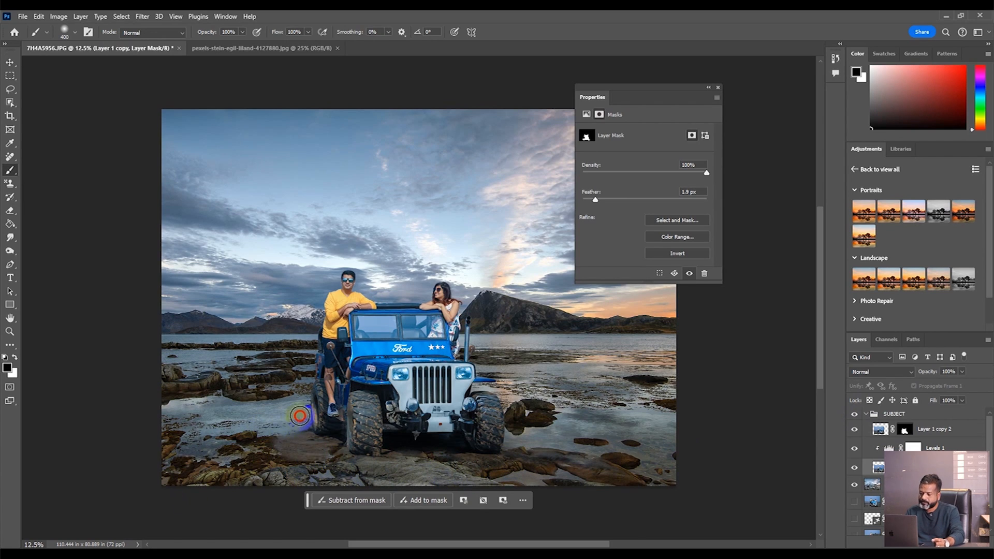
left_click_drag(287, 410, 299, 388)
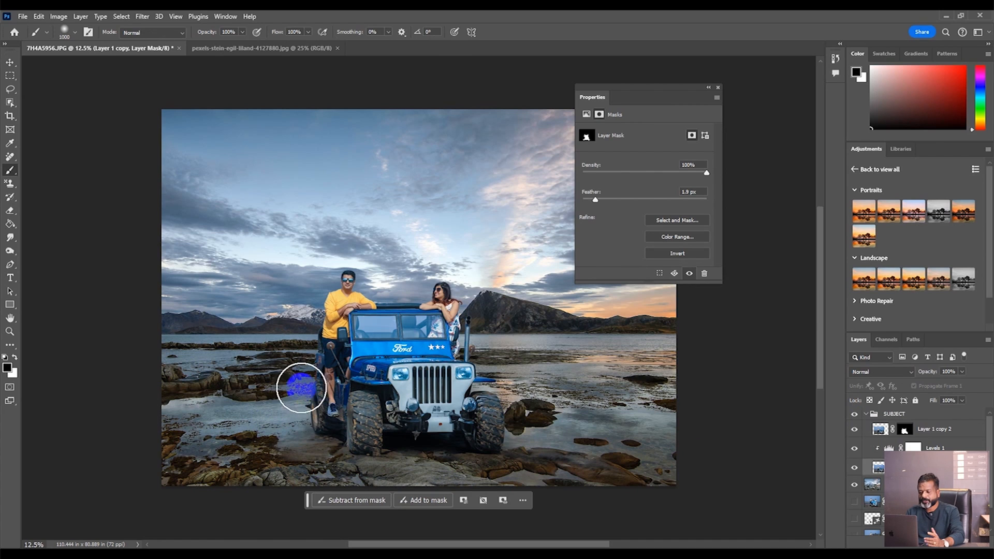
key("x")
- Examine the couple and jeep up close, comparing the composite with Layer 1 copy 2 and the SUBJECT group hidden and shown
key("Tab")
key("z")
left_click(460, 324)
left_click(460, 324)
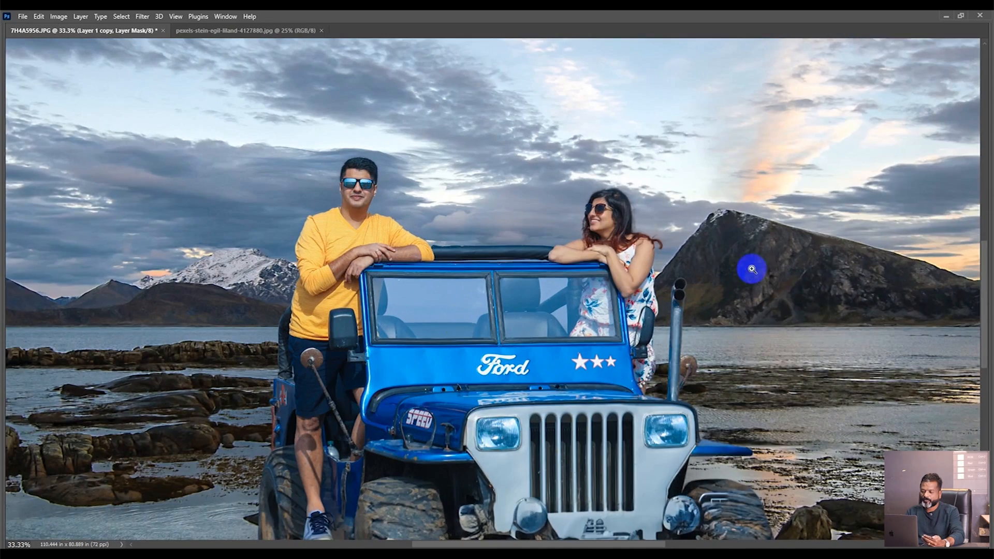
key("b")
key("Tab")
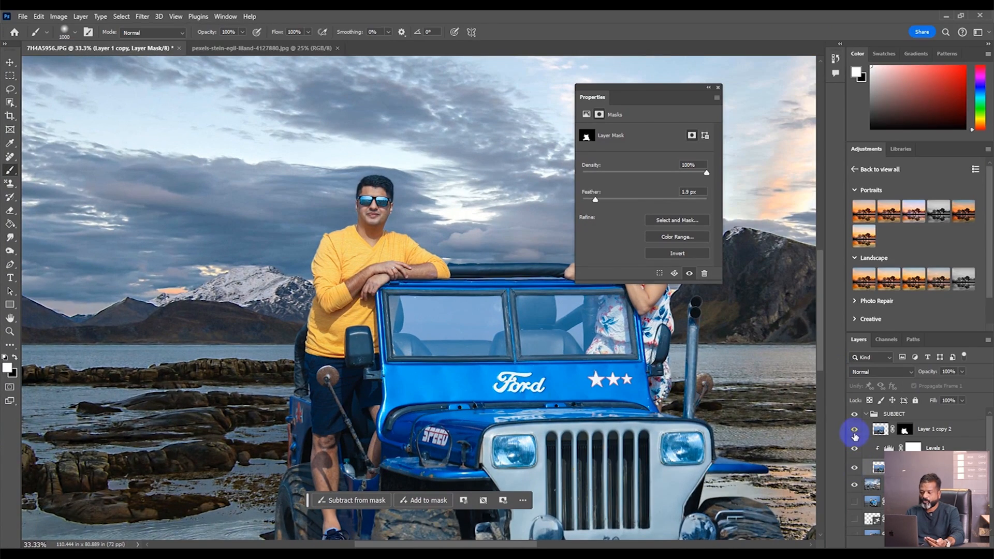
left_click(855, 434)
left_click(854, 431)
left_click(855, 414)
left_click(855, 415)
left_click(856, 415)
left_click(857, 415)
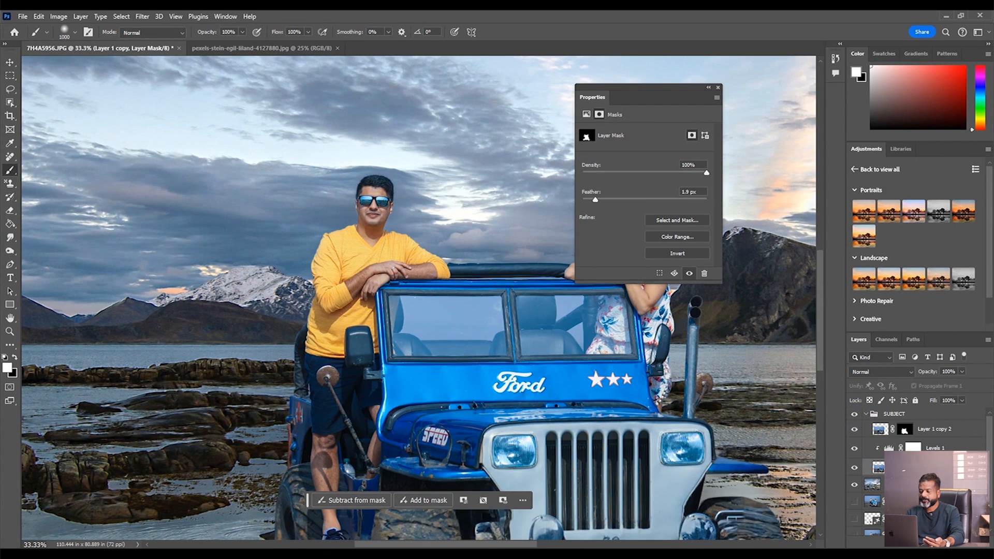
- With Layer 1 copy 2 temporarily hidden, paint the couple and the jeep's upper body out of the Layer 1 copy mask in black
key("x")
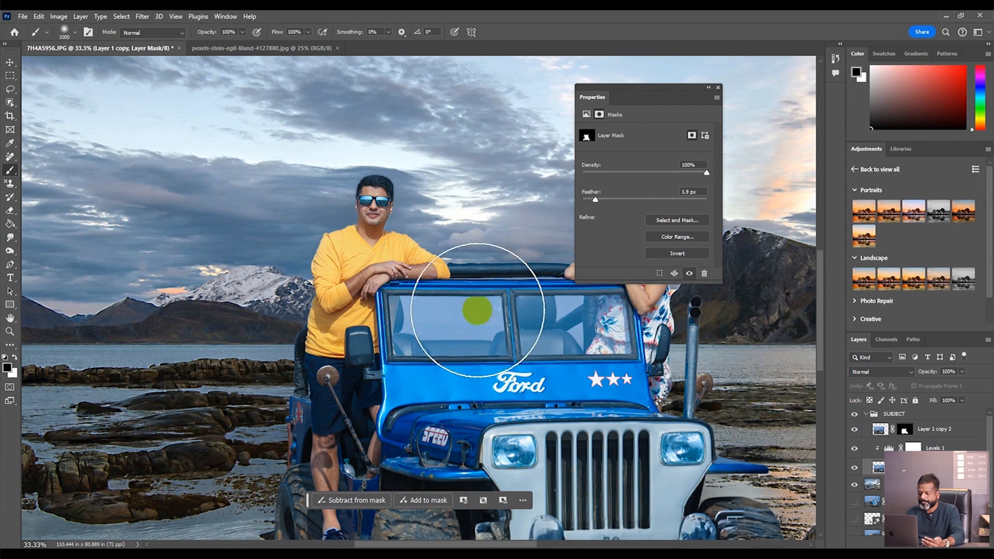
left_click(856, 432)
mouse_move(381, 199)
left_mouse_down()
mouse_move(399, 218)
mouse_move(344, 200)
mouse_move(501, 222)
left_mouse_up()
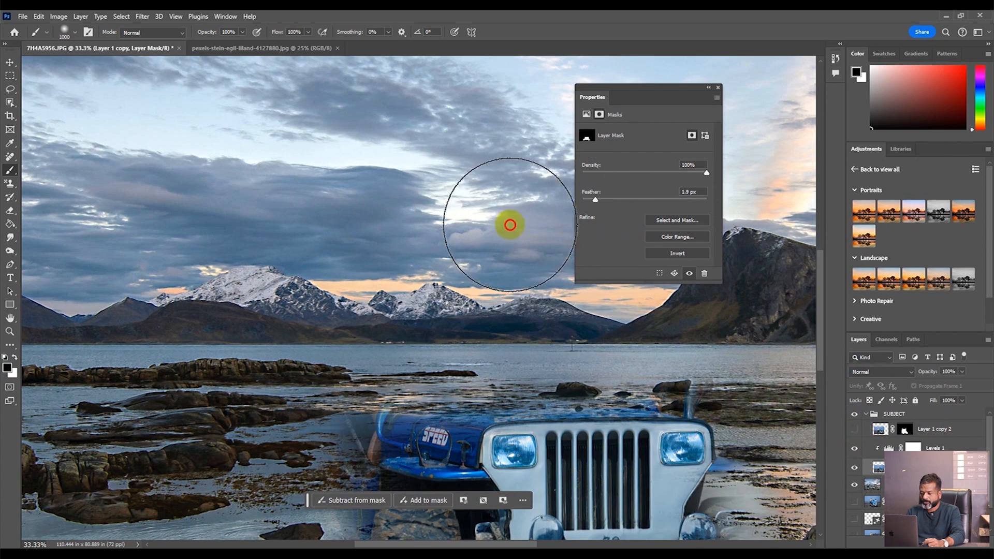
left_click(855, 428)
- Show Layer 1 copy 2 again, target its mask, and set the brush to black with 13% flow
left_click(880, 429)
left_click(904, 429)
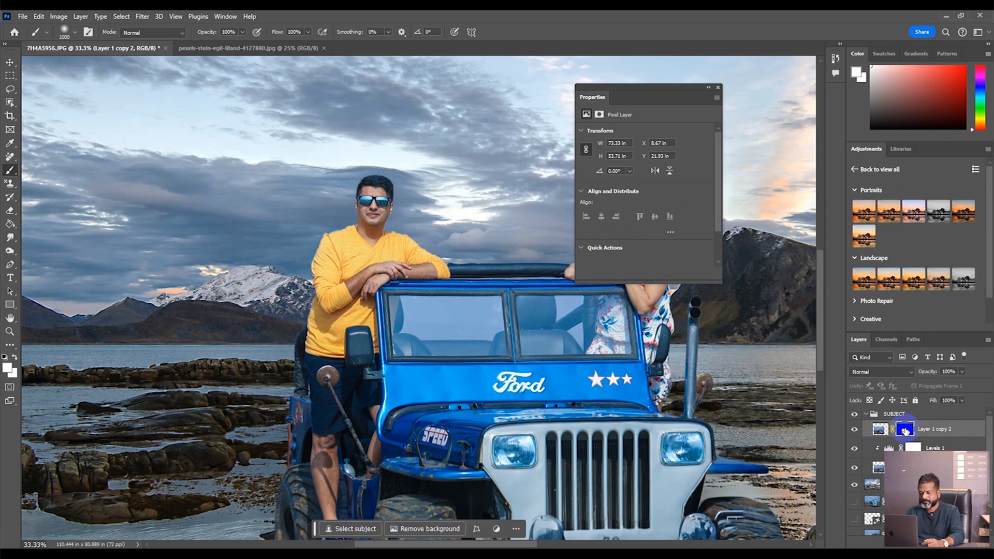
left_click_drag(10, 169, 47, 171)
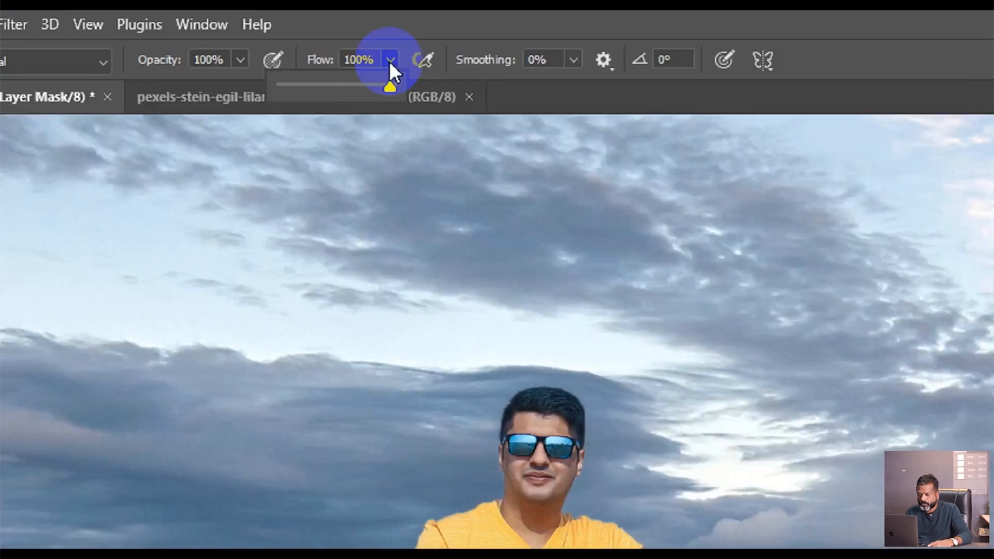
left_click_drag(307, 41, 271, 43)
left_click_drag(352, 136, 333, 136)
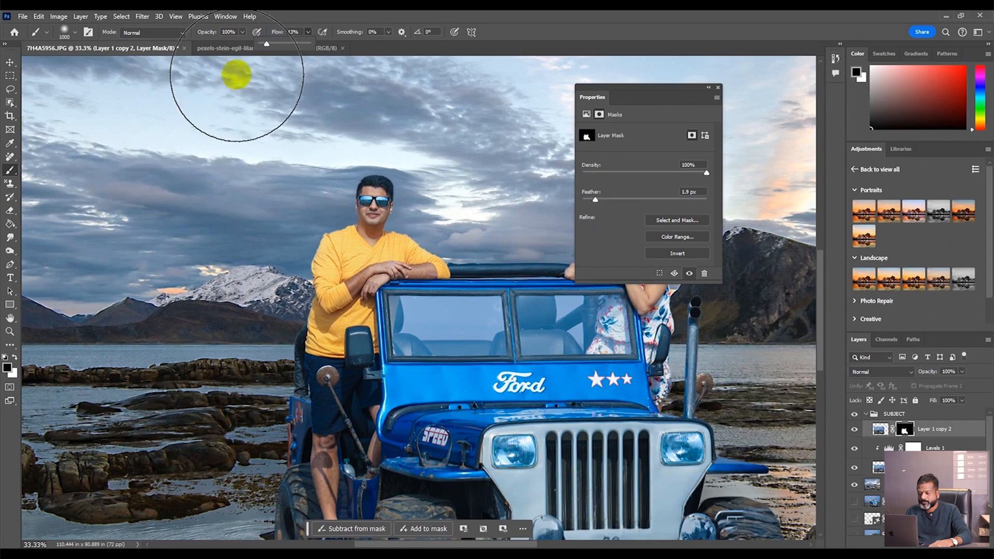
left_click(11, 365)
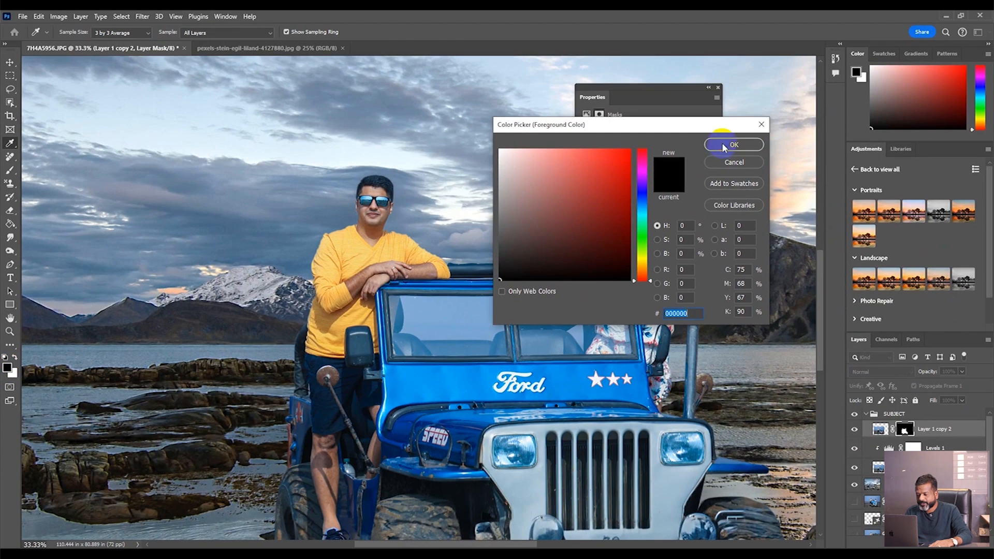
left_click(724, 146)
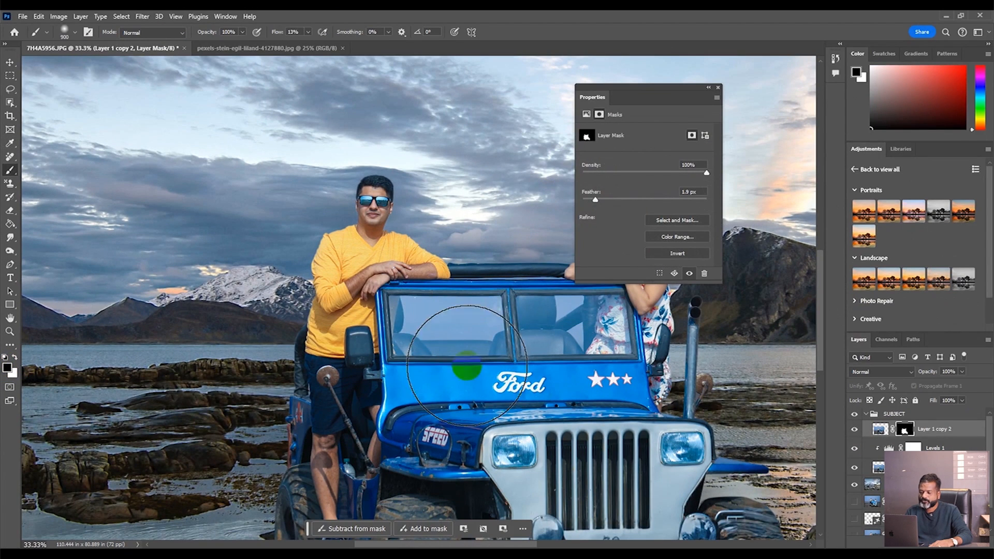
- Paint the windshield glass partly transparent in black on the mask, lowering flow to 6%, and touch up the frame edge in white at size 70
mouse_move(412, 307)
left_mouse_down()
mouse_move(492, 307)
mouse_move(491, 321)
mouse_move(468, 323)
mouse_move(418, 324)
mouse_move(408, 312)
mouse_move(475, 320)
left_mouse_up()
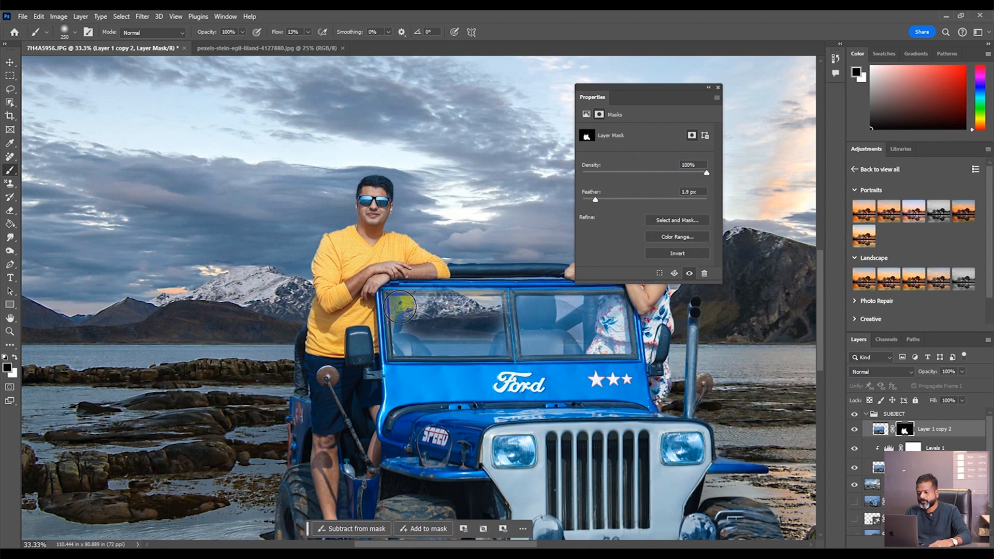
left_click_drag(386, 310, 382, 308)
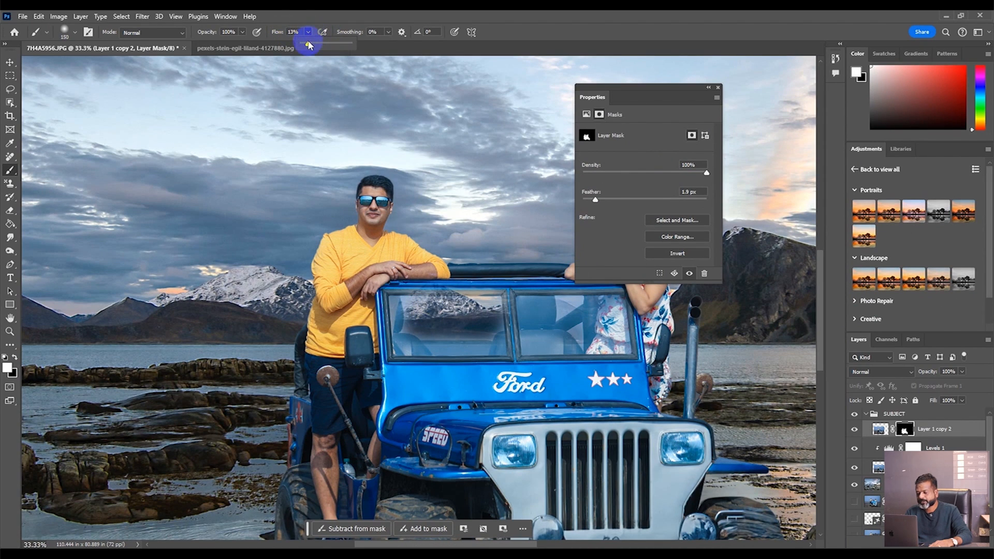
mouse_move(409, 309)
left_mouse_down()
mouse_move(490, 301)
mouse_move(427, 318)
mouse_move(497, 321)
mouse_move(402, 335)
mouse_move(462, 331)
mouse_move(496, 308)
mouse_move(495, 342)
left_mouse_up()
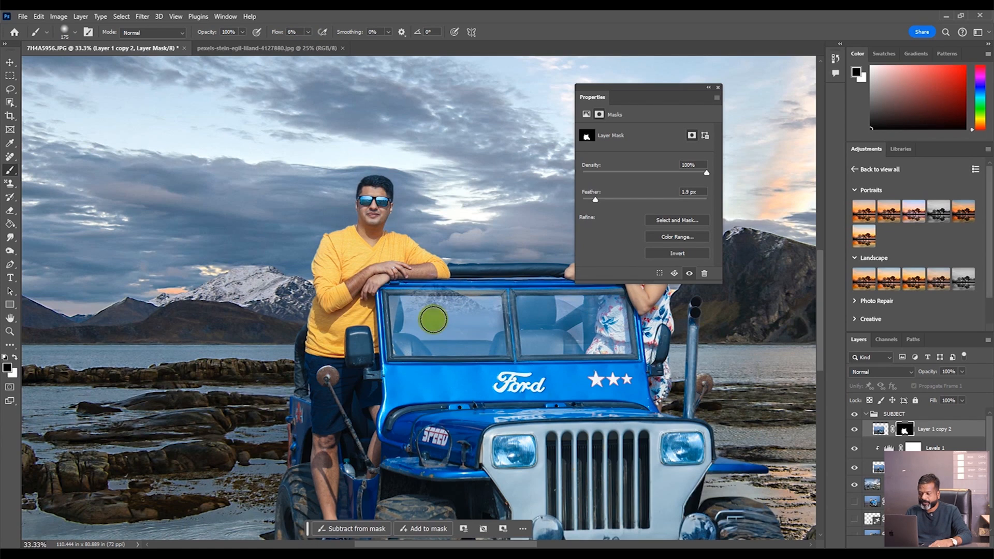
left_click_drag(421, 319, 481, 317)
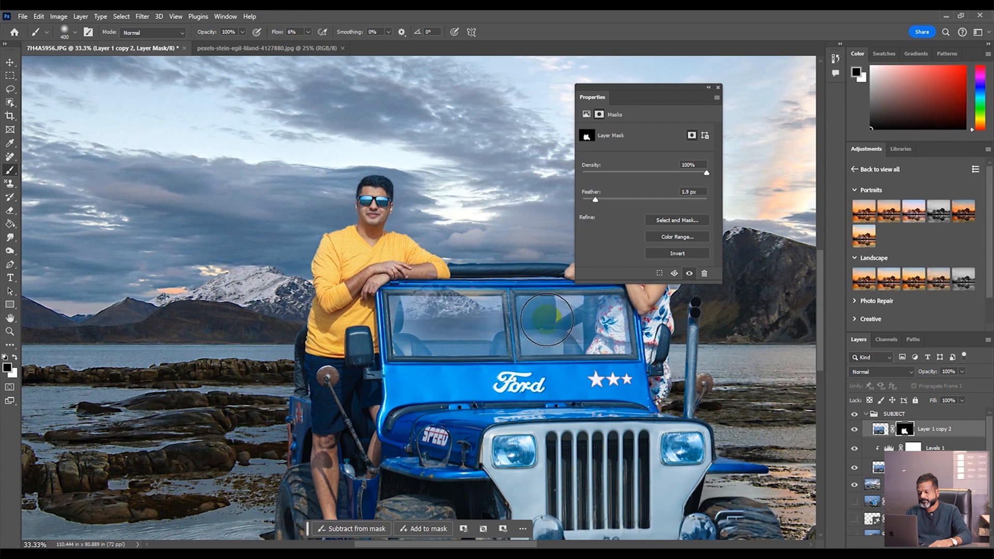
key("bracketleft")
key("bracketleft")
key("bracketleft")
key("bracketleft")
key("bracketleft")
key("bracketleft")
key("bracketleft")
key("bracketleft")
key("bracketleft")
key("bracketleft")
key("bracketleft")
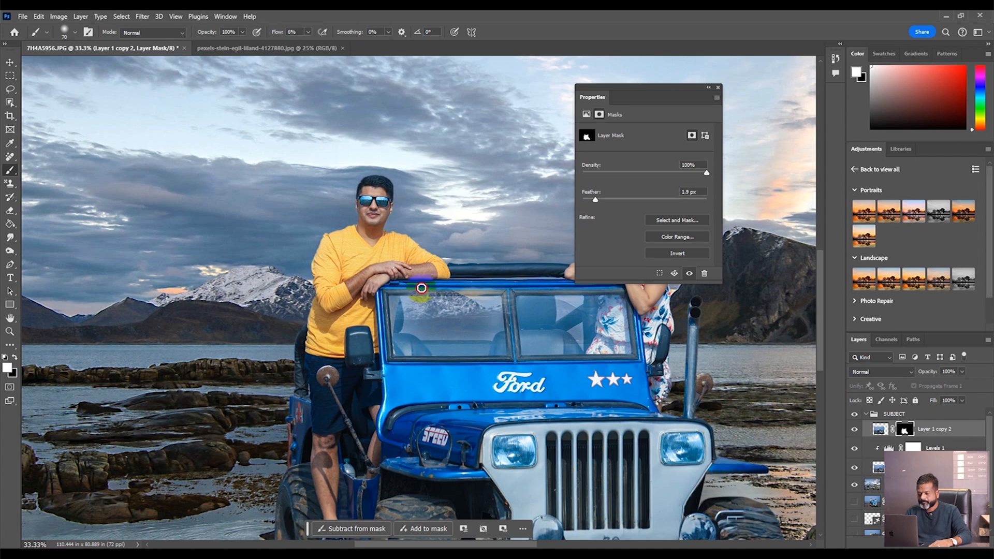
- Examine the whole composite and the jeep's see-through windshield without the interface panels
key("ctrl+minus")
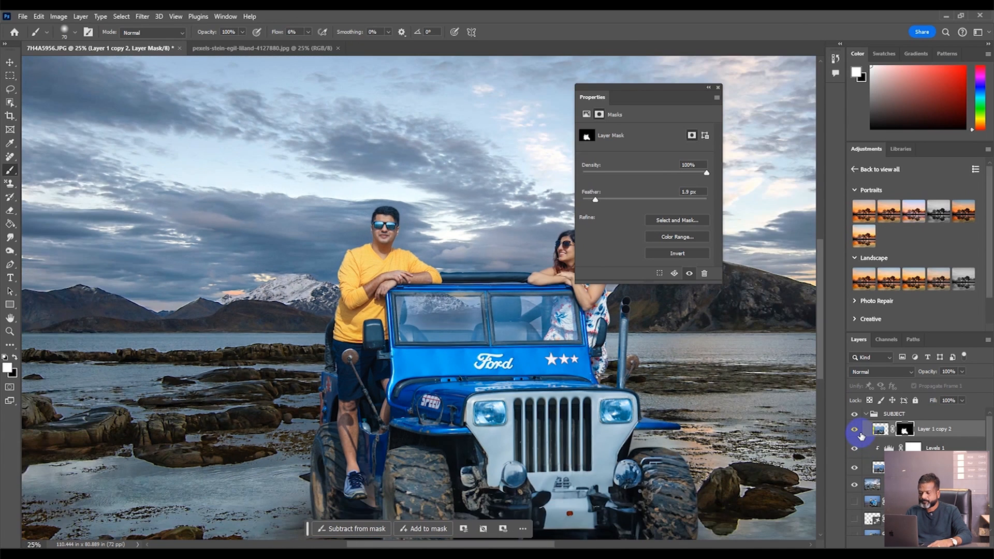
key("ctrl+minus")
key("ctrl+minus")
key("Tab")
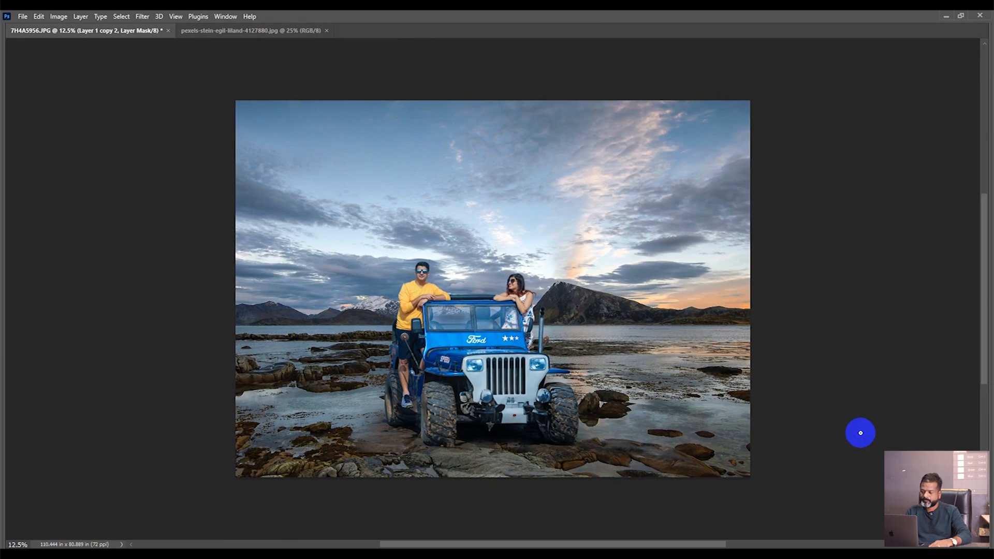
key("ctrl+plus")
key("ctrl+plus")
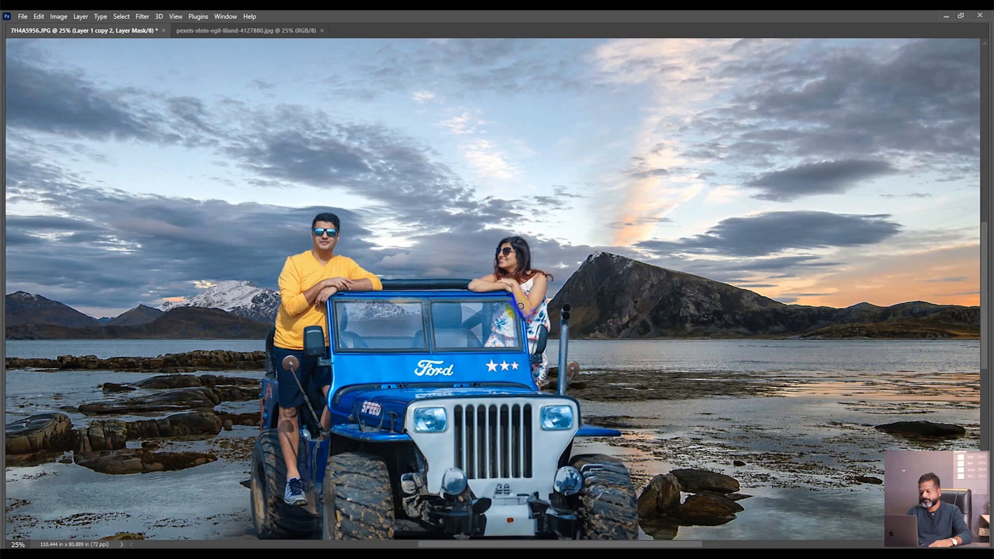
- Try to widen the canvas to a 2:3 ratio with the Crop tool
key("ctrl+minus")
key("c")
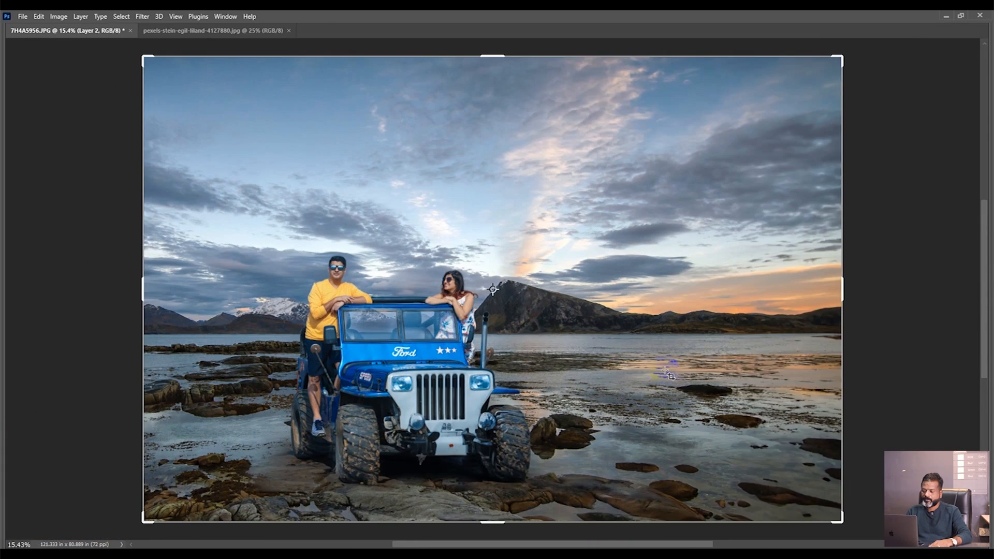
key("Return")
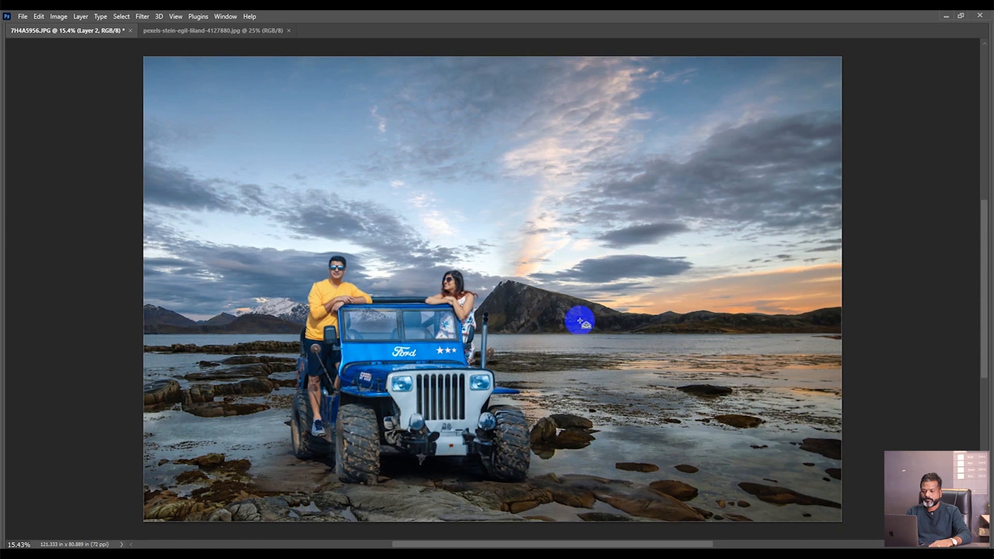
key("ctrl+minus")
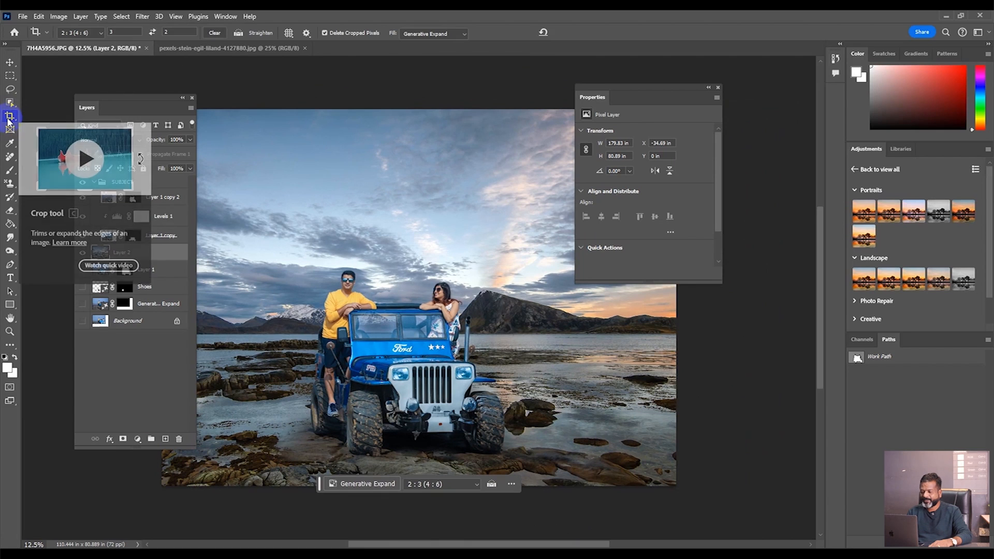
- Flip the Layer 2 landscape horizontally with Free Transform
left_click(8, 62)
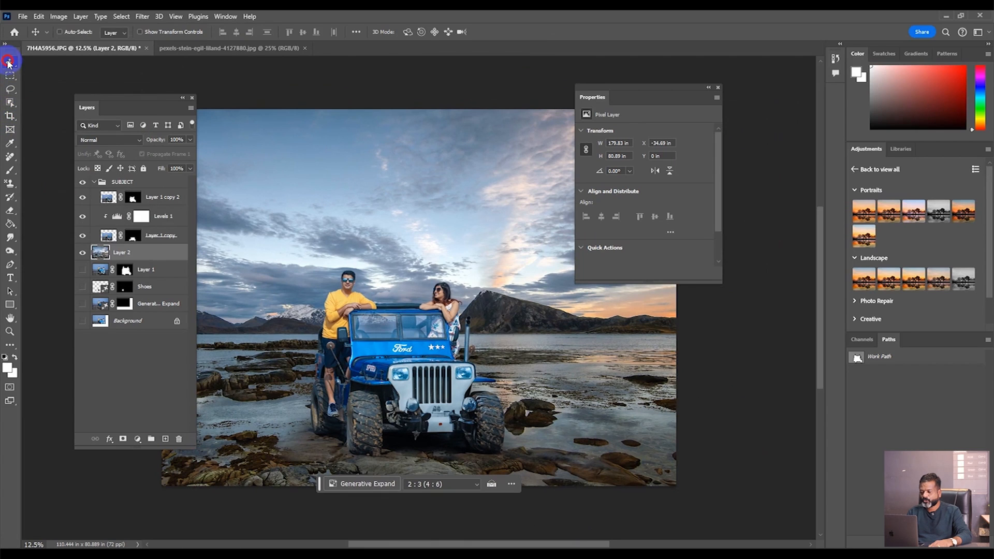
key("ctrl+t")
right_click(431, 212)
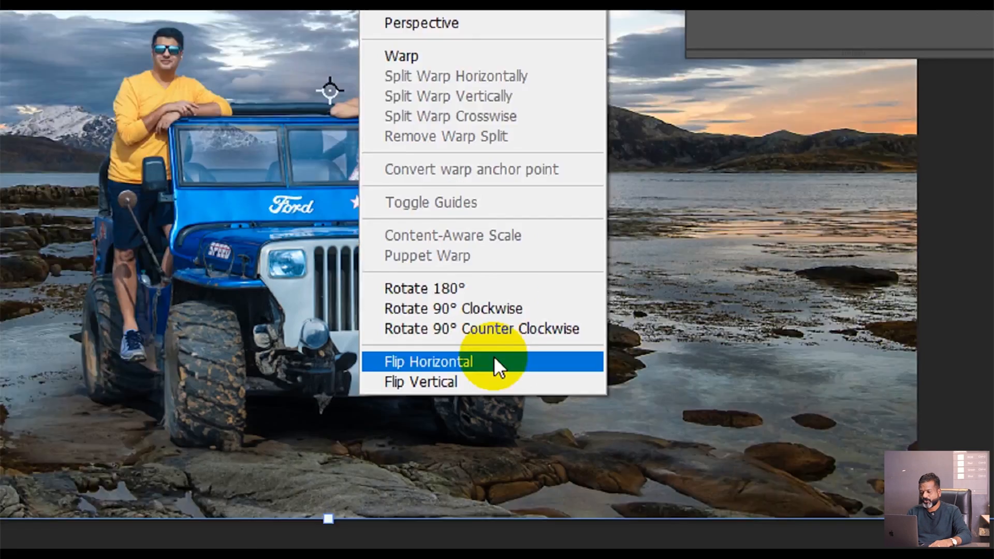
left_click(487, 417)
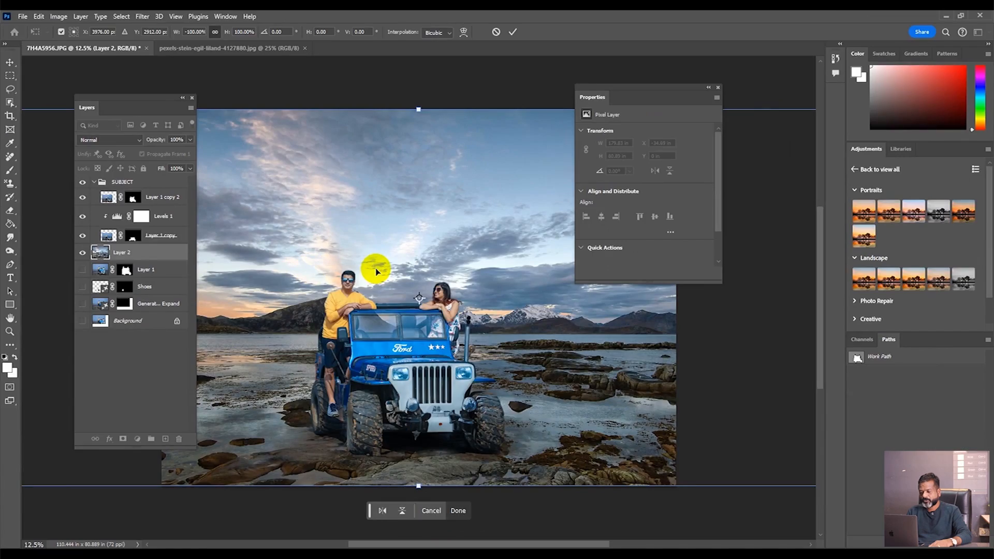
- Shift the flipped landscape to the right and scale it to 106.32% width and 93.68% height
key("Tab")
left_click_drag(632, 250, 657, 251)
left_click_drag(514, 100, 514, 122)
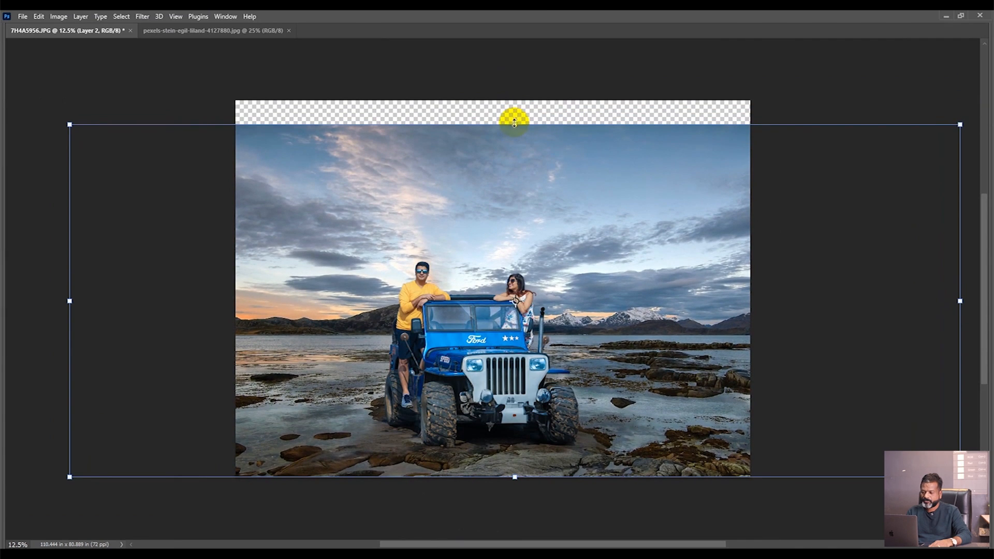
key("Tab")
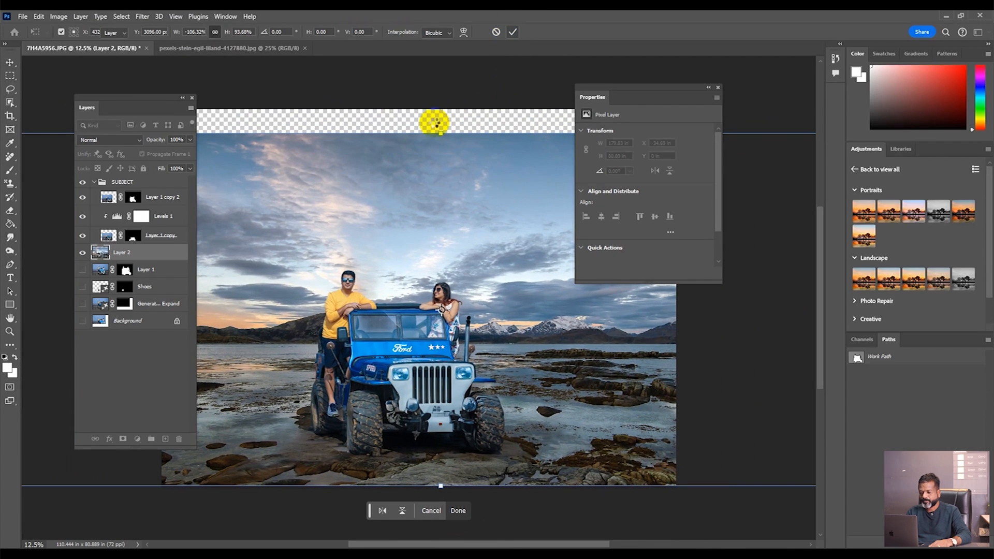
key("Tab")
- Enlarge Layer 2 proportionally to about 207 × 82 in so the sky covers the canvas top, and shift it slightly left
key("ctrl+t")
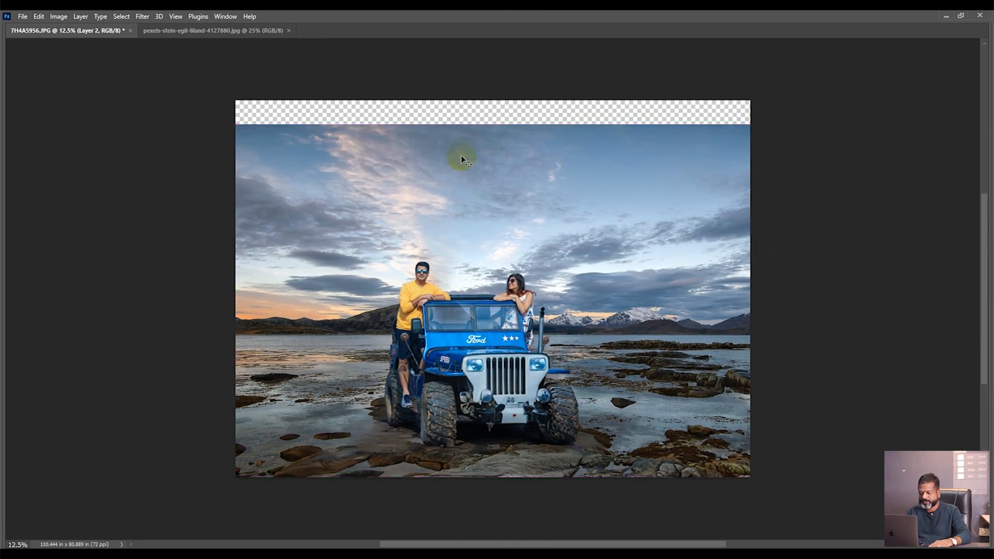
left_click_drag(510, 123, 515, 88)
mouse_move(445, 247)
left_mouse_down()
mouse_move(422, 241)
mouse_move(437, 249)
left_mouse_up()
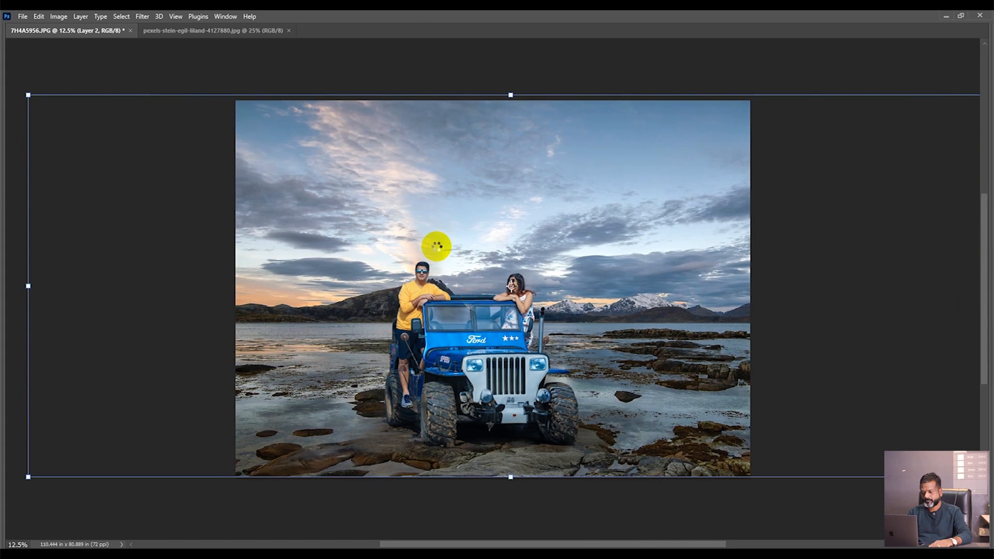
key("Return")
key("Tab")
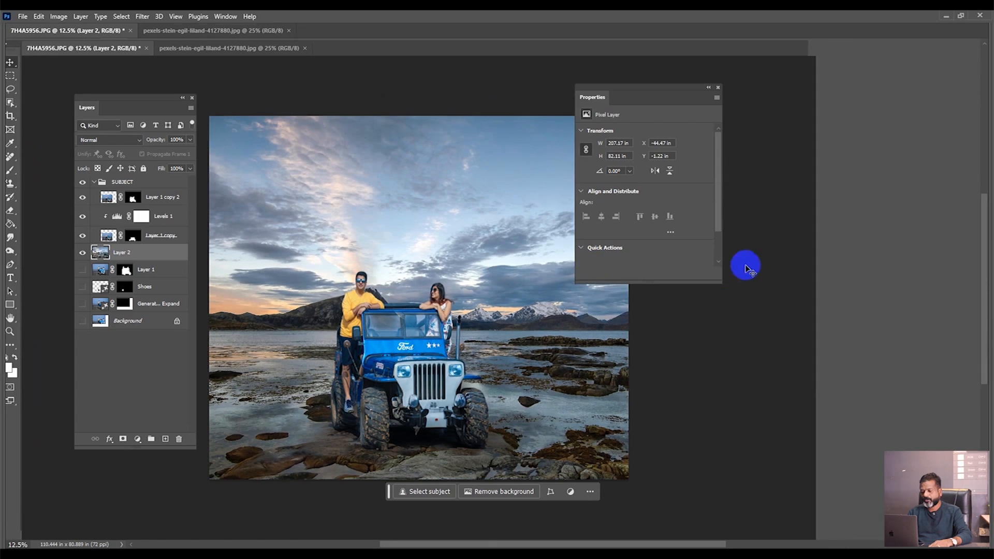
- Move the SUBJECT group slightly to the right over the flipped landscape
left_click(159, 237)
left_click(158, 198)
left_click(153, 183)
key("Tab")
left_click_drag(439, 344, 463, 342)
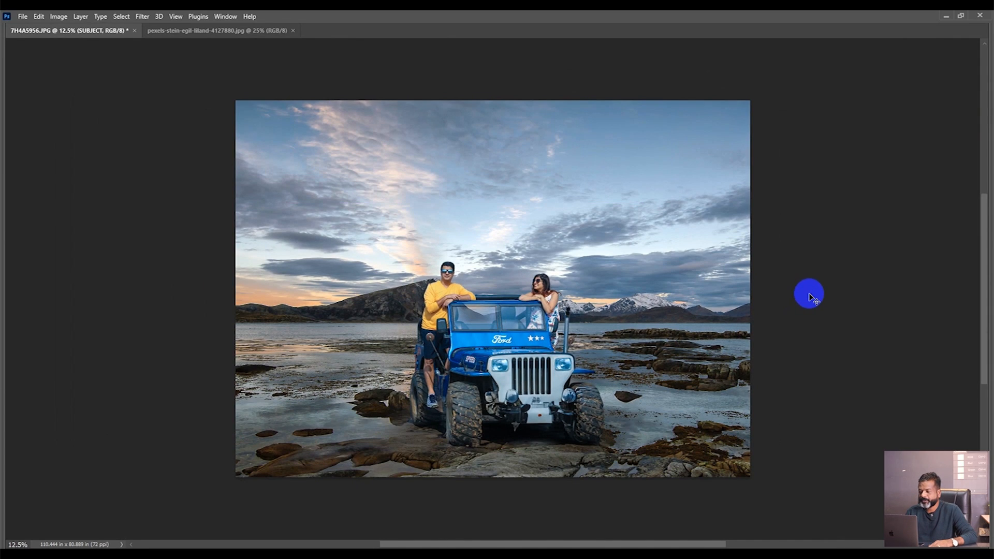
key("Tab")
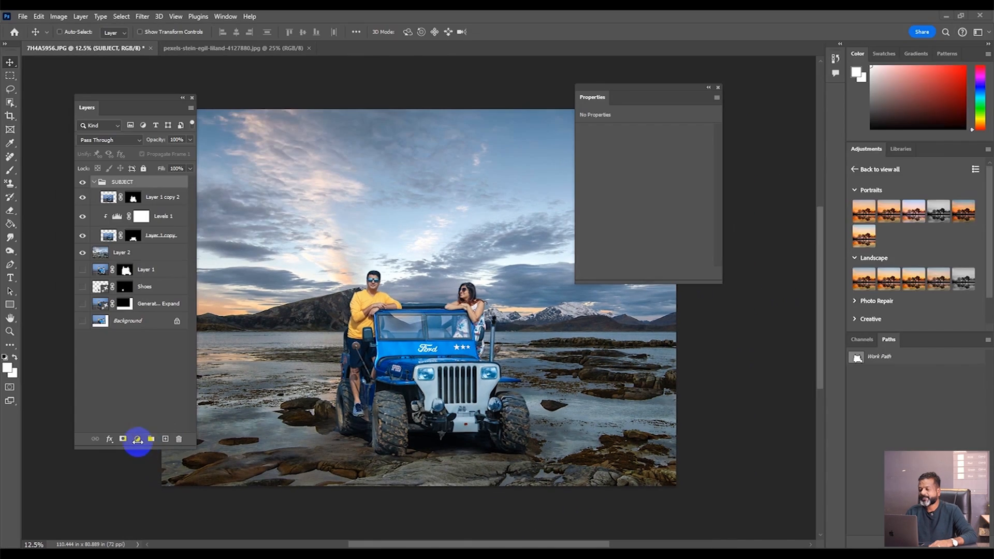
- Create a Screen-mode layer named "Lense flair", filled with Screen-neutral black, above the SUBJECT group
left_click(165, 440, "alt")
left_click_drag(636, 242, 514, 220)
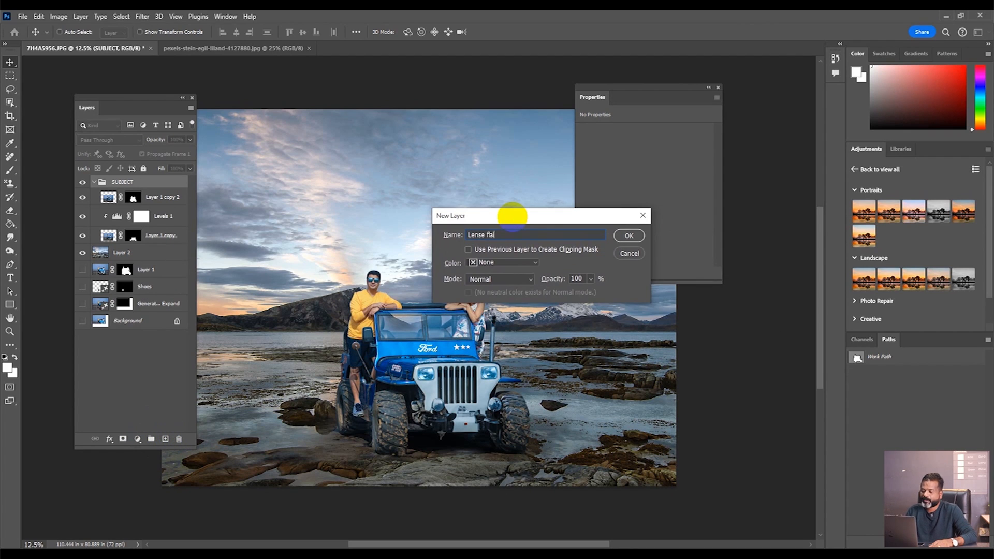
left_click(499, 280)
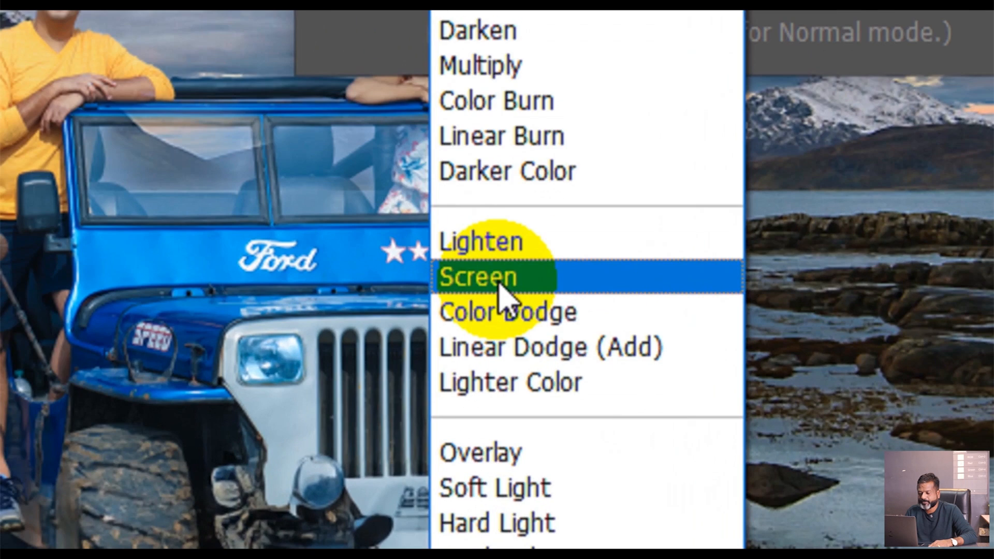
left_click(484, 354)
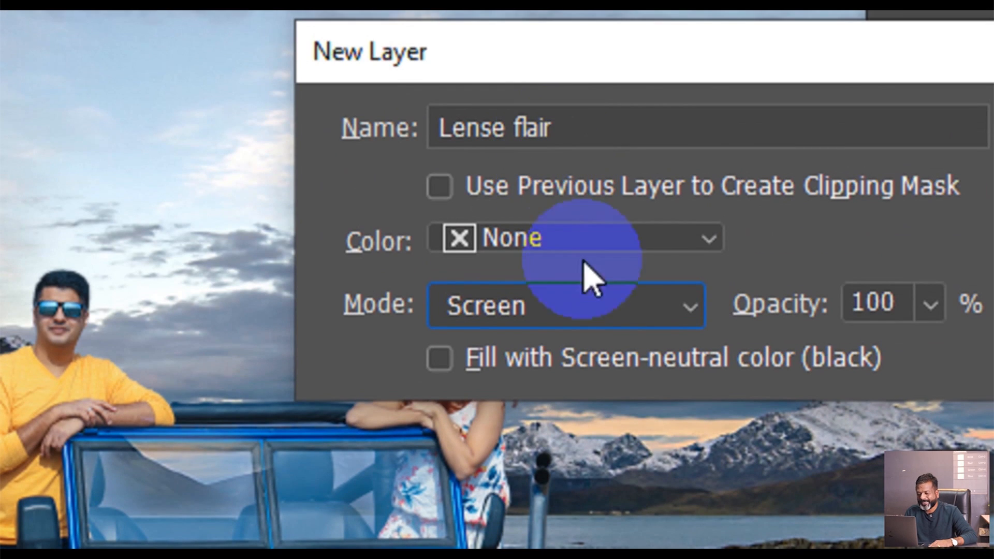
left_click(595, 361)
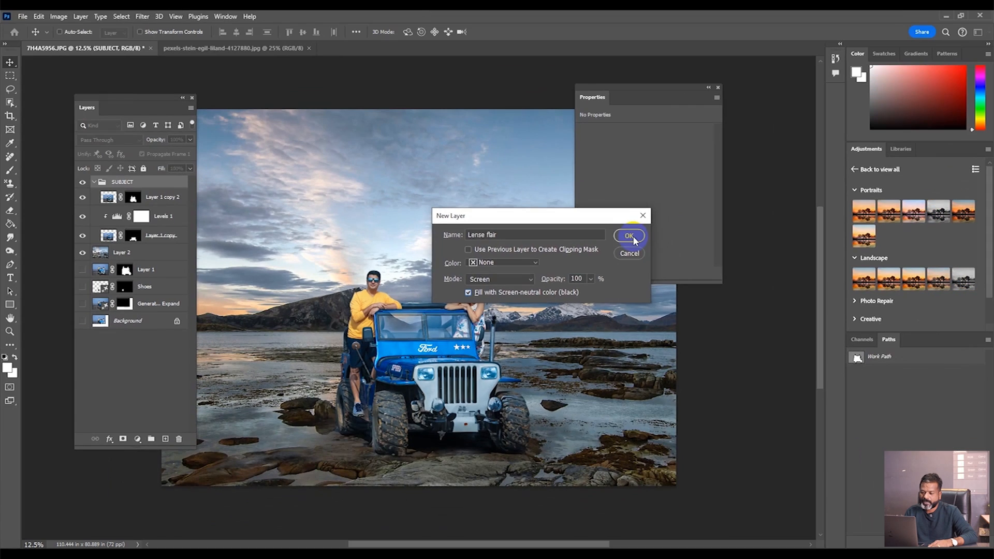
left_click(631, 237)
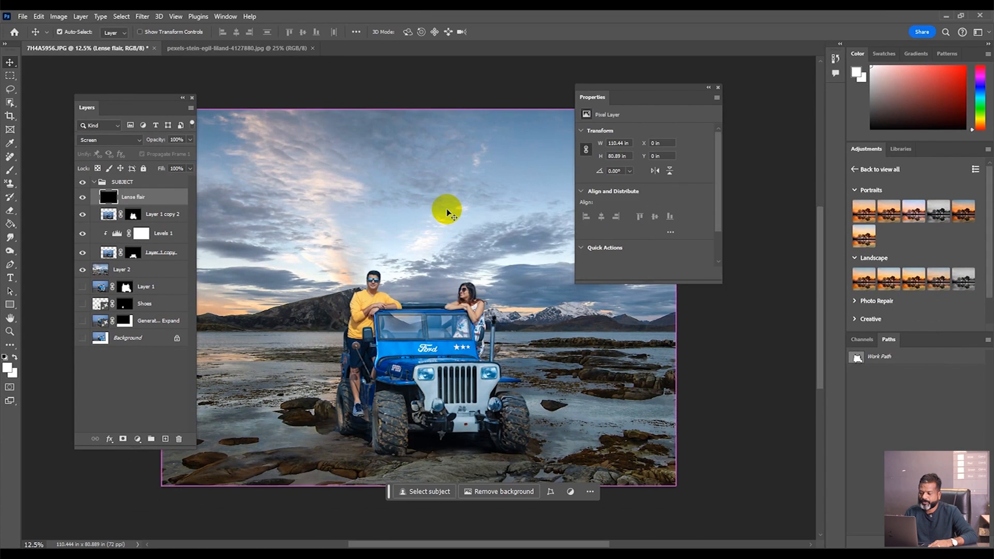
- Start the Lens Flare filter on the Lense flair layer, compare the lens types and choose 50-300mm Zoom
left_click(140, 16)
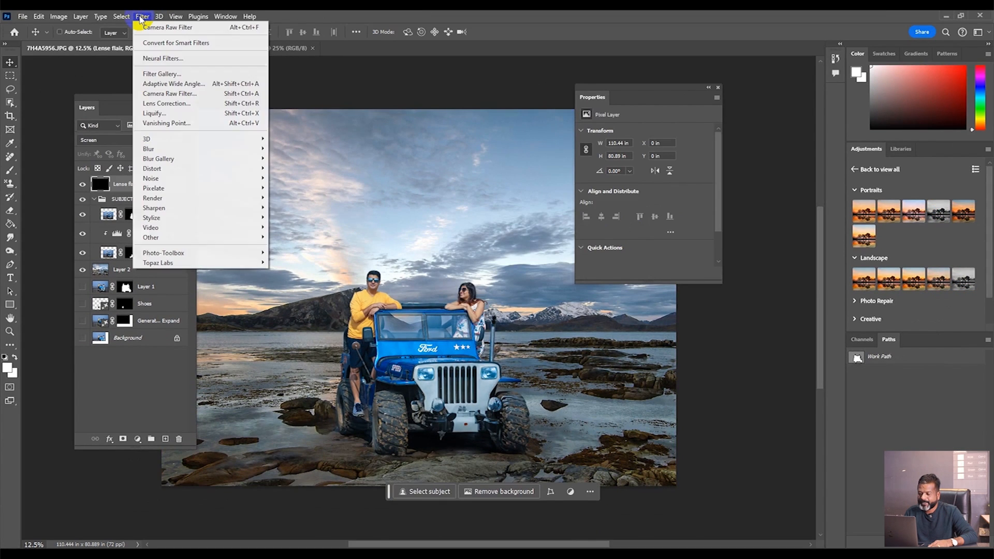
mouse_move(175, 198)
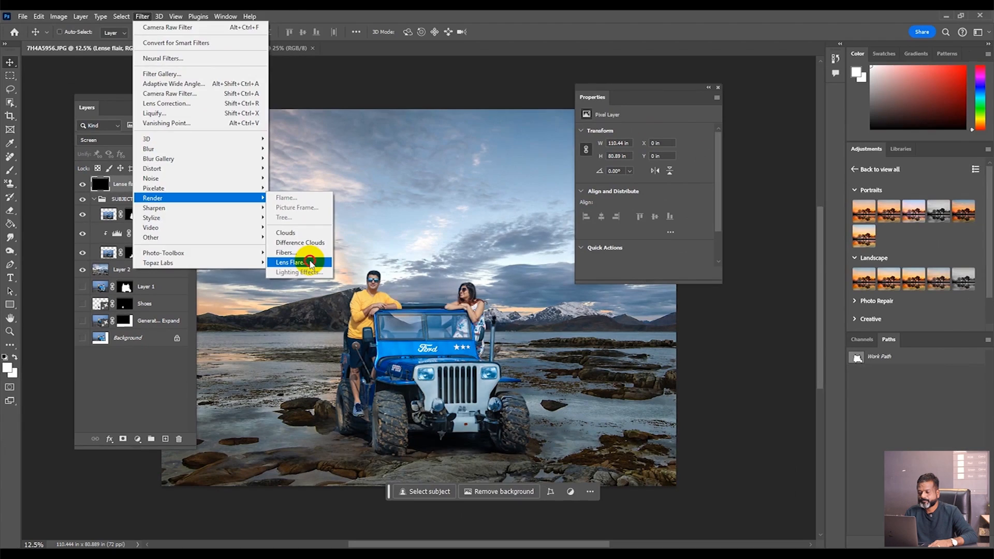
left_click(761, 492)
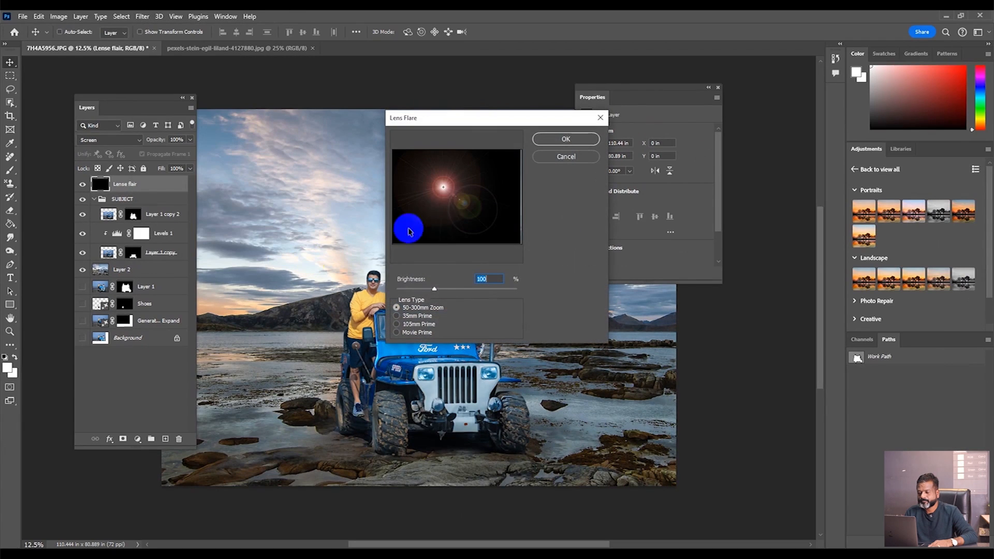
left_click(397, 315)
left_click(397, 324)
left_click(397, 332)
left_click(396, 307)
- Position the flare near the left edge of the preview, raise its brightness slightly, and apply the filter
left_click_drag(456, 197, 417, 176)
left_click_drag(435, 289, 443, 289)
mouse_move(417, 176)
left_mouse_down()
mouse_move(408, 168)
mouse_move(410, 189)
left_mouse_up()
key("Return")
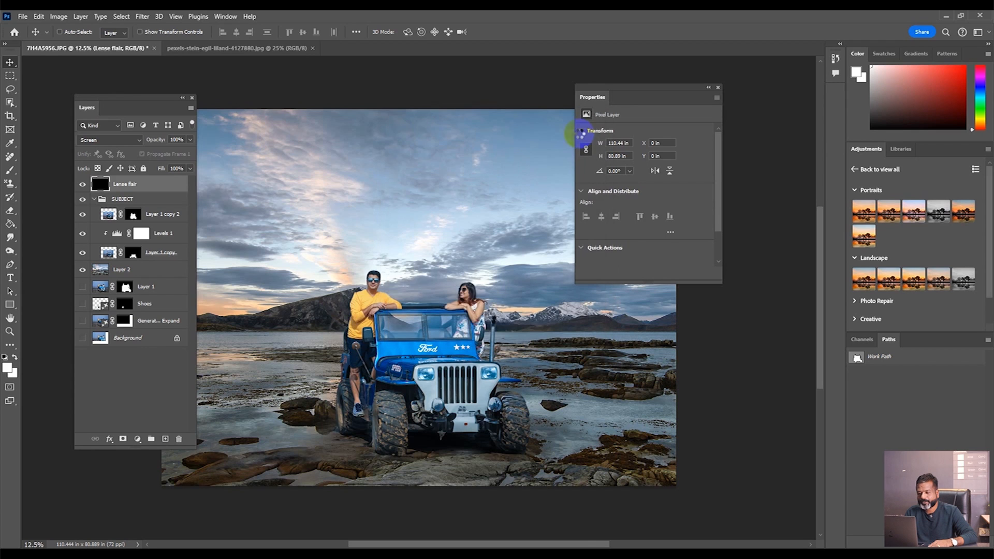
- Apply the Lens Flare filter to the Lense flair layer again and hide the result with a black layer mask
key("Tab")
left_click_drag(277, 248, 307, 246)
left_click(142, 16)
mouse_move(195, 147)
left_click(288, 191)
left_click(760, 149)
key("Tab")
left_click(122, 439, "alt")
- Raise the brush flow to 100% and paint white on the Lense flair mask over the left horizon to reveal the sun glow
key("b")
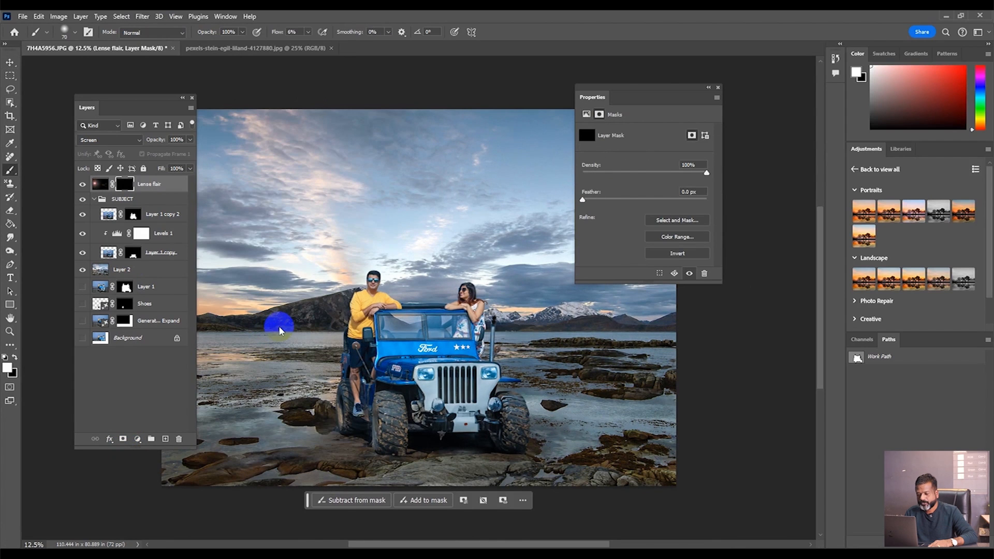
key("Tab")
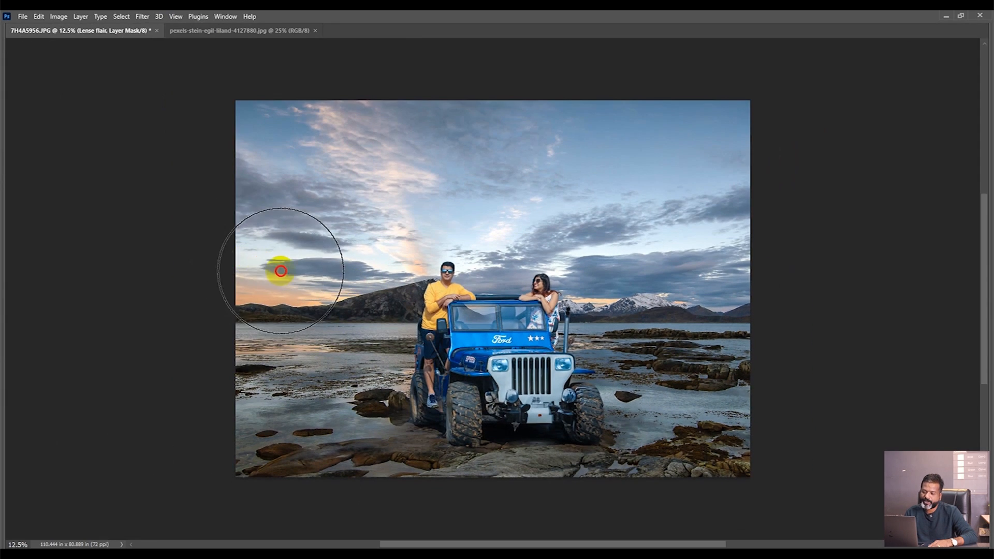
key("Tab")
left_click_drag(309, 45, 362, 46)
mouse_move(235, 259)
left_mouse_down()
mouse_move(238, 292)
mouse_move(316, 303)
mouse_move(275, 285)
mouse_move(249, 291)
mouse_move(264, 287)
left_mouse_up()
left_click(10, 63)
key("Tab")
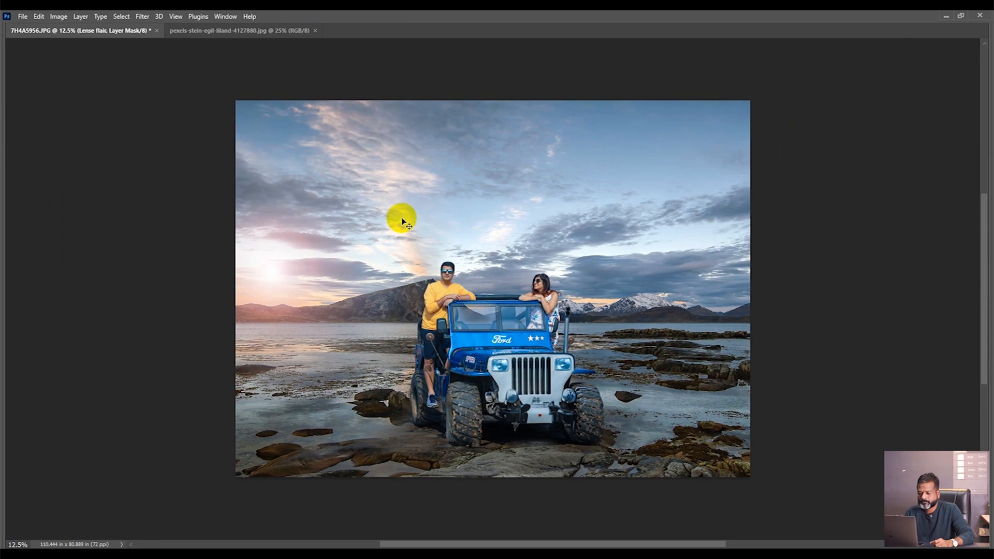
key("Tab")
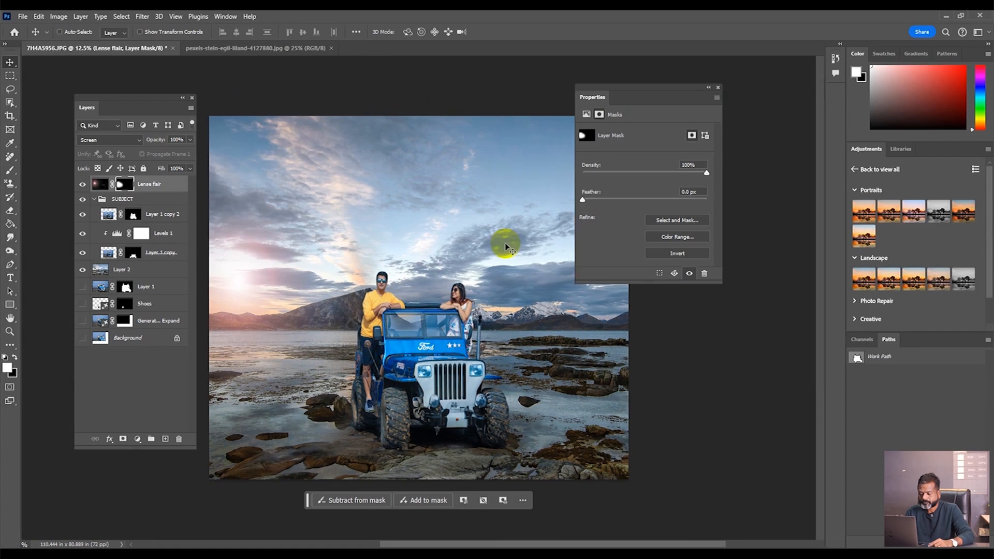
- Shift the hue of the Lense flair layer's pixels to +34 with Hue/Saturation for a warmer yellow glow
left_click(99, 184)
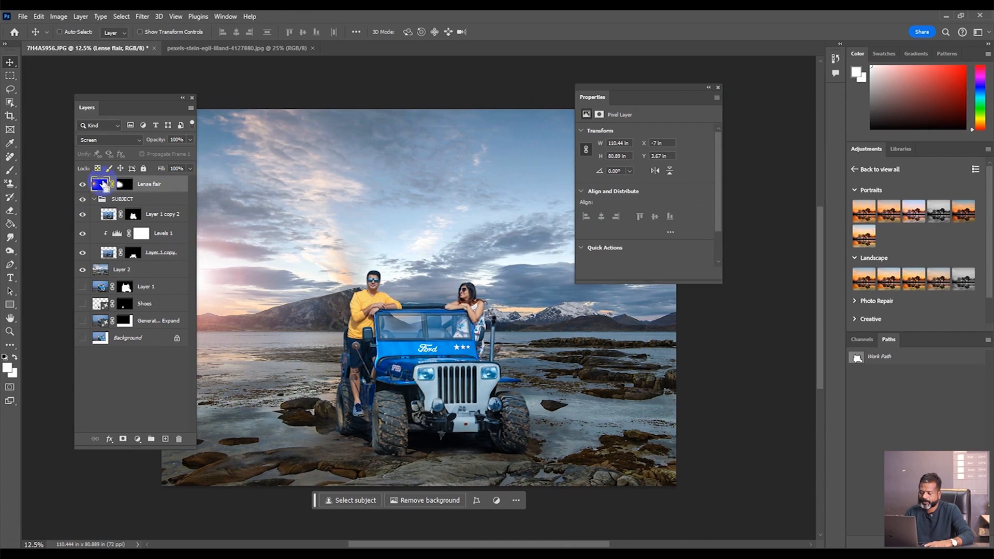
key("ctrl+u")
left_click_drag(741, 137, 759, 139)
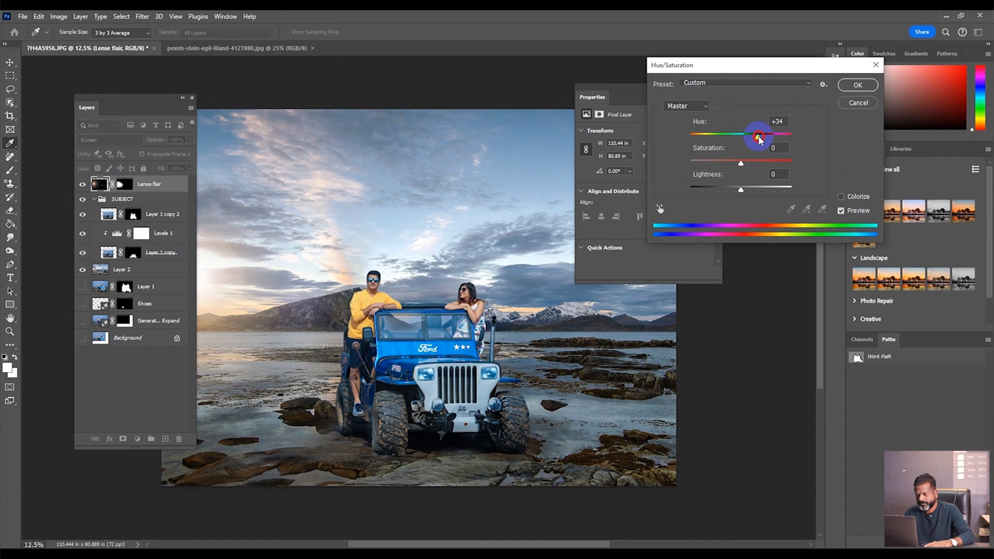
left_click(845, 91)
key("Tab")
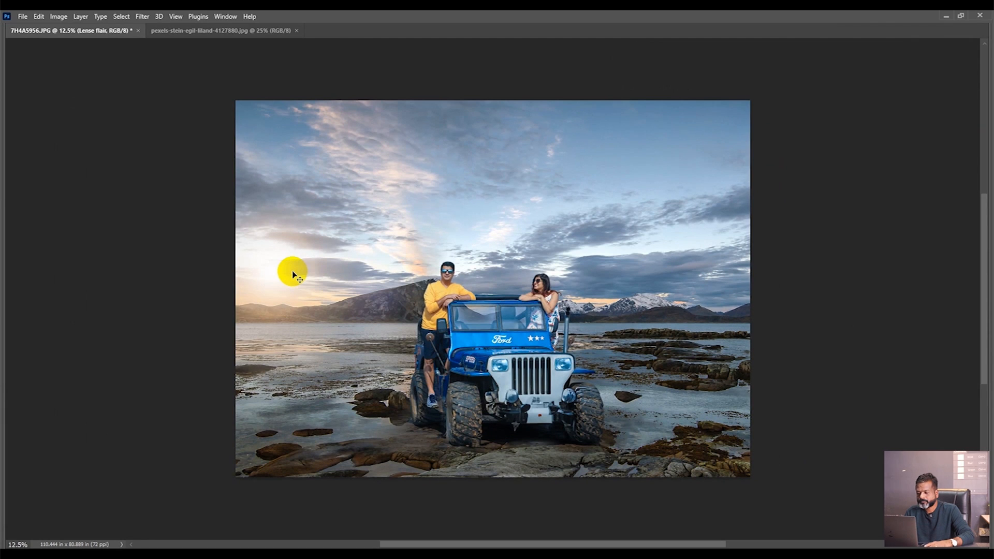
key("Tab")
- Convert the landscape layer, Layer 2, to a smart object
left_click(144, 270)
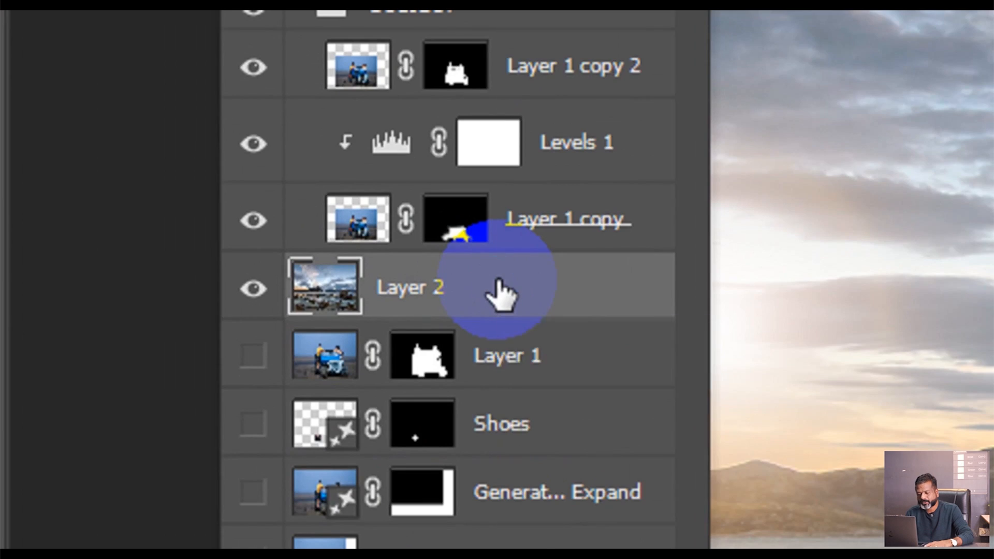
right_click(144, 270)
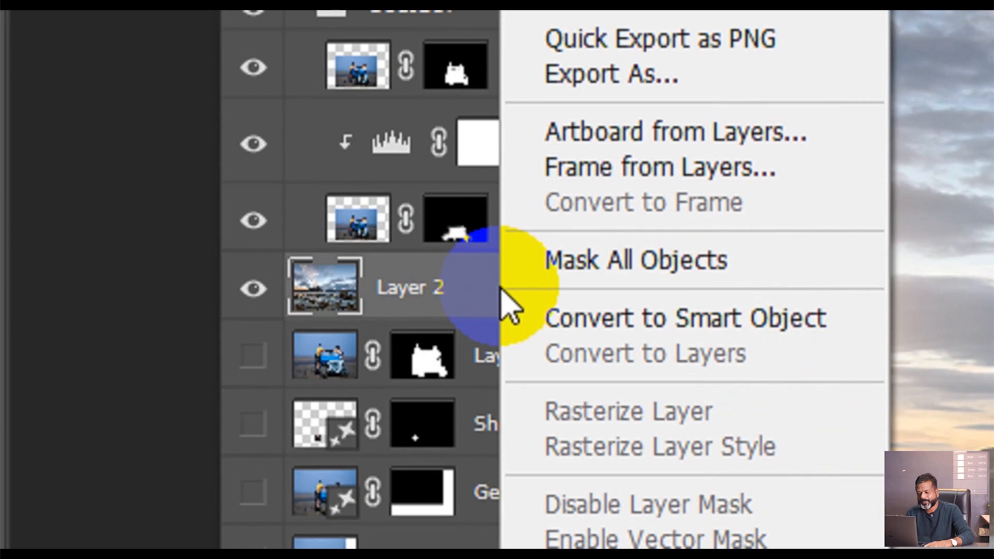
left_click(620, 317)
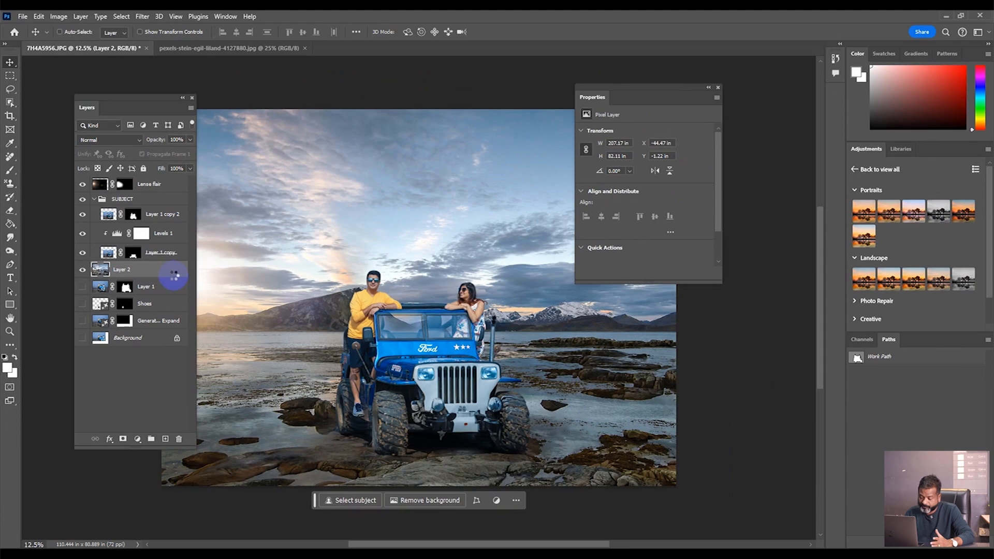
- Apply a Field Blur of about 16 px to the Layer 2 landscape as a smart filter
left_click(142, 16)
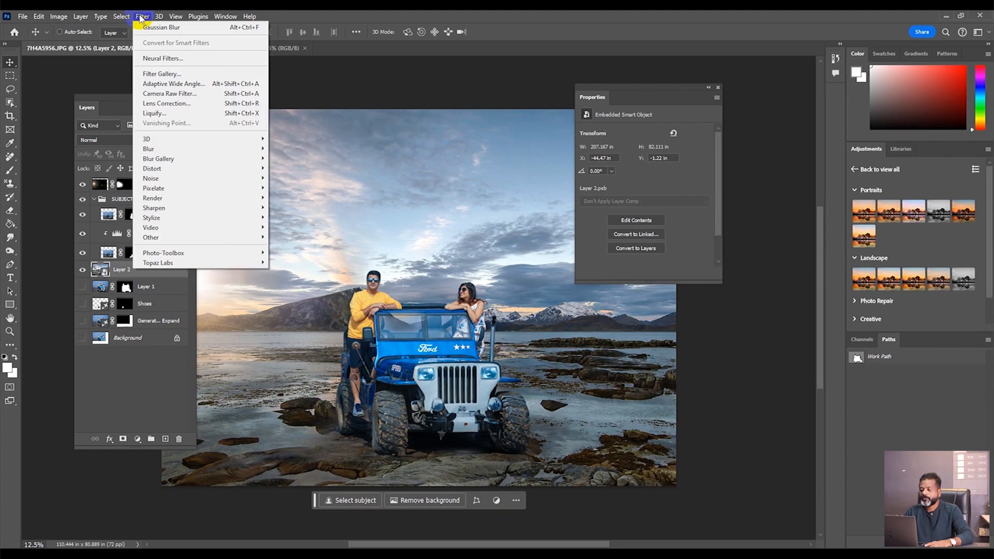
mouse_move(176, 158)
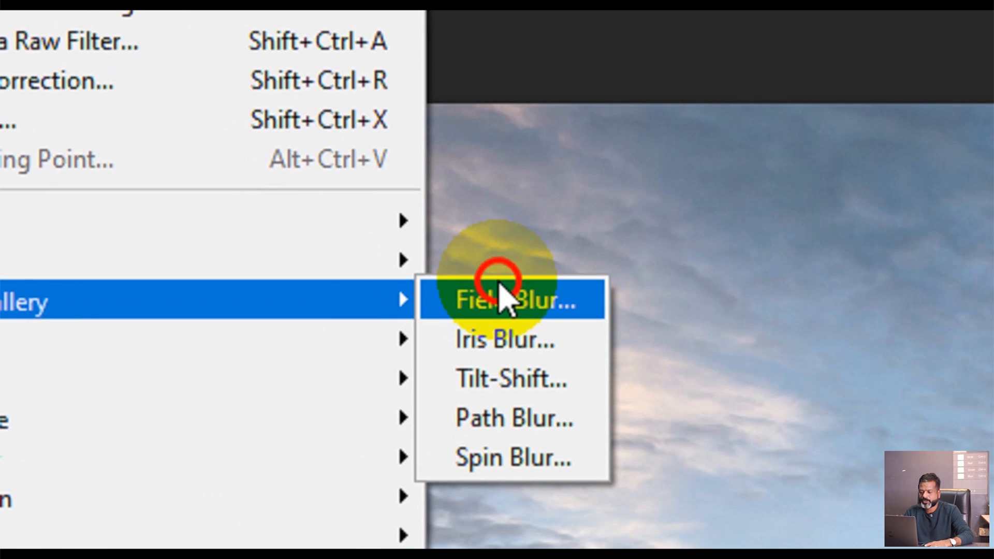
left_click(500, 297)
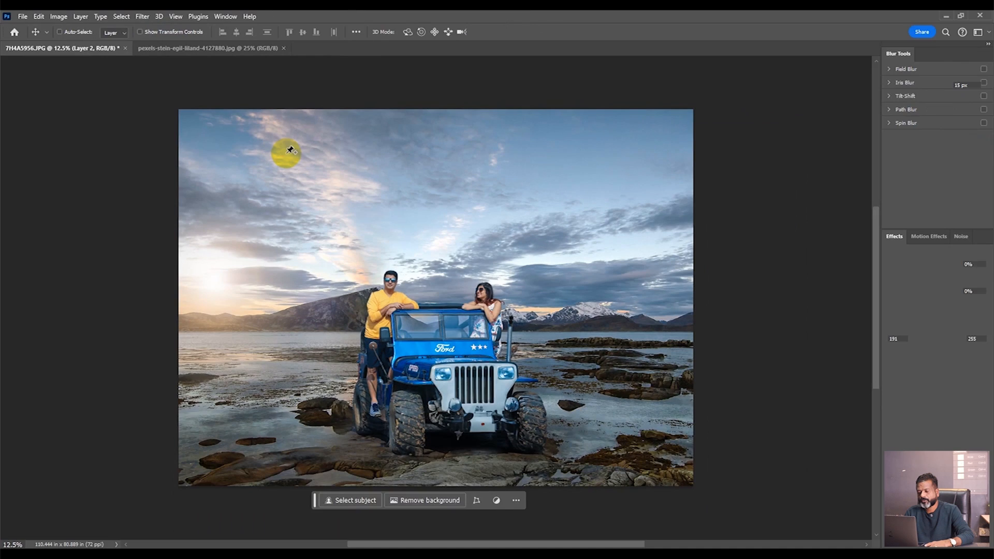
left_click_drag(443, 309, 437, 310)
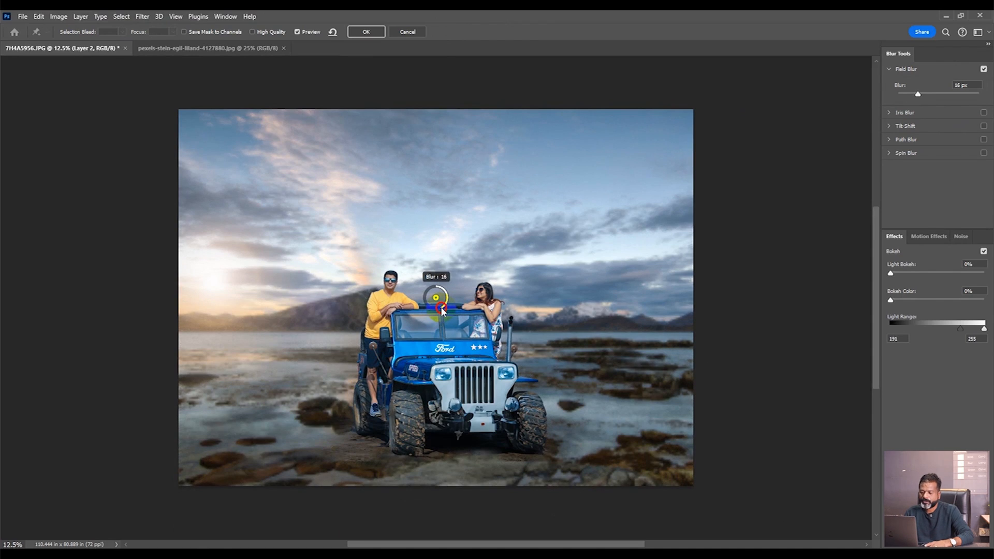
left_click(366, 31)
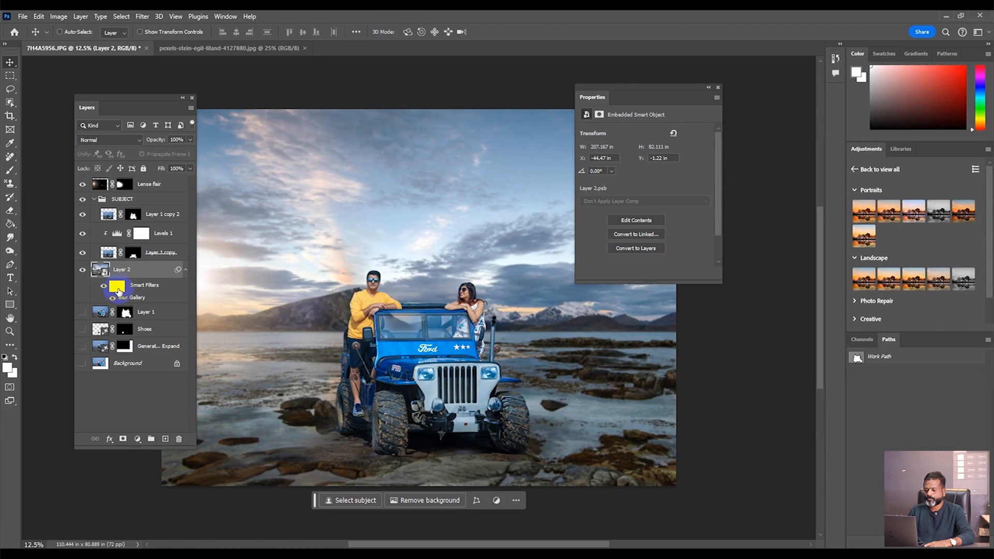
- Paint black on Layer 2's smart filter mask across the foreground rocks to restore sharpness around the jeep
left_click(118, 291)
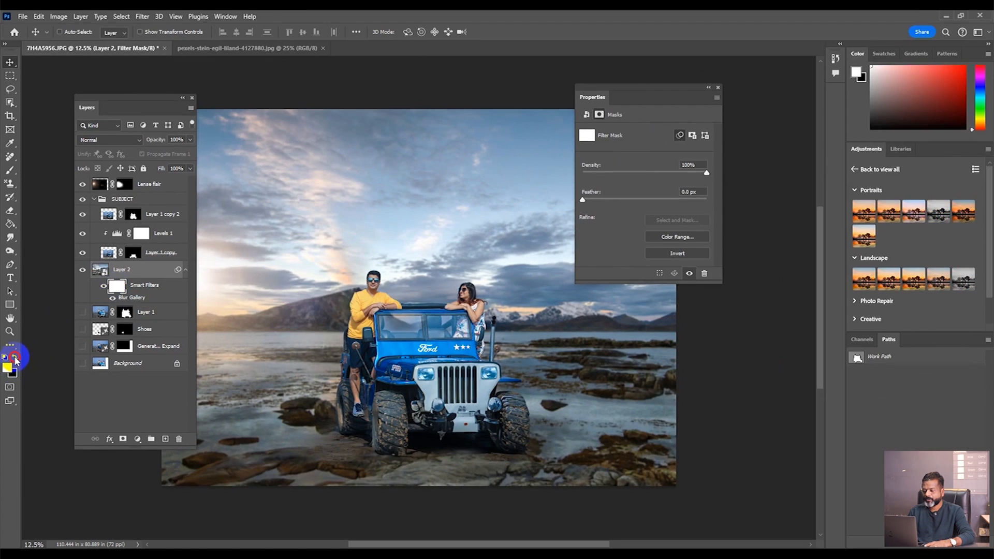
left_click(15, 358)
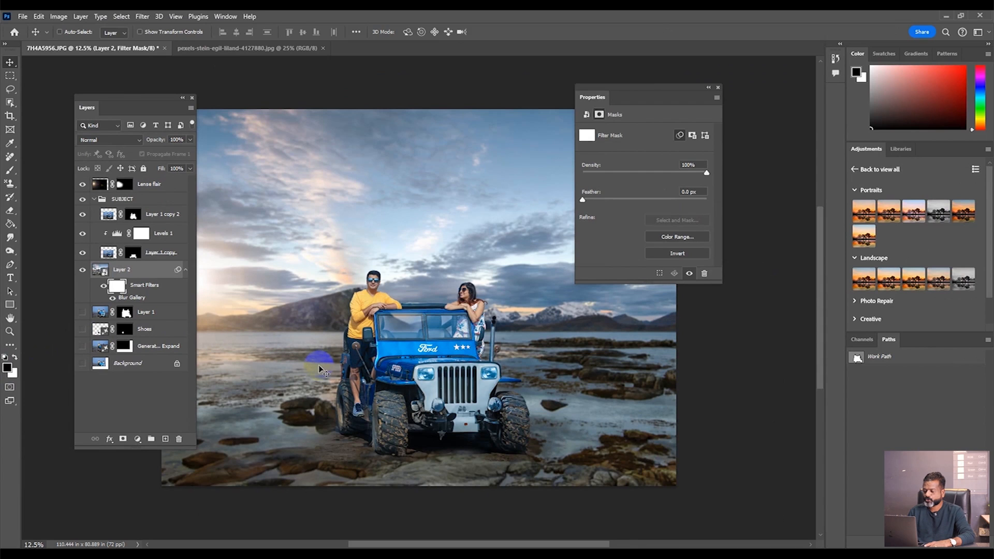
key("b")
right_click(11, 170)
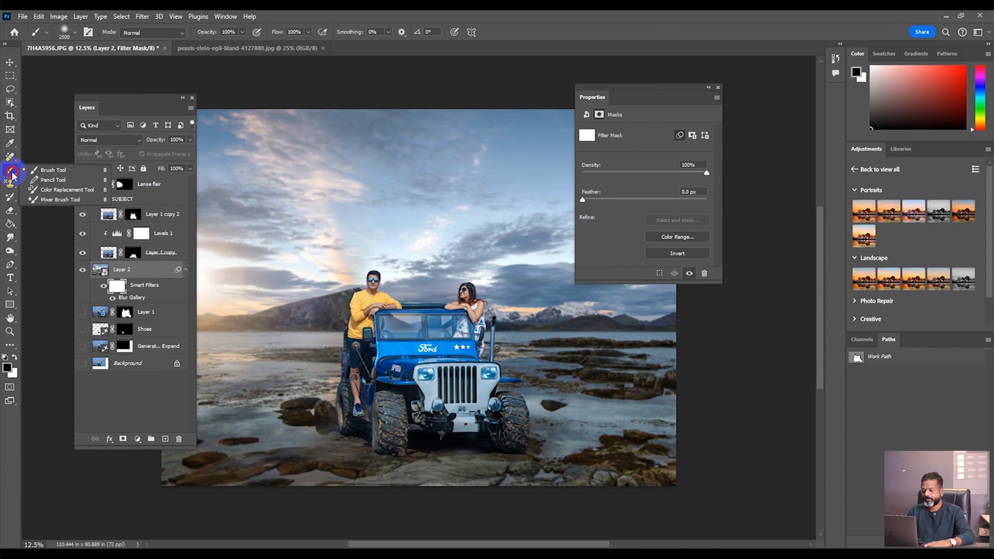
left_click(38, 171)
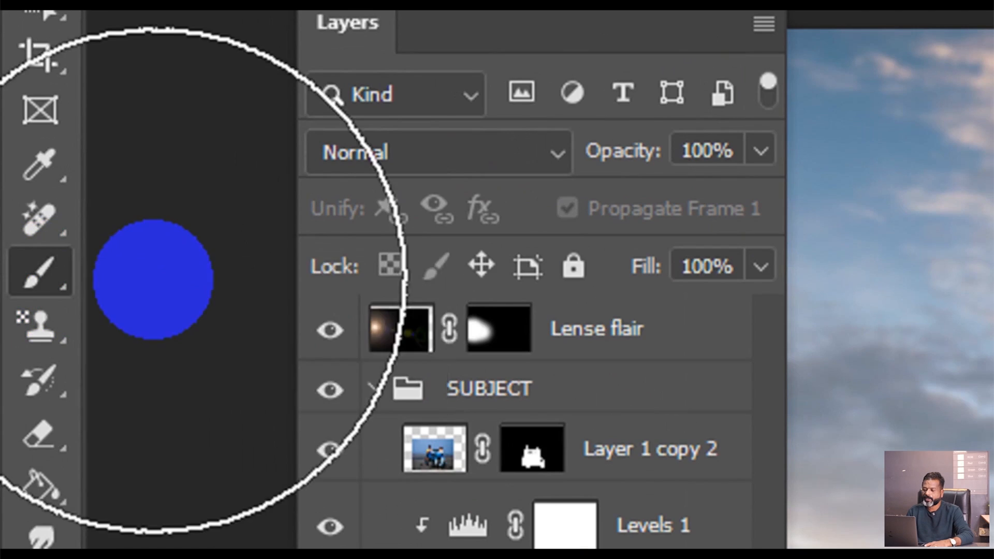
mouse_move(248, 479)
left_mouse_down()
mouse_move(499, 480)
mouse_move(543, 470)
mouse_move(229, 445)
mouse_move(679, 463)
left_mouse_up()
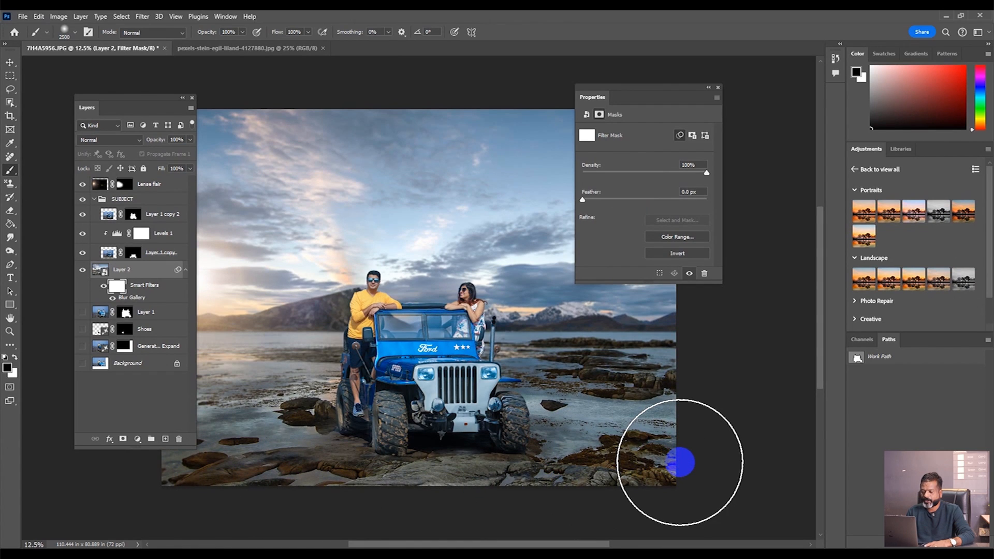
mouse_move(680, 462)
left_mouse_down()
mouse_move(384, 474)
mouse_move(233, 467)
mouse_move(630, 497)
mouse_move(209, 481)
mouse_move(221, 459)
mouse_move(664, 473)
mouse_move(11, 62)
left_mouse_up()
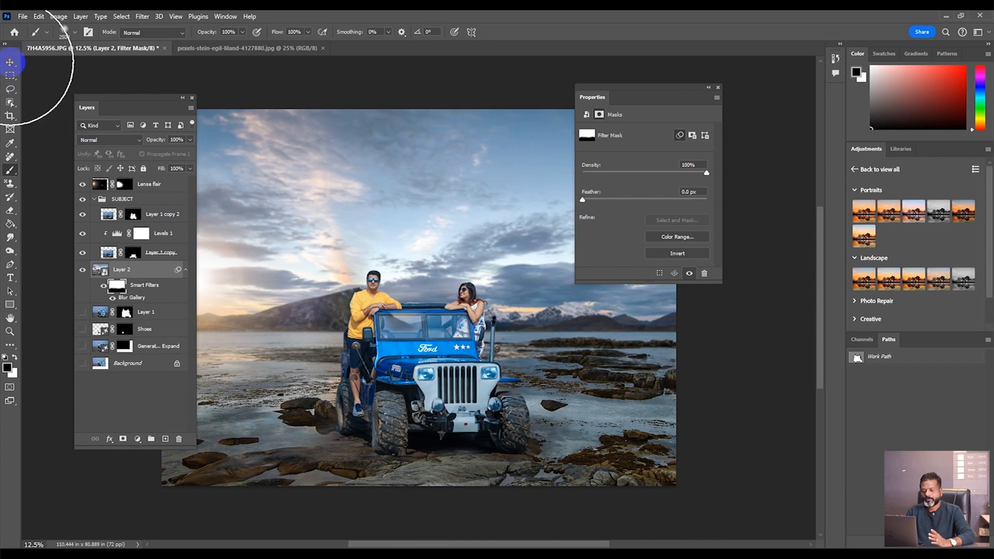
key("Tab")
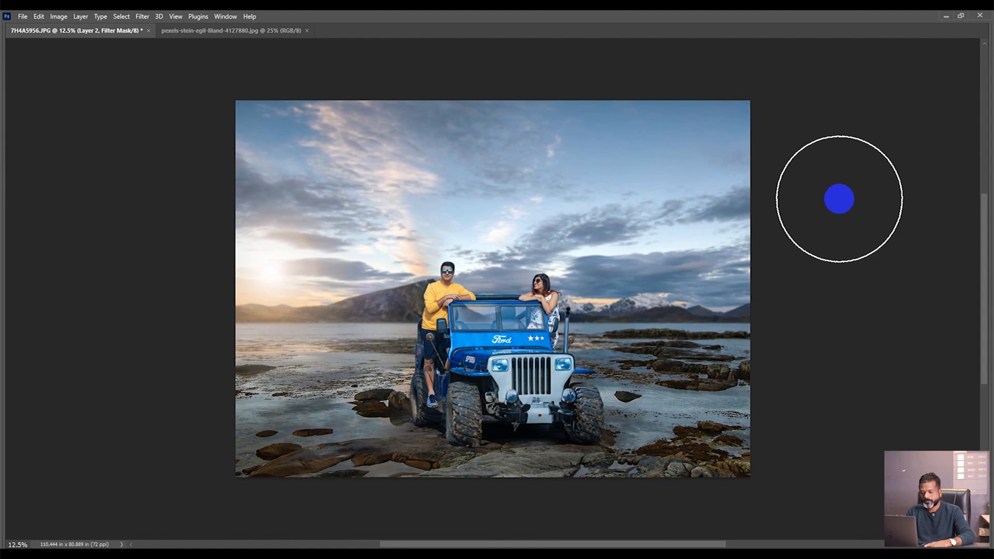
key("Tab")
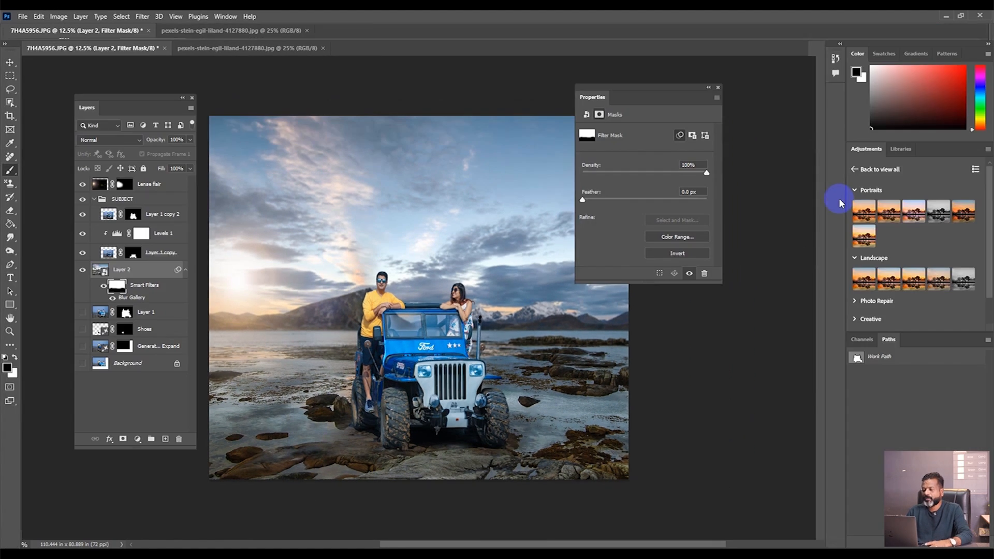
- Add a Color Lookup adjustment above the Lense flair layer and load the FallColors.look 3D LUT
left_click(150, 184)
left_click(137, 439)
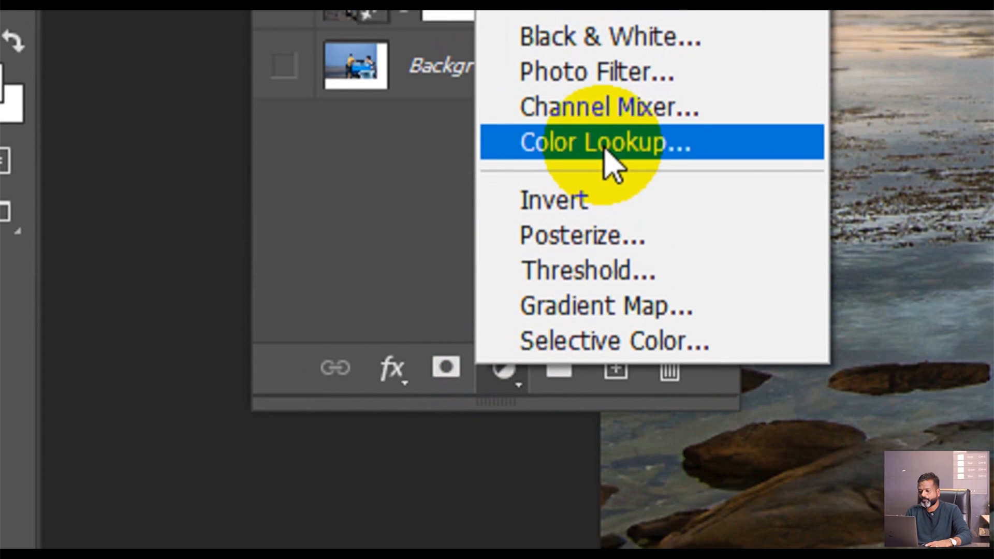
left_click(603, 54)
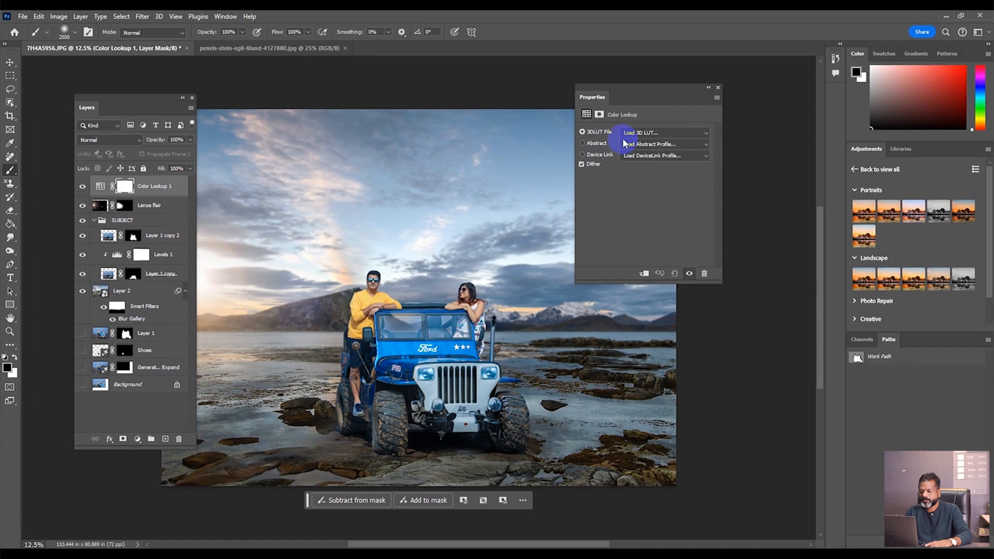
left_click(650, 133)
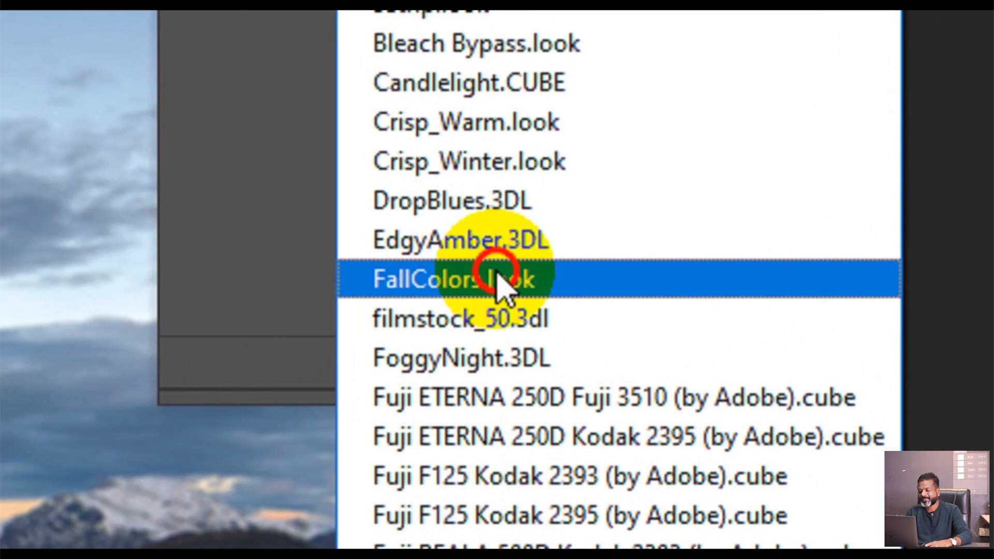
left_click(496, 273)
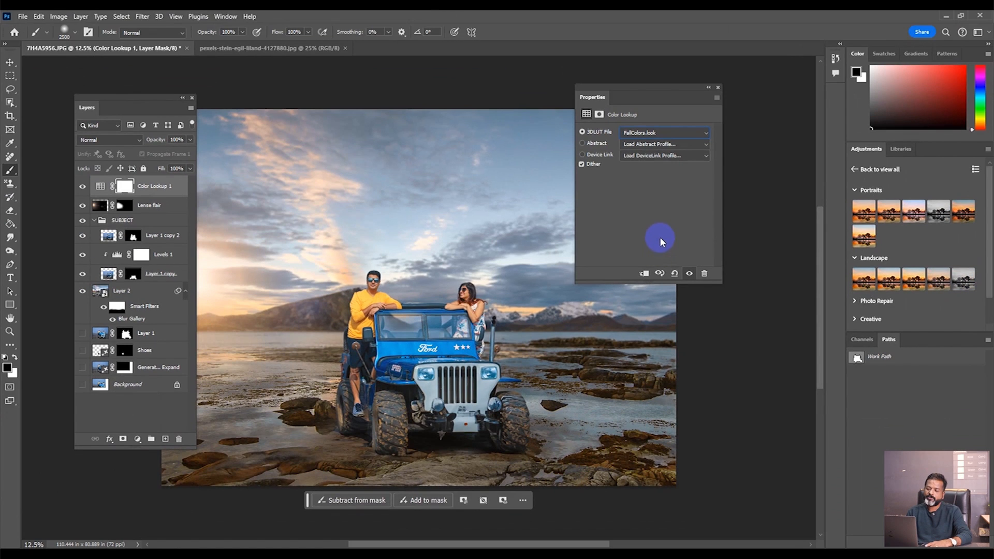
- Reset the Essentials workspace to its default panel arrangement
left_click(225, 16)
mouse_move(236, 37)
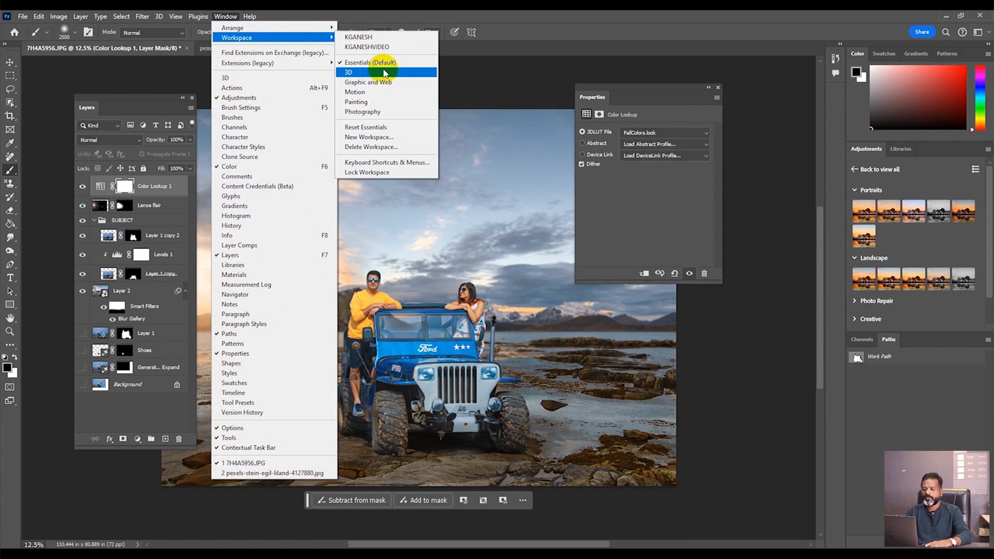
left_click(378, 127)
- Check the couple's faces up close and stamp all visible layers into a new layer above Color Lookup 1
key("z")
left_click(366, 255)
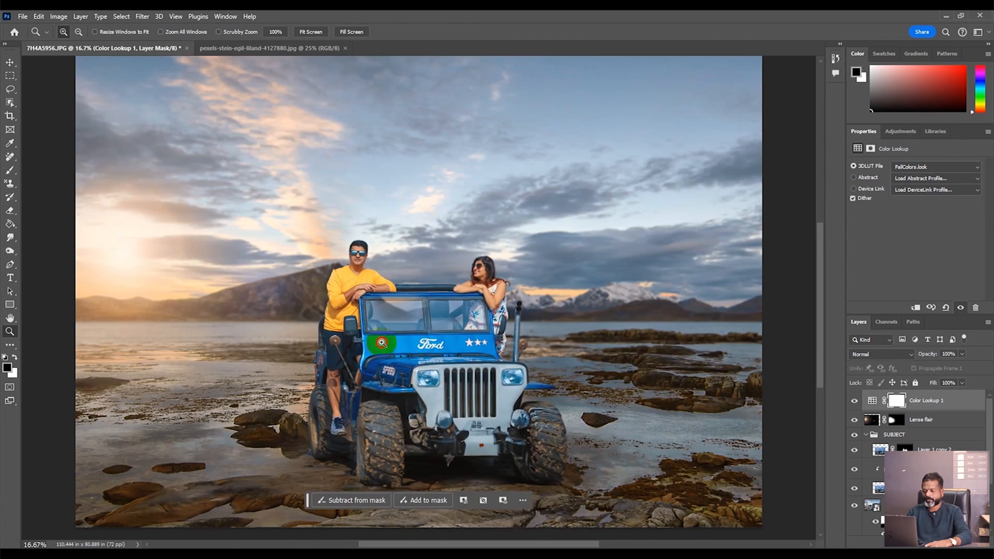
left_click(366, 255)
left_click(594, 222)
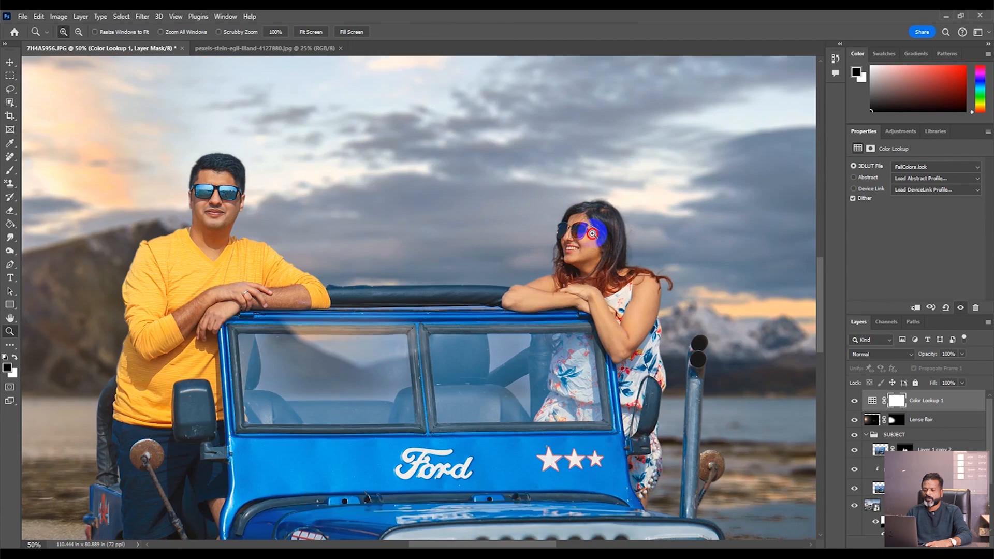
left_click(583, 228)
left_click(544, 233)
key("b")
left_click_drag(501, 241, 409, 241)
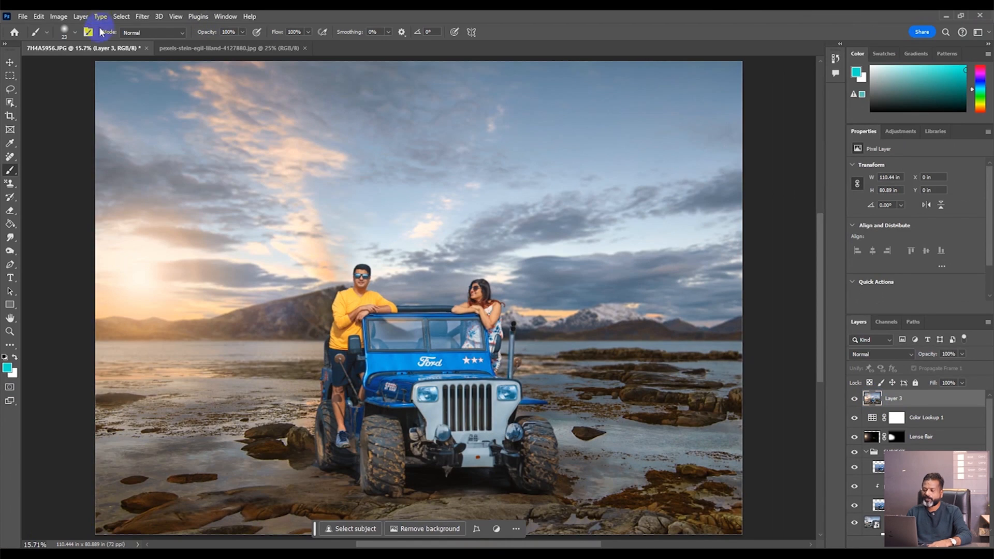
- Start the Camera Raw Filter on Layer 3, set Texture to +14 and Clarity to +15, and raise Dehaze slightly
left_click(142, 16)
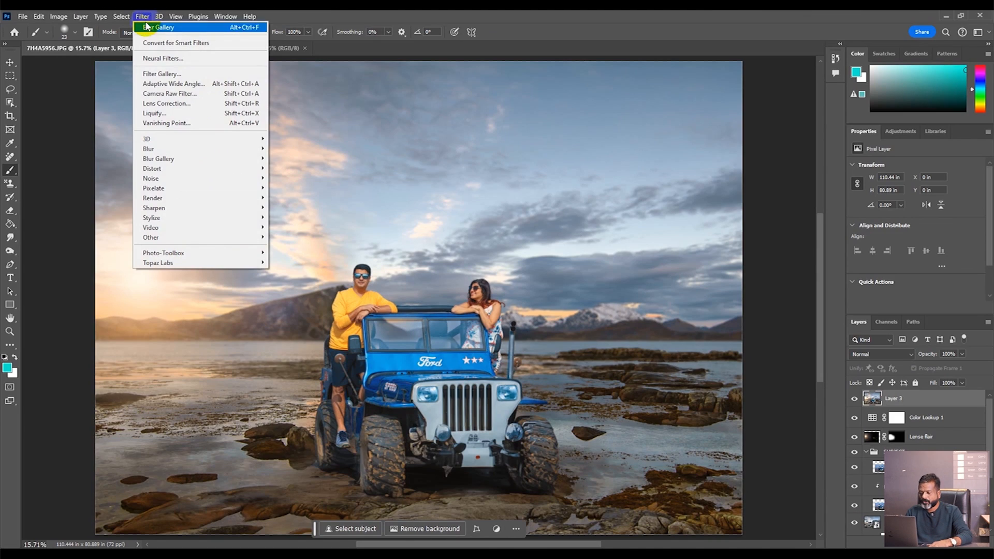
left_click(174, 94)
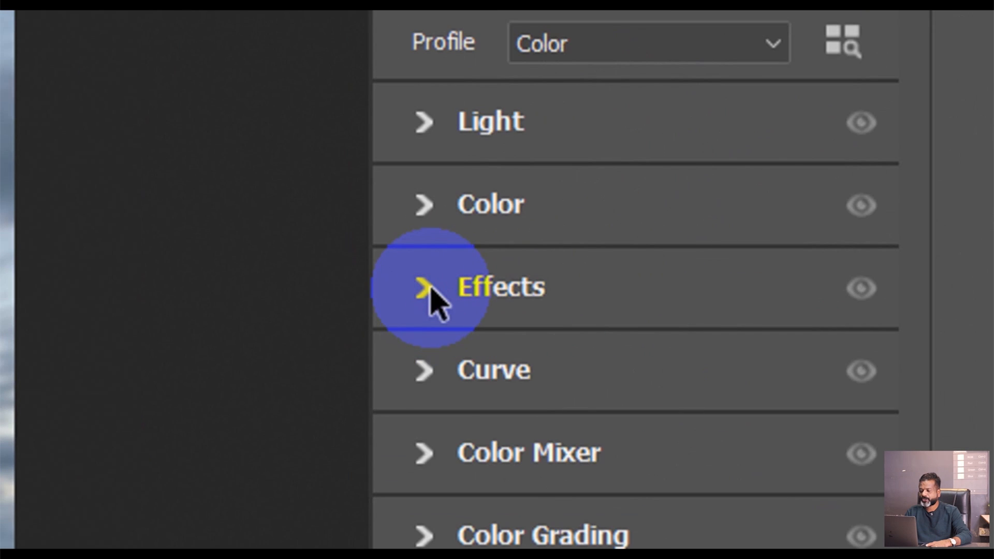
left_click(847, 201)
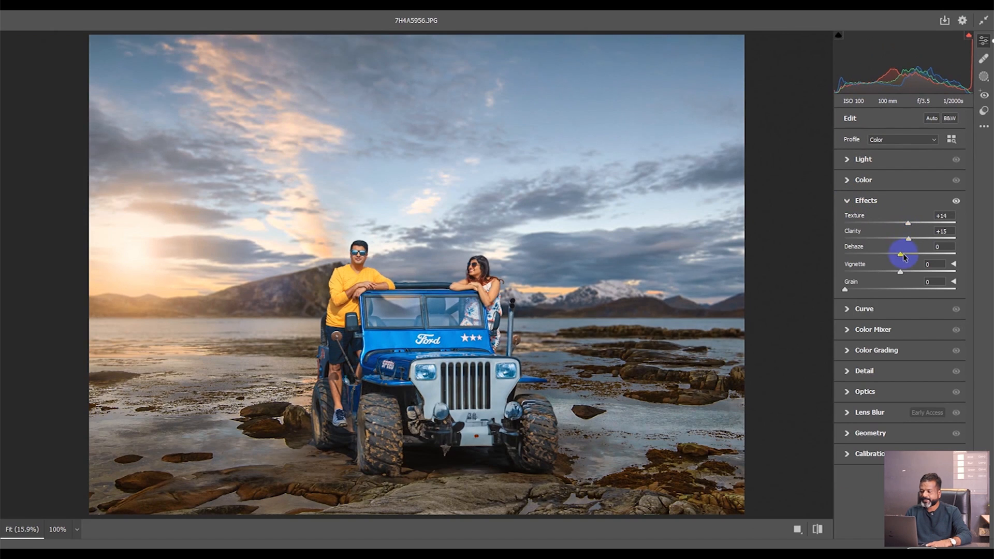
left_click_drag(902, 255, 904, 255)
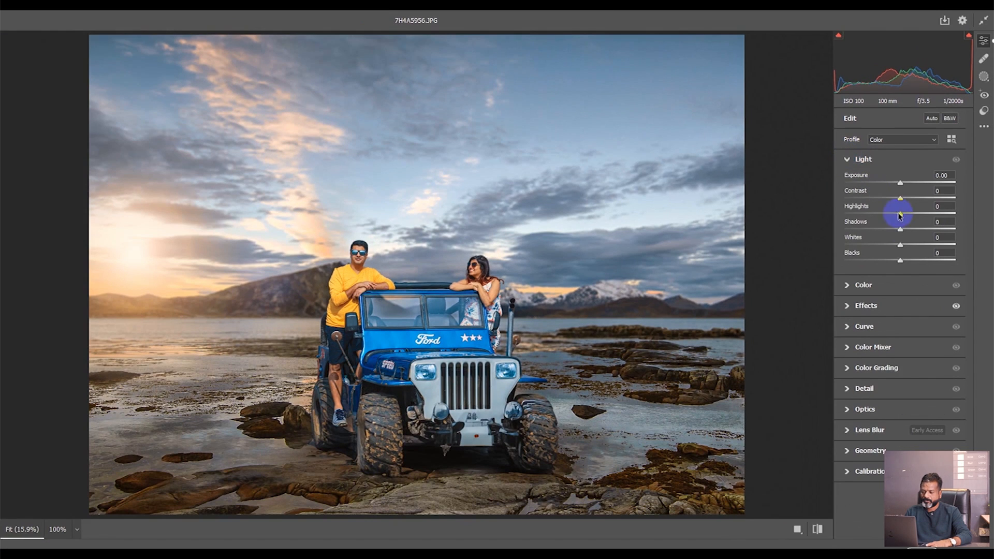
- Set Shadows to +43, Highlights to -12 and Contrast to -6 in Camera Raw, and add a -11 vignette
left_click_drag(901, 228, 924, 228)
mouse_move(900, 213)
left_mouse_down()
mouse_move(887, 211)
mouse_move(896, 199)
left_mouse_up()
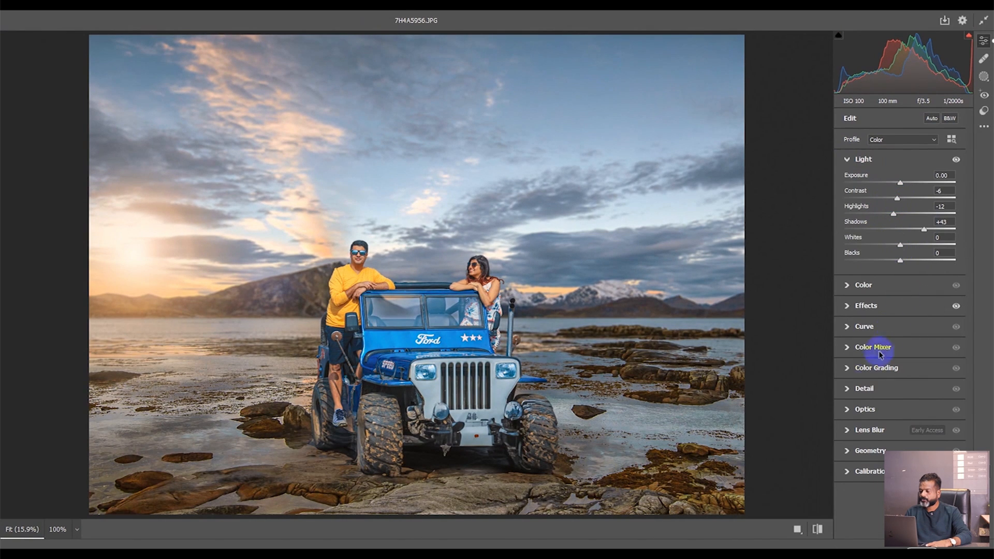
left_click(847, 306)
left_click_drag(899, 271, 894, 271)
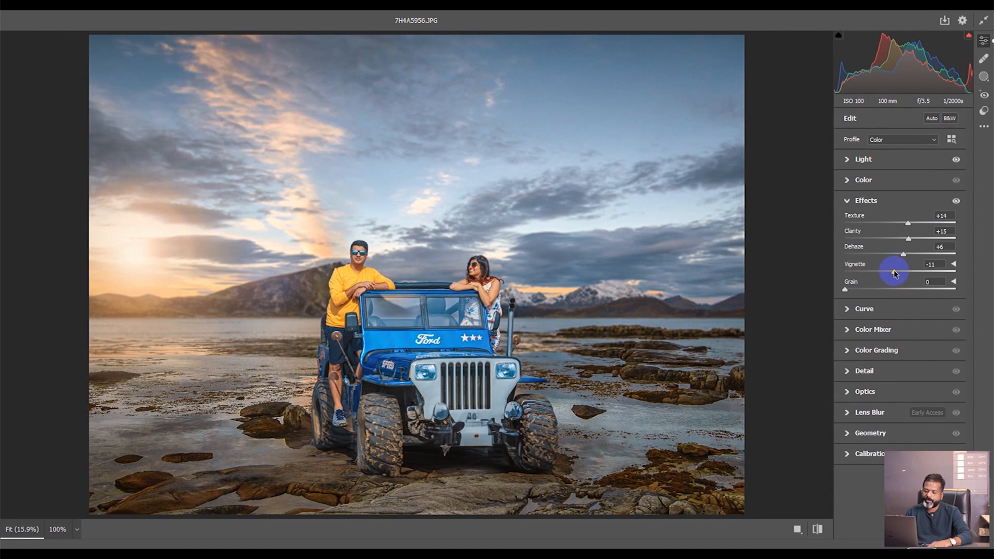
- Apply the CN18 preset from the Style: Cinematic II group and reduce its amount to 83
left_click(983, 111)
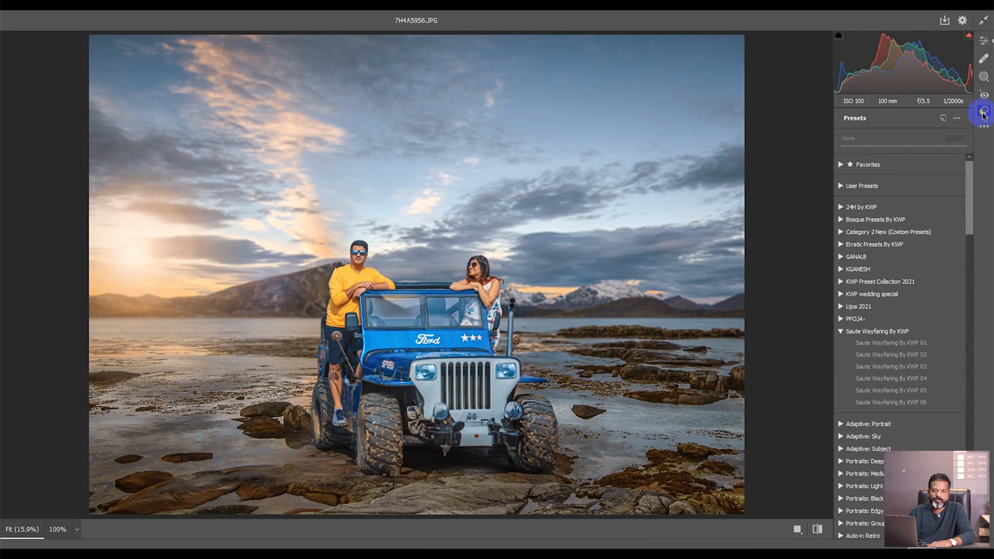
left_click(840, 331)
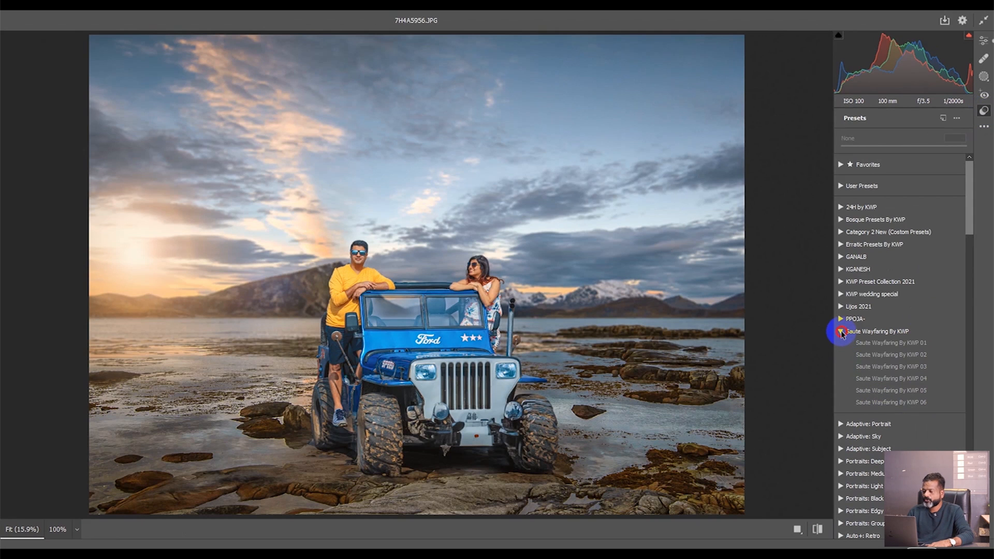
left_click_drag(969, 228, 963, 315)
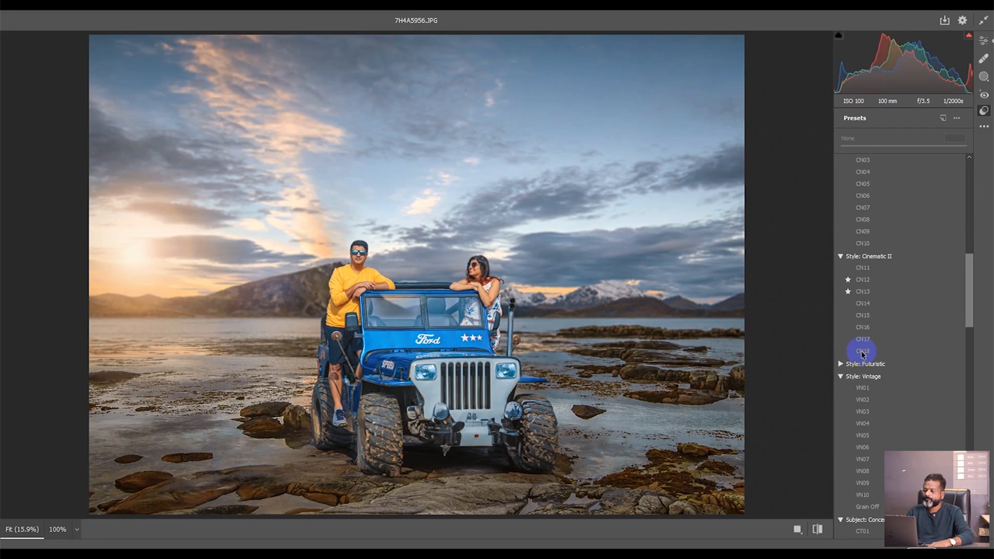
left_click(861, 353)
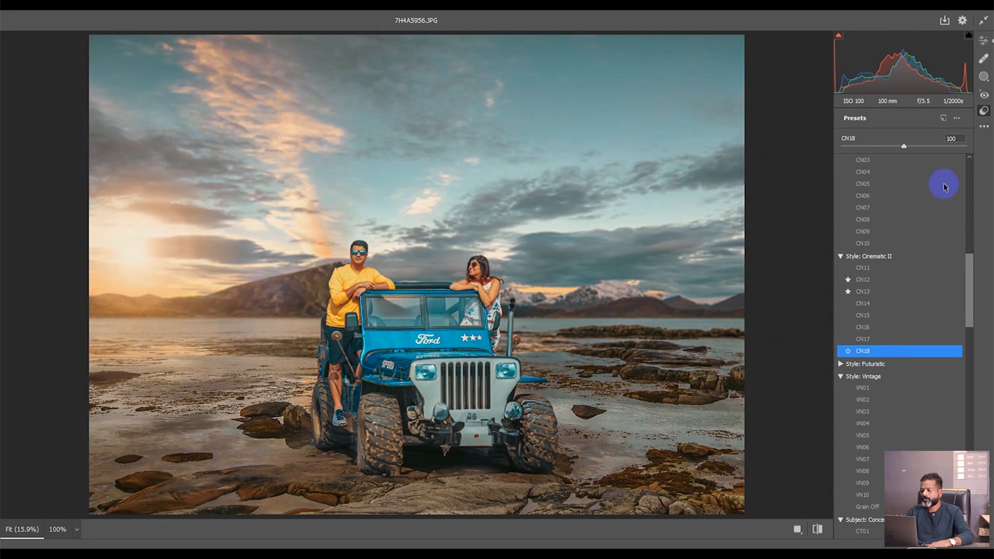
left_click_drag(903, 148, 892, 148)
- Compare the before and after views of the grade and apply the Camera Raw filter to Layer 3
key("q")
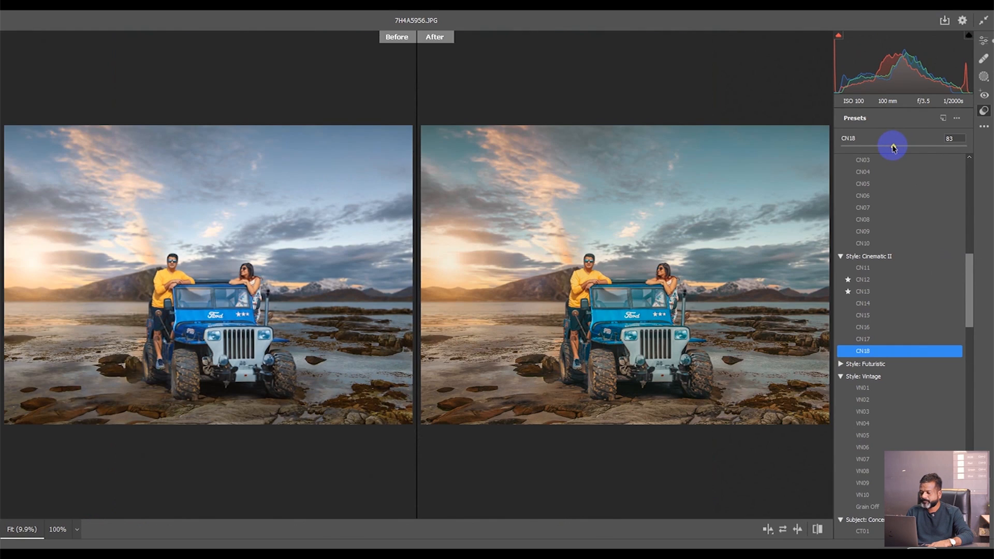
key("q")
key("q")
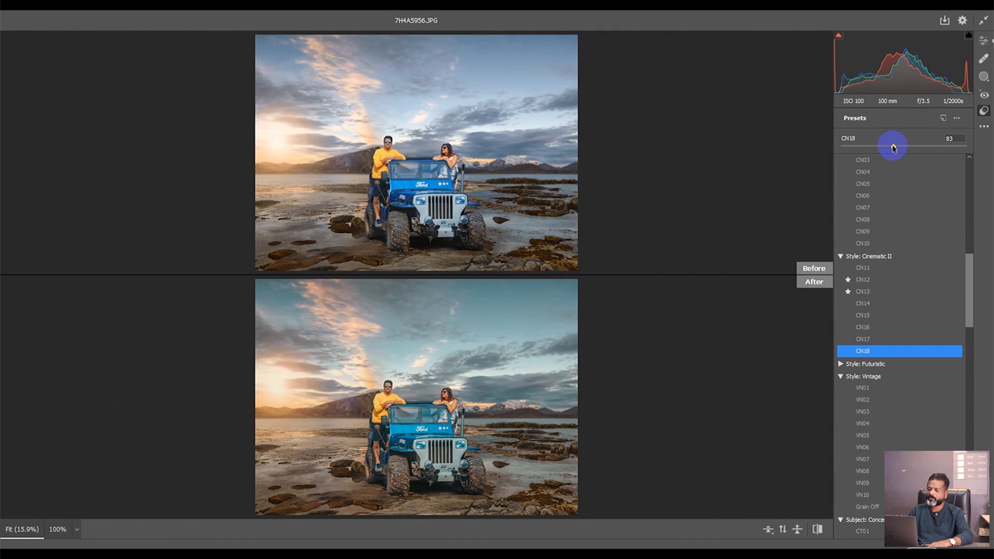
key("q")
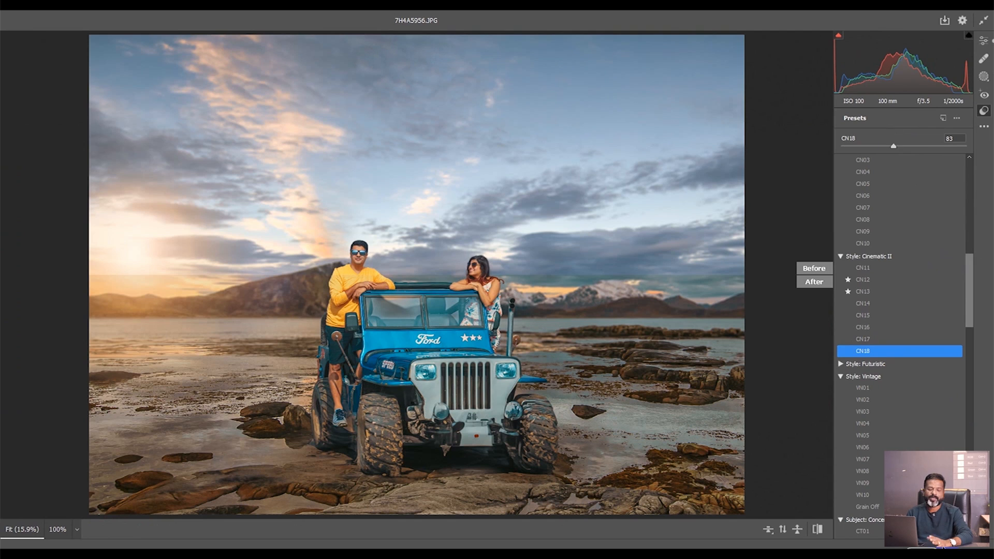
left_click(954, 544)
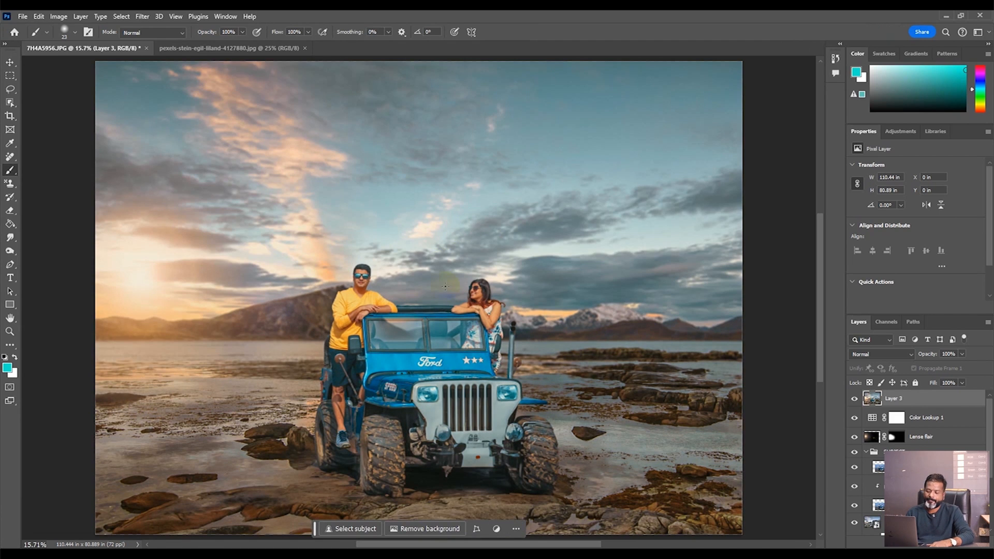
- Open the Liquify filter on Layer 3 and dismiss its hardware acceleration notice
key("z")
left_click(376, 296)
left_click(377, 296)
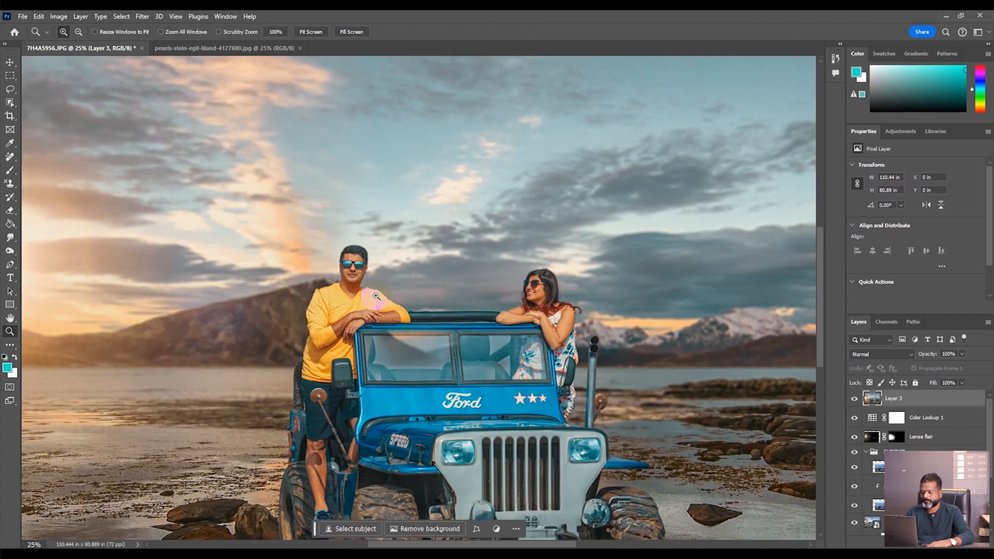
left_click(376, 296)
key("b")
left_click_drag(412, 299, 374, 233)
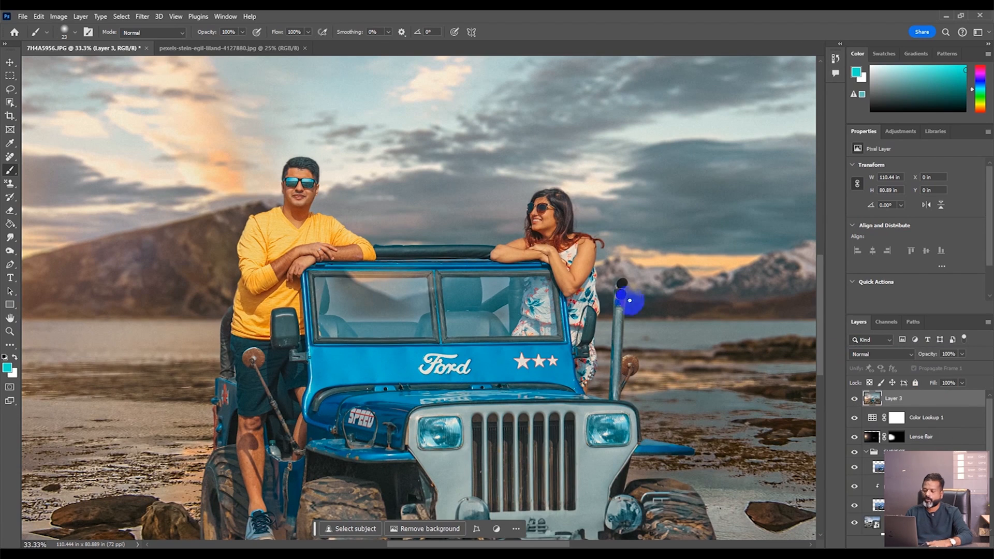
left_click(142, 16)
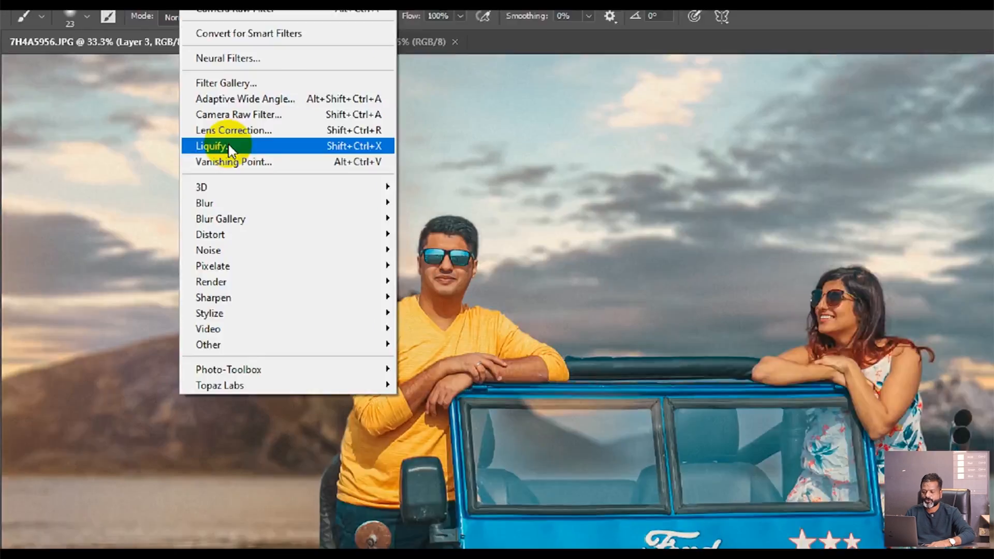
left_click(163, 114)
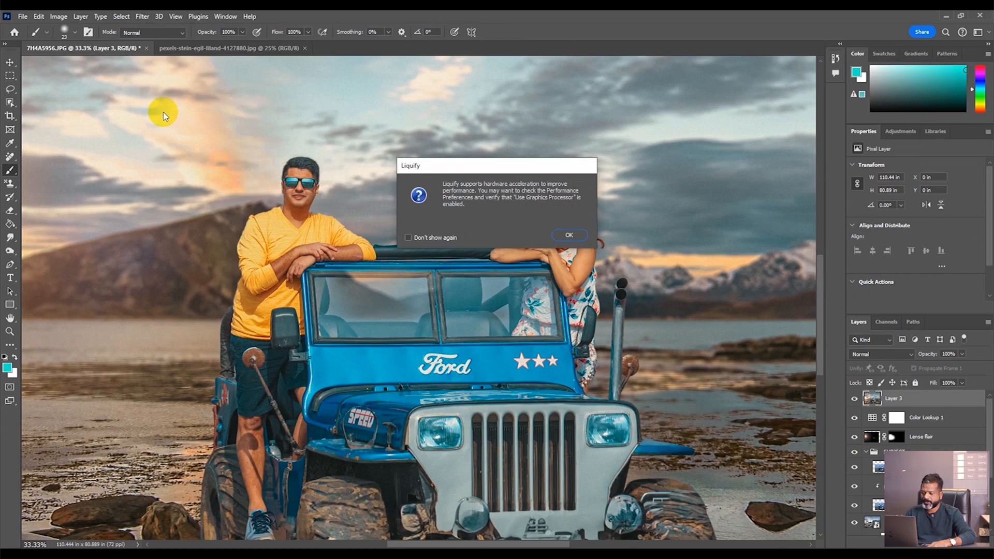
left_click(565, 237)
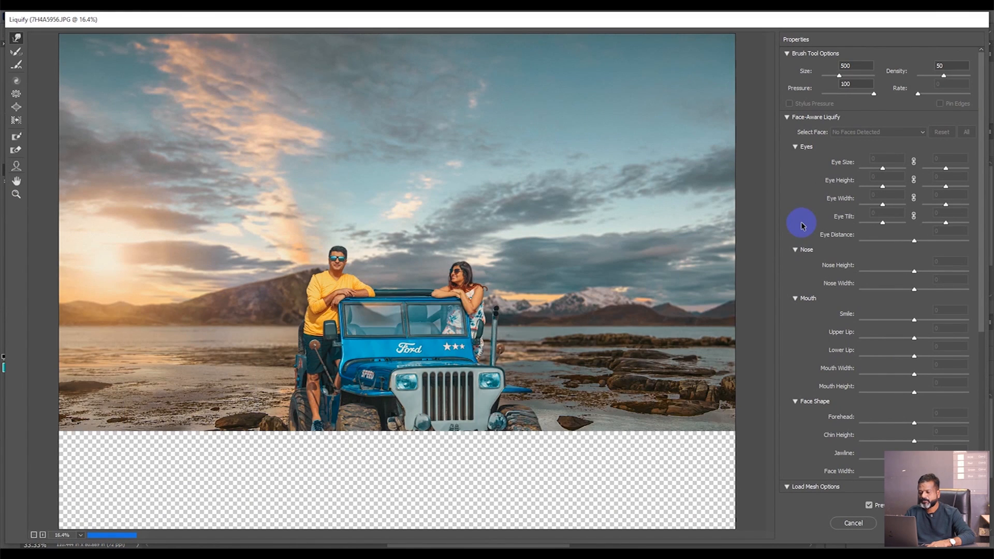
- Reduce the Forward Warp brush to size 175 and nudge the woman's outline just below her shoulder
key("z")
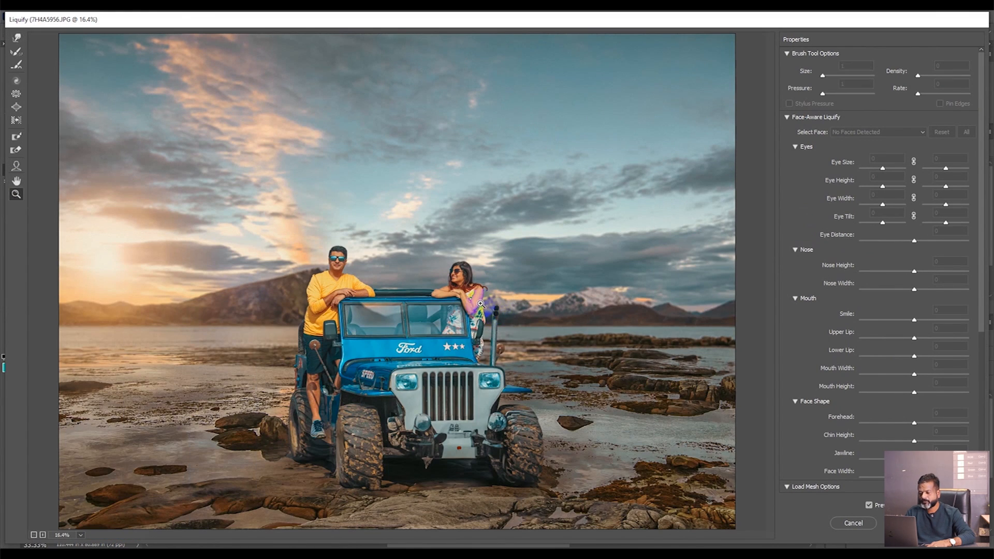
left_click(486, 308)
left_click(383, 279)
left_click(383, 279)
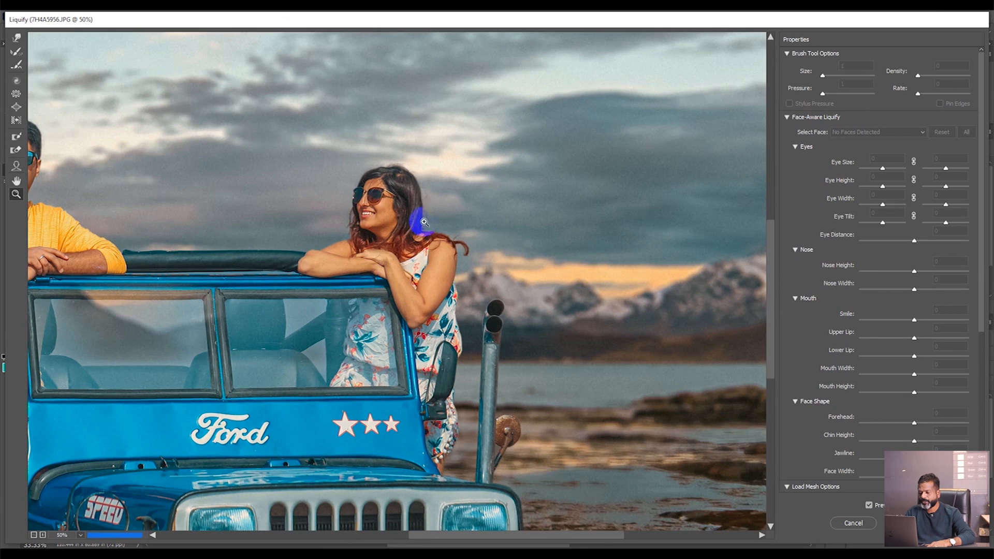
left_click(16, 37)
key("bracketleft")
key("bracketleft")
key("bracketleft")
key("bracketleft")
key("bracketleft")
key("bracketleft")
key("bracketleft")
key("bracketleft")
key("bracketleft")
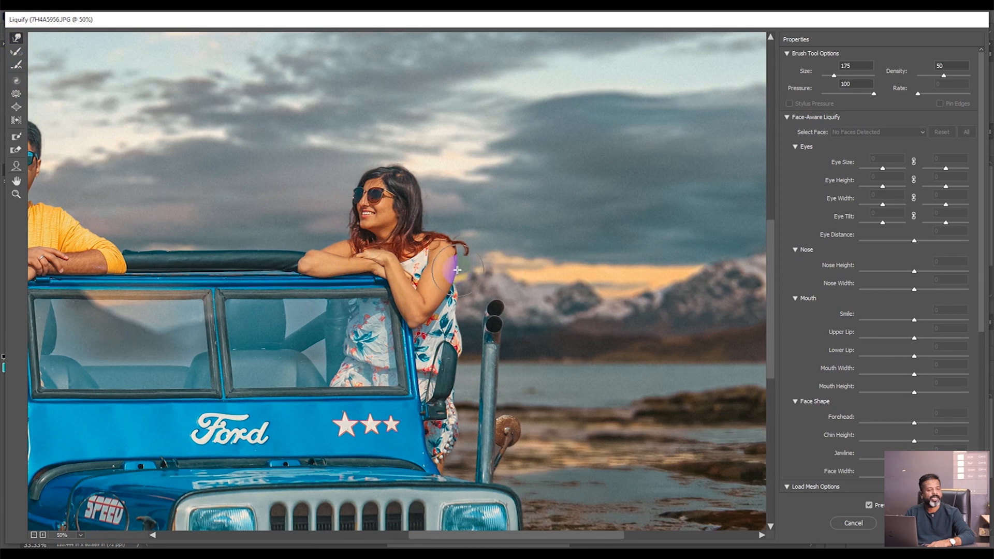
left_click(456, 293)
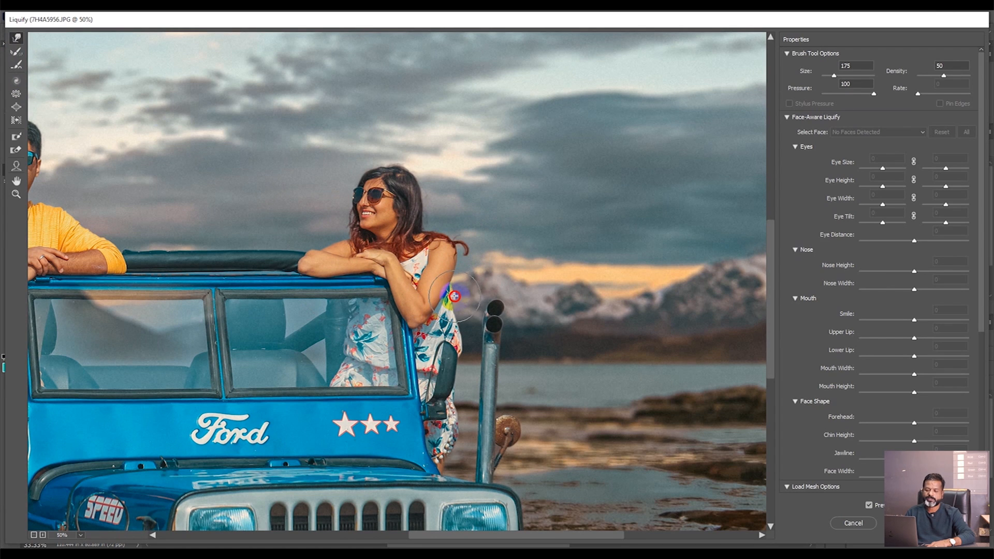
- Reduce the warp brush to size 90 and reshape the edge of the woman's dress above the jeep's side mirror
left_click_drag(98, 285, 346, 295)
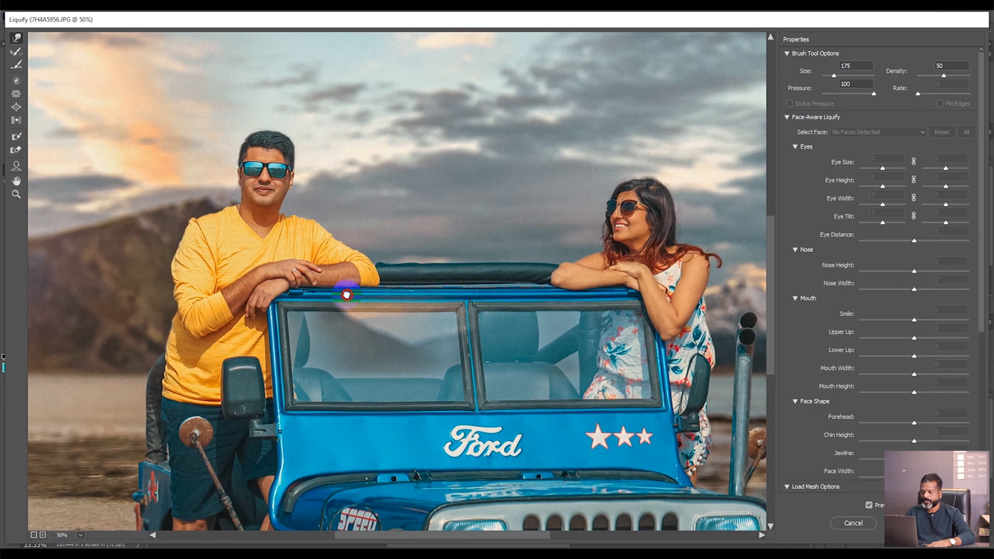
mouse_move(331, 383)
left_mouse_down()
mouse_move(291, 229)
mouse_move(179, 276)
left_mouse_up()
left_click(558, 221)
key("bracketleft")
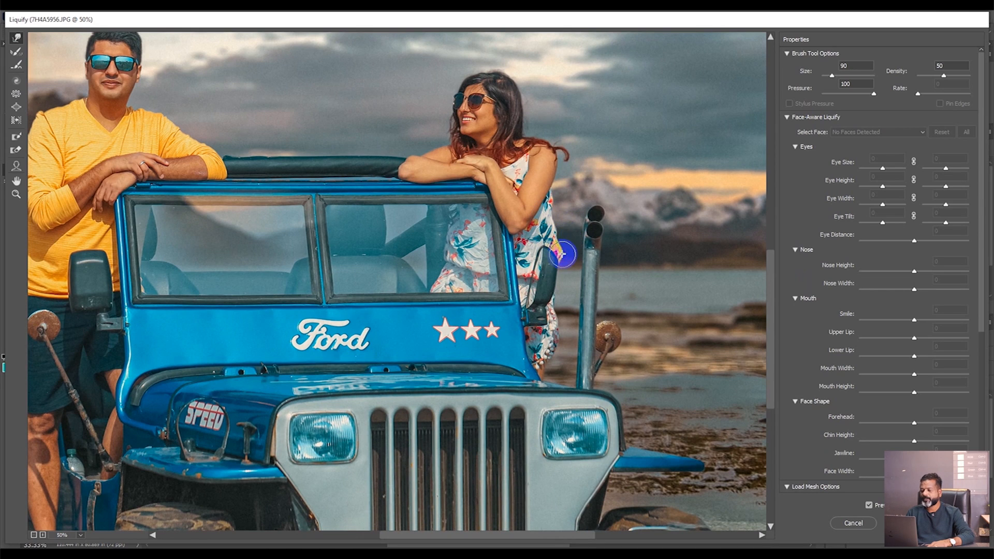
left_click_drag(560, 247, 558, 231)
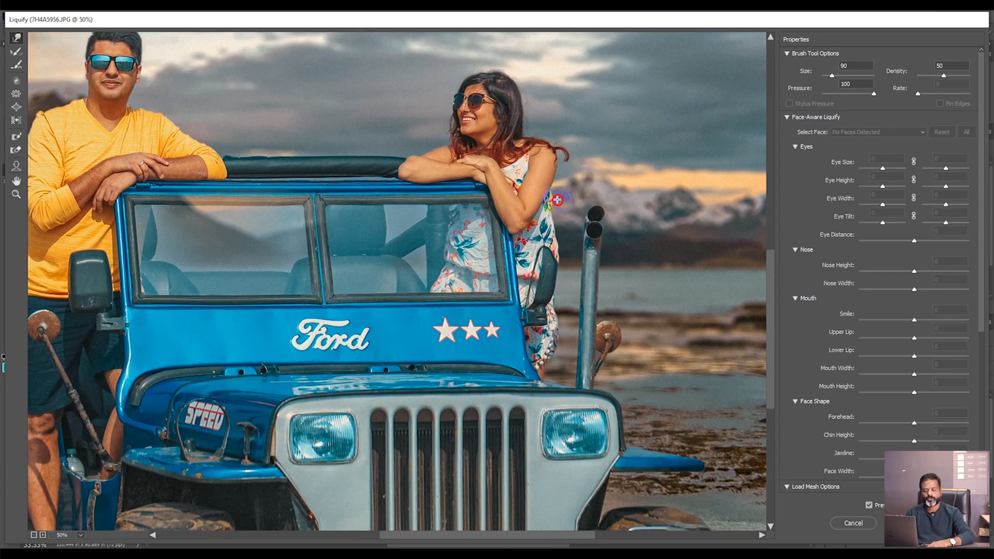
- Compare the Liquify result with the original using the preview and apply the filter
left_click(869, 505)
left_click(869, 505)
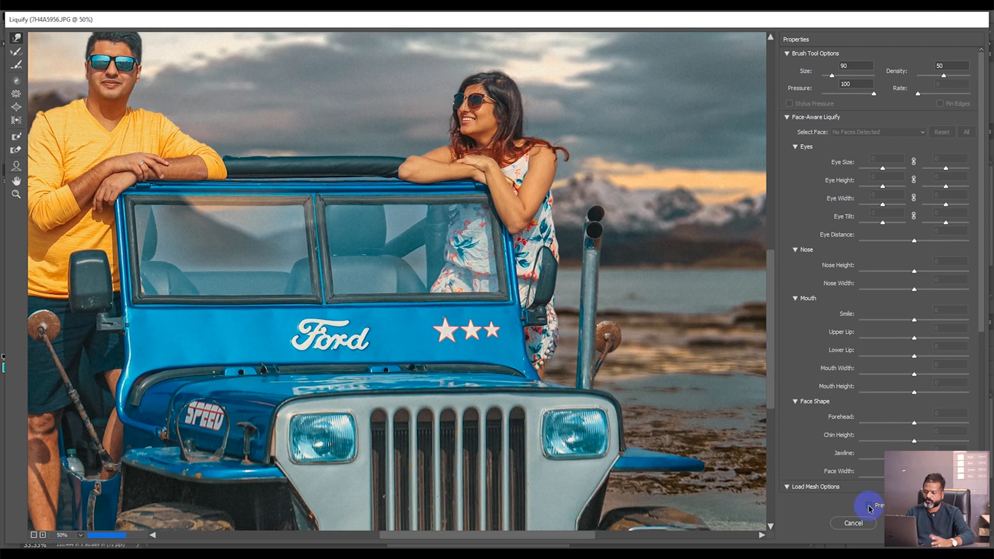
left_click(869, 506)
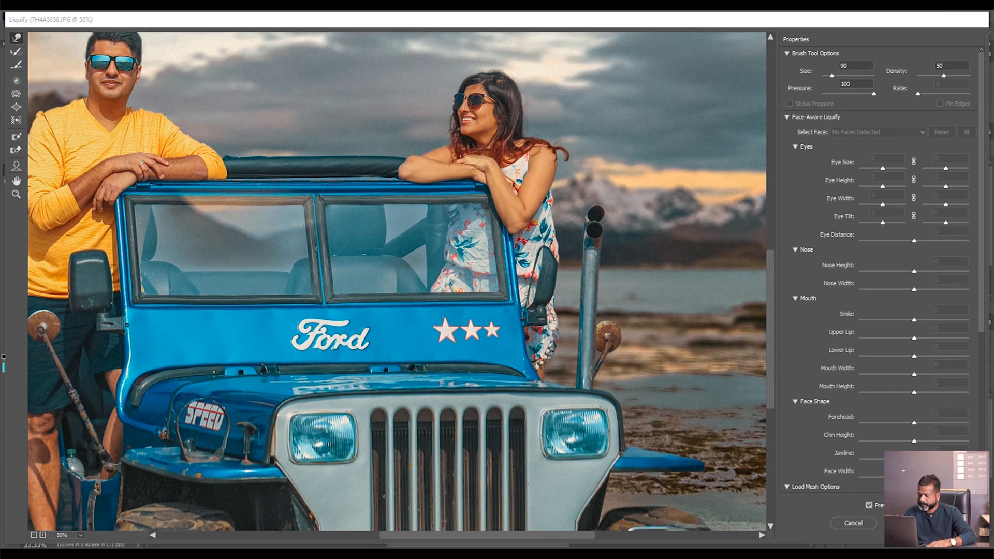
key("Return")
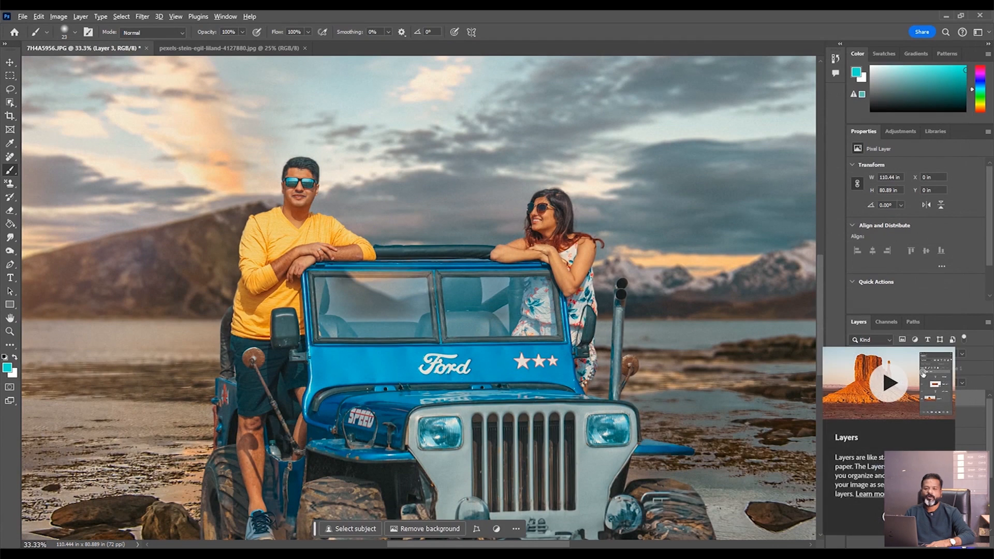
- Create a new layer named HL above Layer 3 in Soft Light mode, filled with 50% gray
key("ctrl+shift+n")
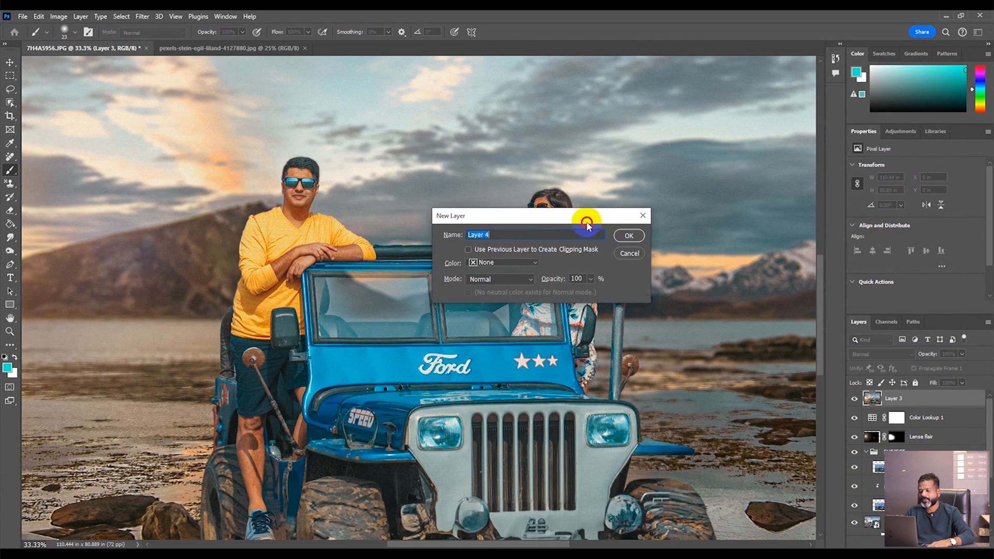
left_click_drag(588, 214, 505, 138)
left_click(417, 190)
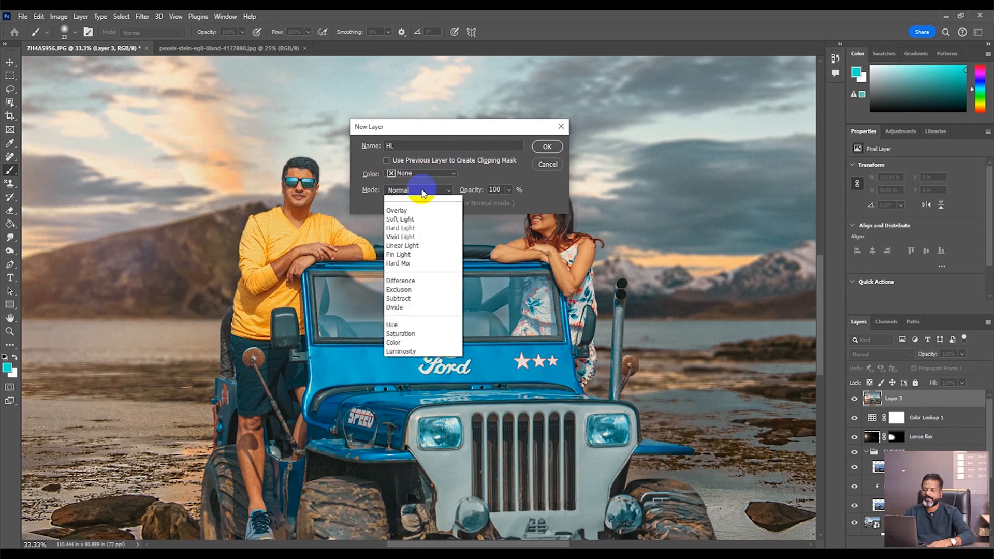
left_click(412, 344)
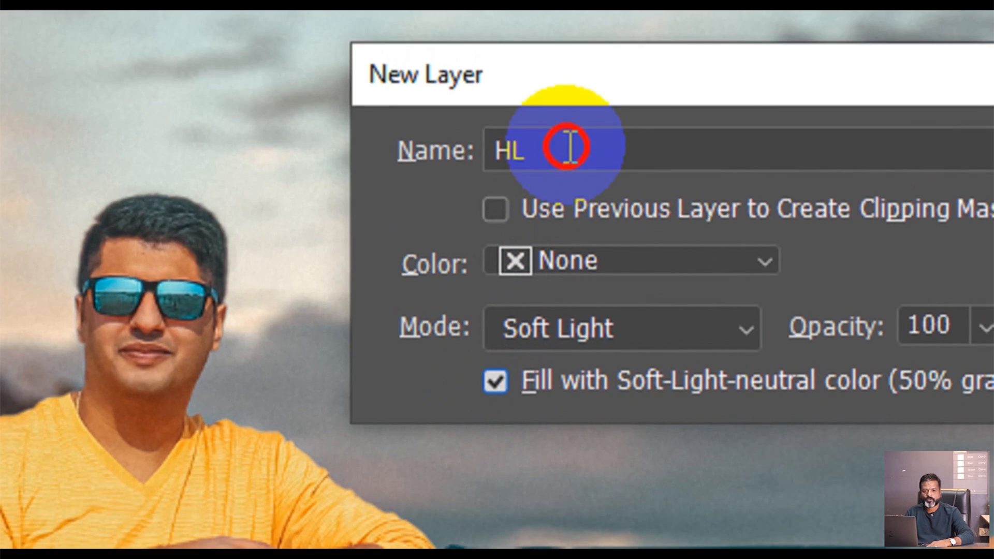
left_click(554, 147)
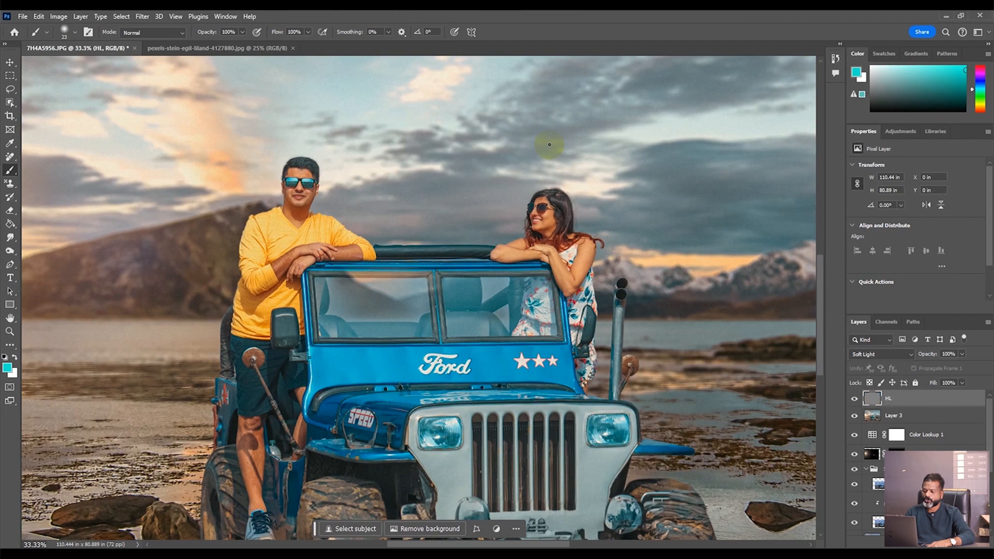
- Brighten the highlights on the man's face and forearms on the HL layer using a small Dodge brush, Midtones range, 53% exposure
left_click(10, 252)
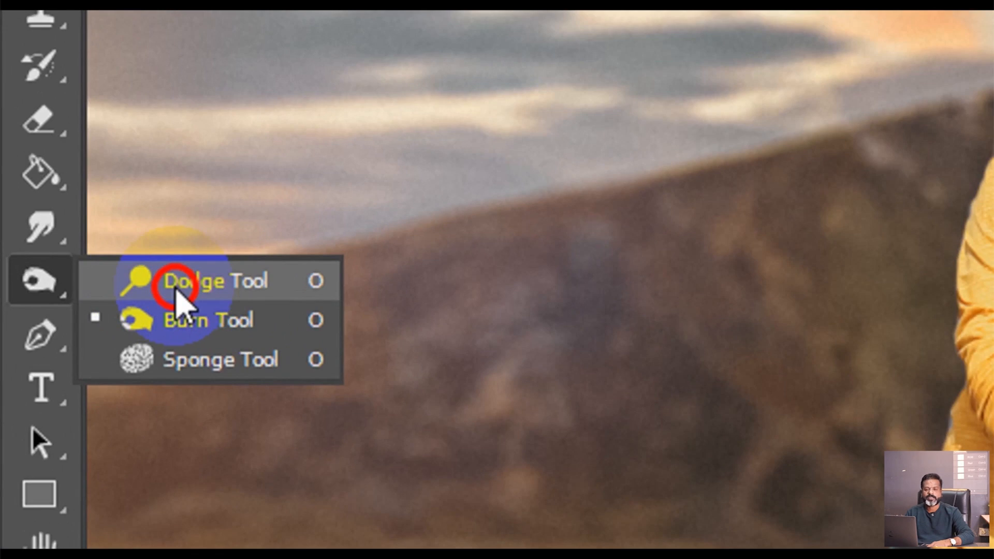
left_click(37, 252)
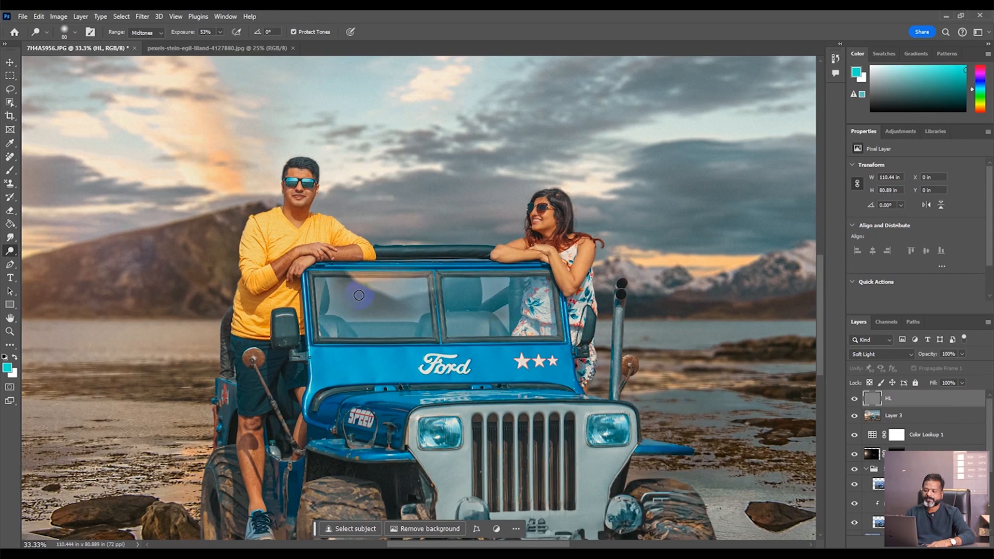
key("ctrl+space")
left_click(383, 265)
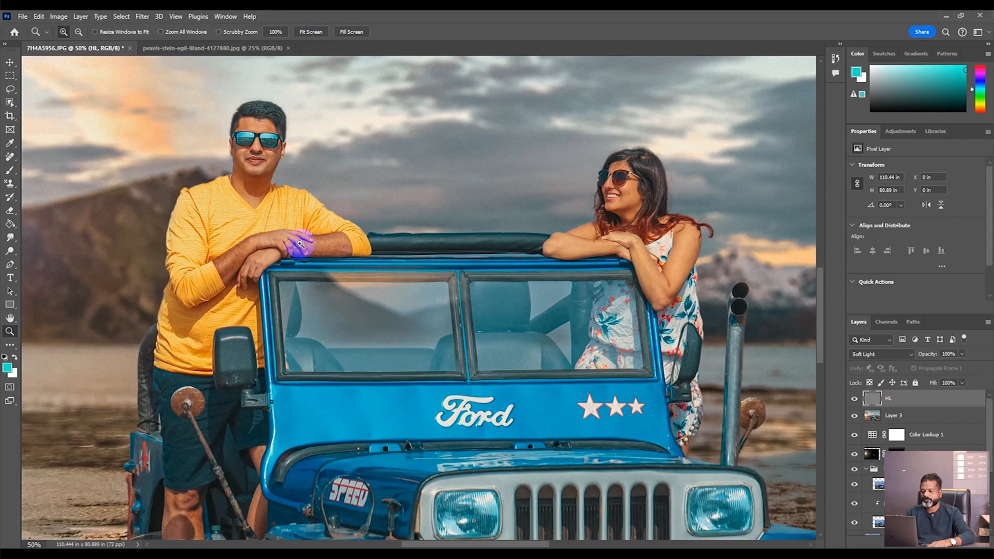
left_click(303, 241)
left_click_drag(272, 154, 274, 184)
key("[")
key("[")
key("[")
mouse_move(313, 277)
left_mouse_down()
mouse_move(353, 274)
mouse_move(194, 311)
mouse_move(237, 270)
mouse_move(188, 306)
mouse_move(238, 275)
left_mouse_up()
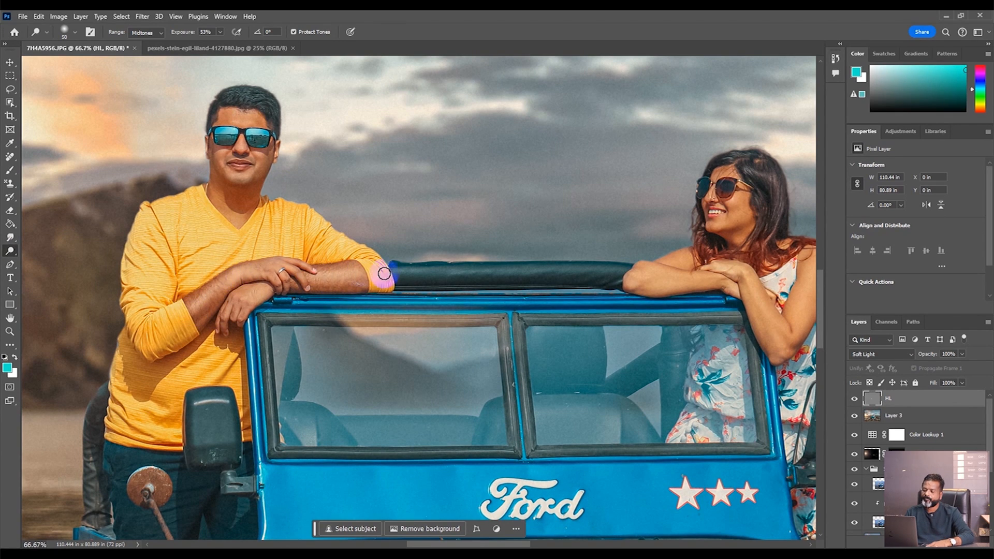
- Brighten the highlights on the woman's forearms, hair and face on the HL layer with the Dodge tool, reducing the brush for the face
left_click_drag(434, 272, 223, 268)
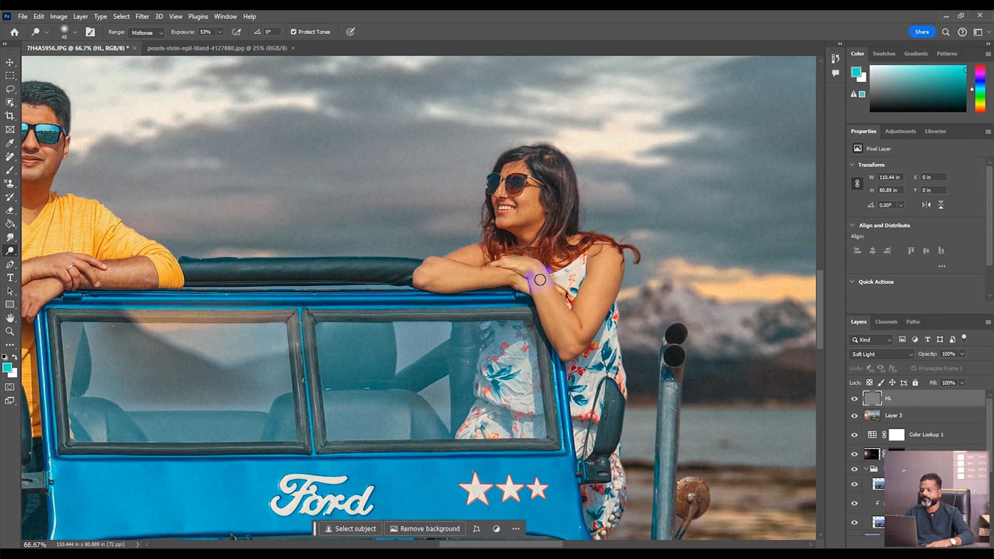
mouse_move(539, 270)
left_mouse_down()
mouse_move(565, 331)
mouse_move(616, 264)
mouse_move(608, 253)
mouse_move(575, 321)
mouse_move(607, 254)
left_mouse_up()
key("bracketright")
left_click_drag(444, 279, 446, 280)
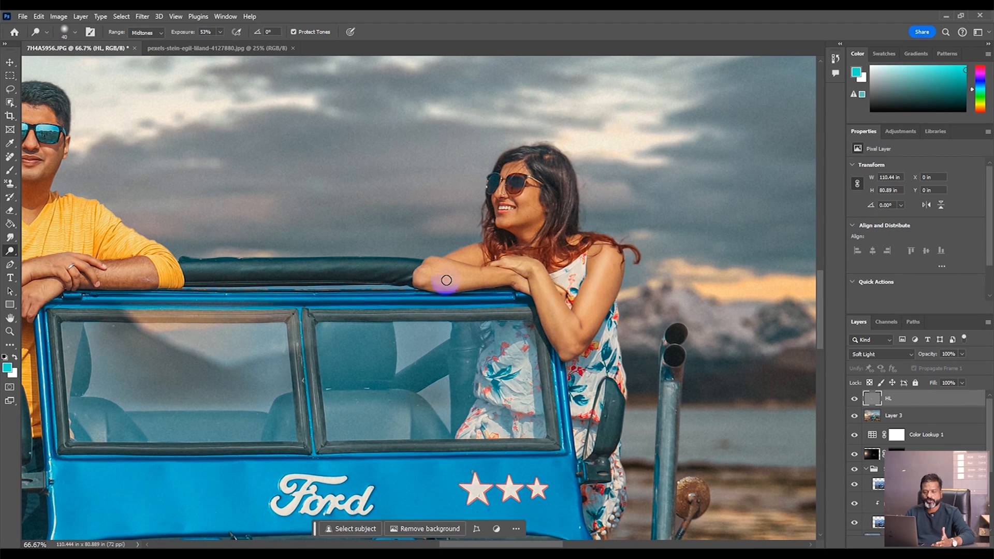
mouse_move(557, 210)
left_mouse_down()
mouse_move(535, 185)
mouse_move(511, 197)
mouse_move(527, 192)
mouse_move(512, 219)
left_mouse_up()
key("bracketleft")
key("bracketleft")
left_click(511, 197)
- Dodge small highlights along the side of the man's face and on his forehead with a size 30 brush
left_click_drag(117, 159, 264, 195)
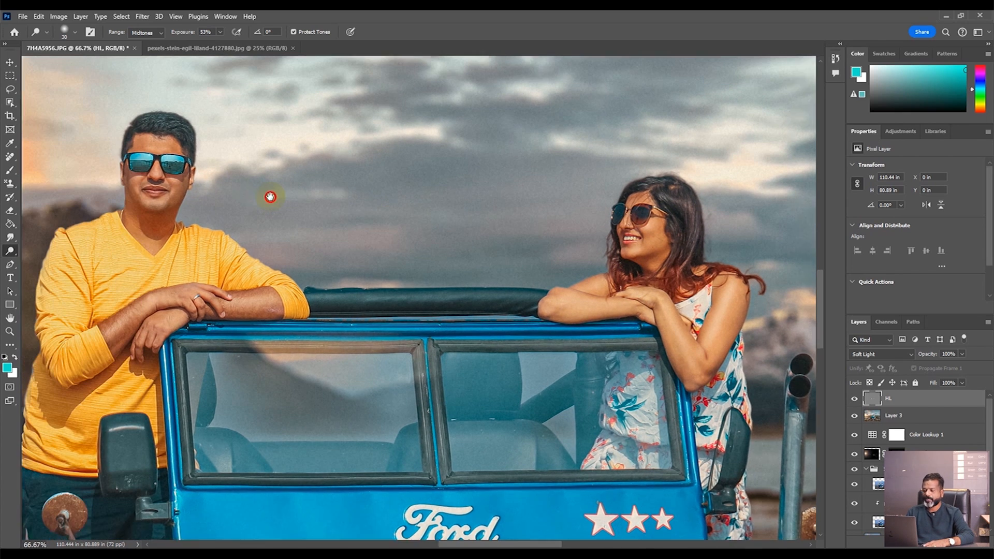
left_click_drag(191, 197, 189, 197)
left_click(176, 160)
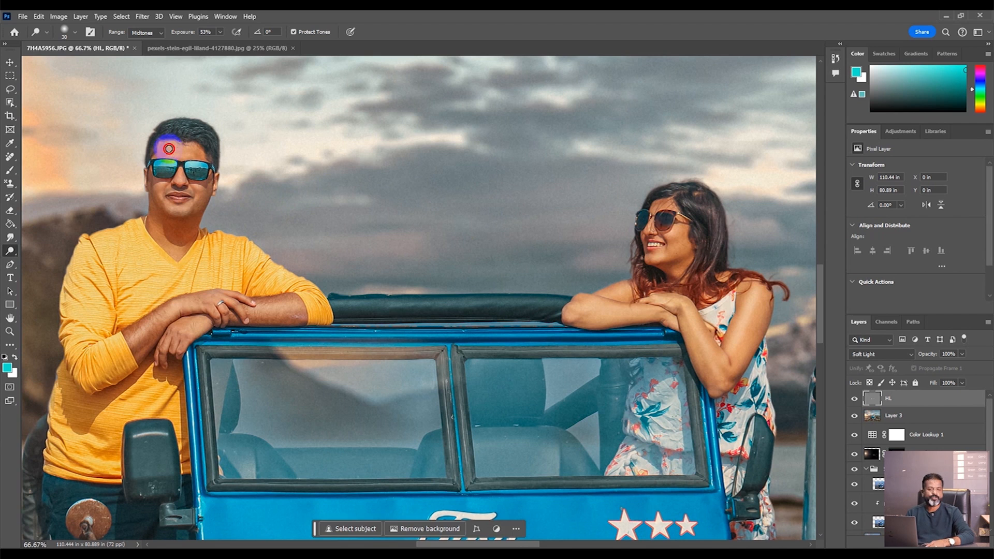
- Toggle the HL layer's visibility to compare the image with and without the dodged highlights
left_click_drag(262, 206, 337, 166)
key("ctrl+minus")
left_click(854, 400)
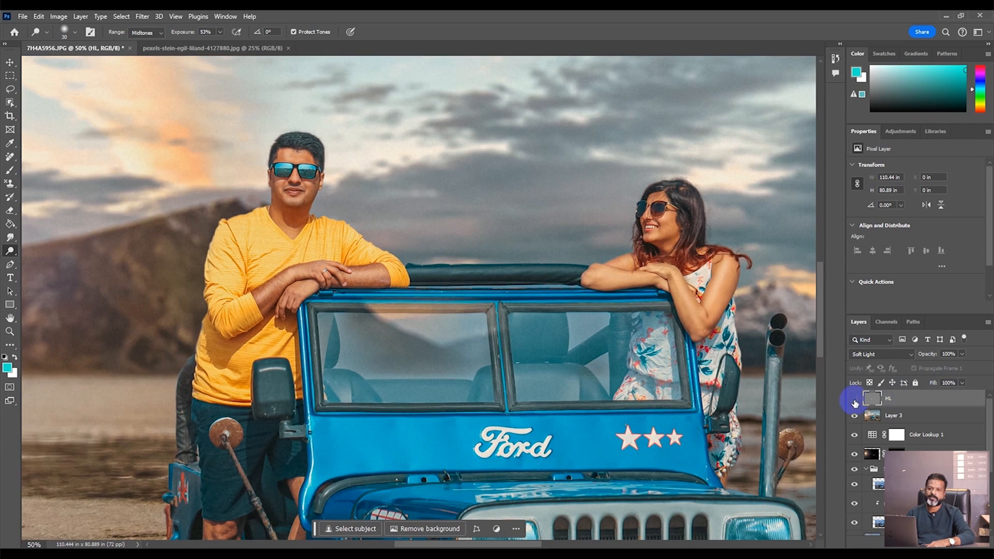
left_click(851, 400)
left_click(852, 400)
- Set the Dodge brush to size 50 and stamp all visible layers into a new merged layer above HL
key("bracketright")
key("bracketright")
key("bracketright")
key("bracketleft")
left_click_drag(468, 455, 532, 317)
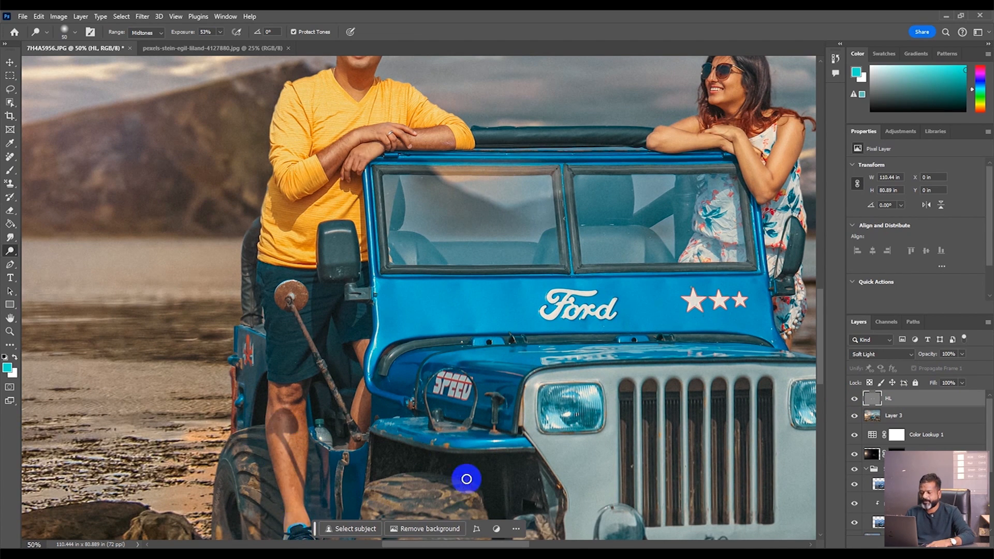
key("ctrl+minus")
key("ctrl+minus")
key("ctrl+minus")
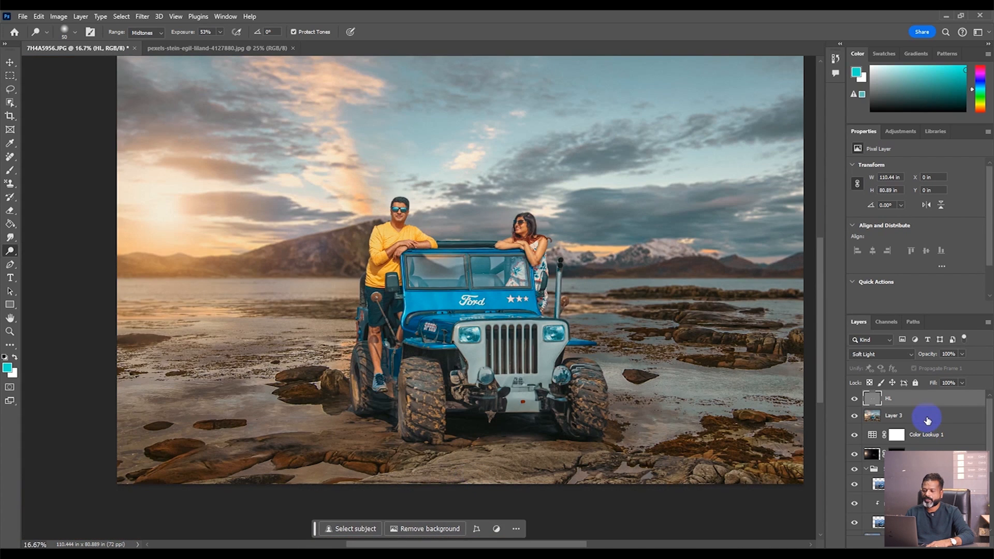
key("ctrl+alt+shift+e")
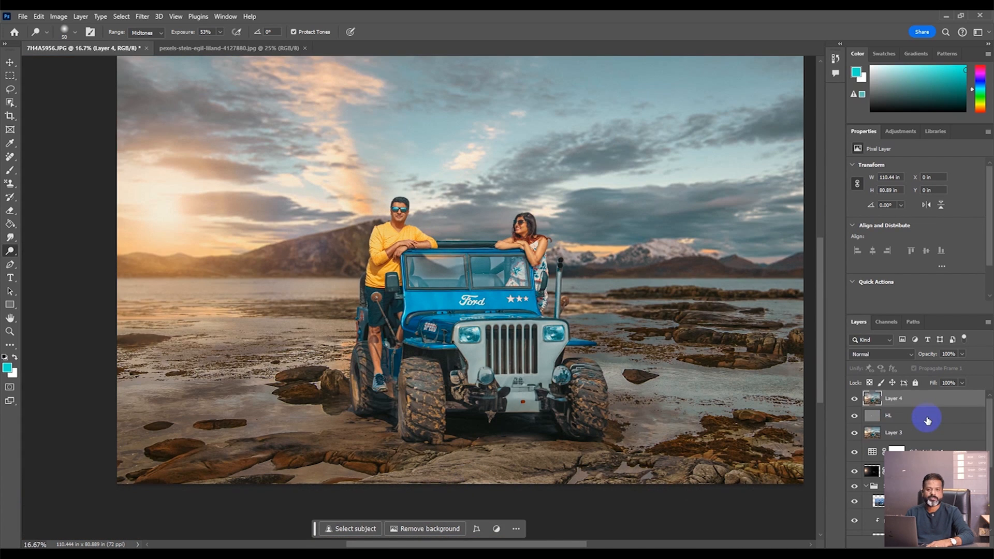
- Apply the SkinFiner filter to the merged layer with skin tone brightness +32, highlight +38 and fine smoothing +10
left_click(143, 16)
mouse_move(185, 257)
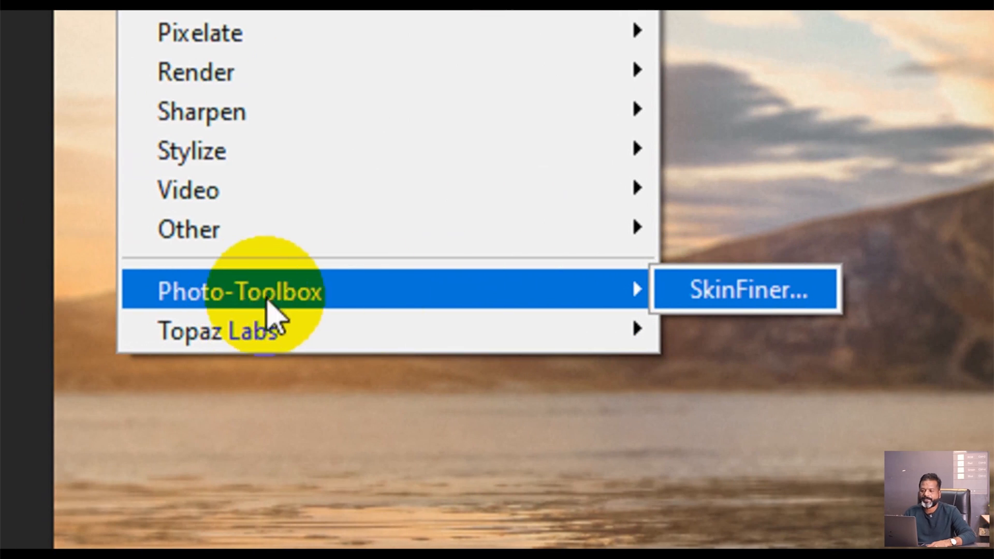
left_click(740, 291)
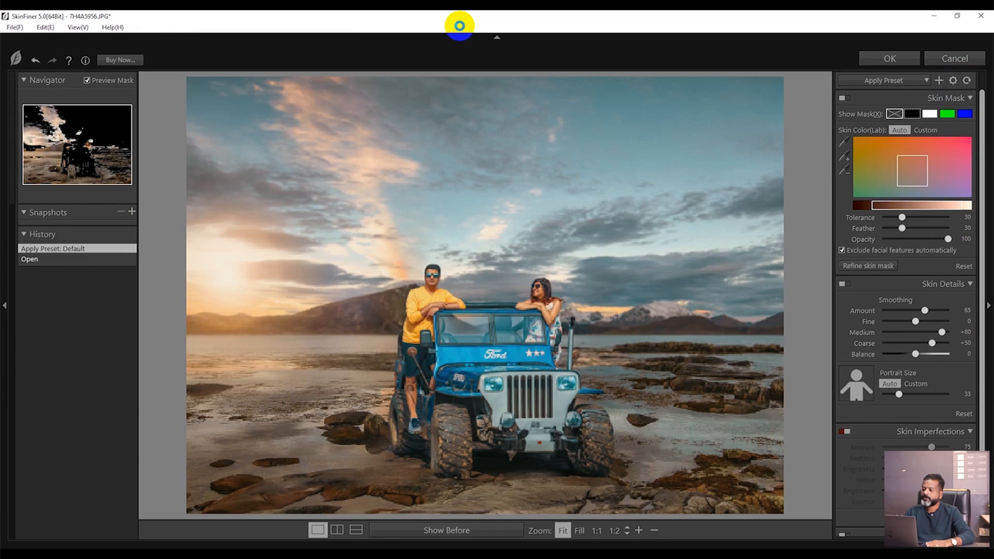
scroll(906, 259, "down", 3)
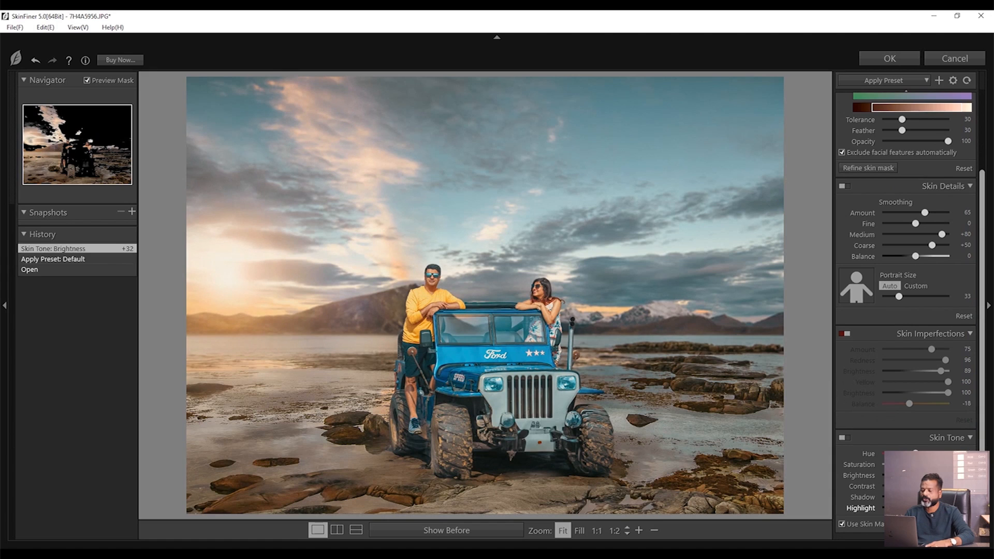
left_click(919, 223)
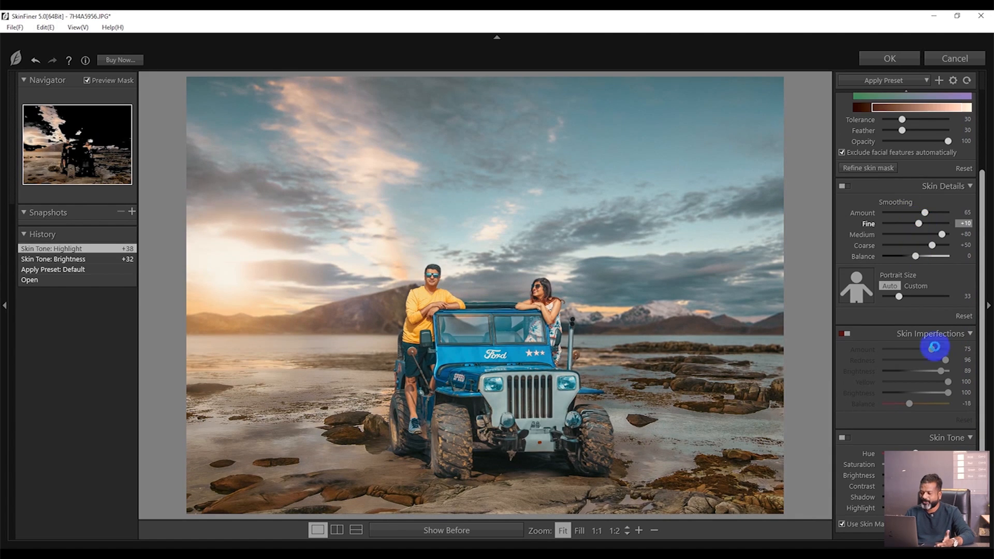
left_click(903, 61)
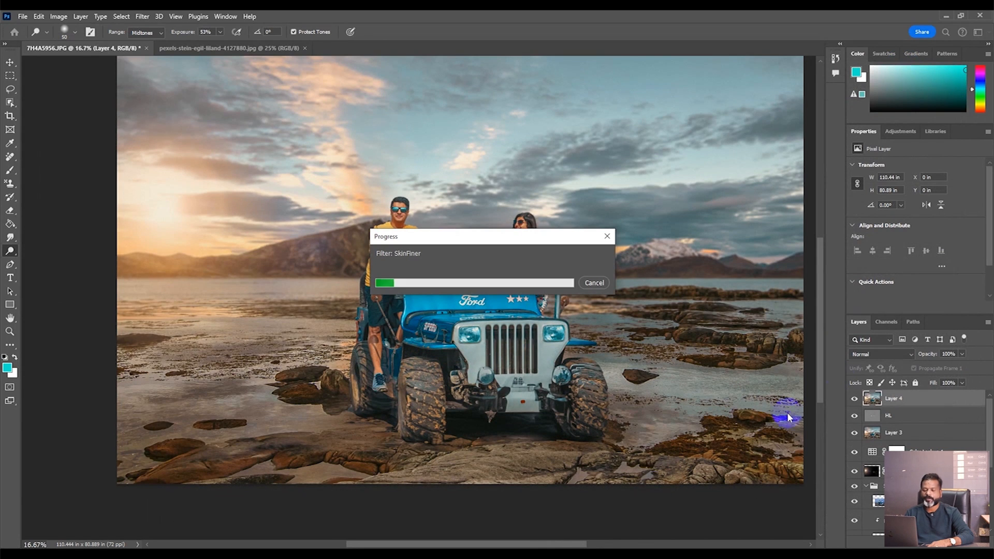
- Start an Unsharp Mask on the merged layer with amount 135%, radius 3.2 pixels and threshold 6 levels
left_click(142, 16)
mouse_move(188, 206)
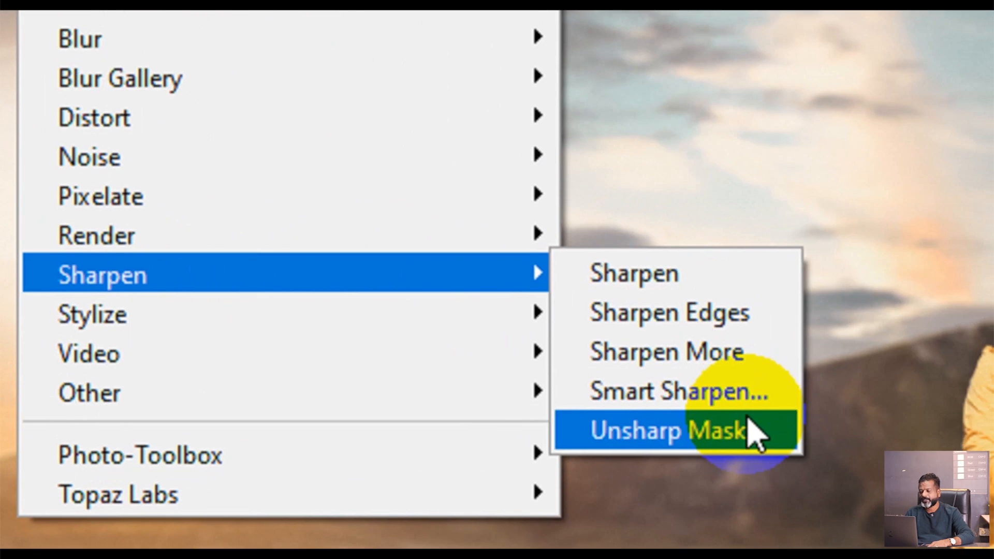
left_click(748, 422)
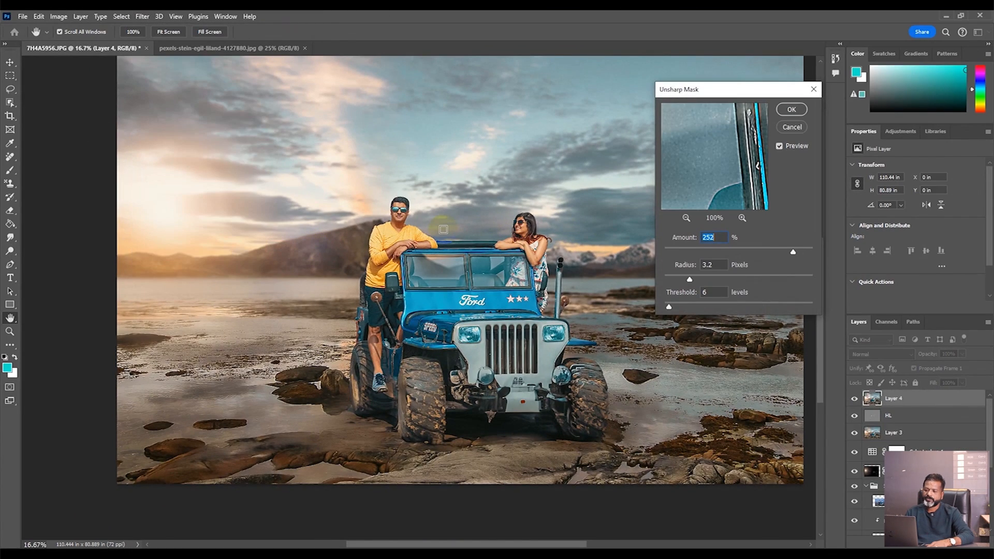
left_click(444, 229, "ctrl")
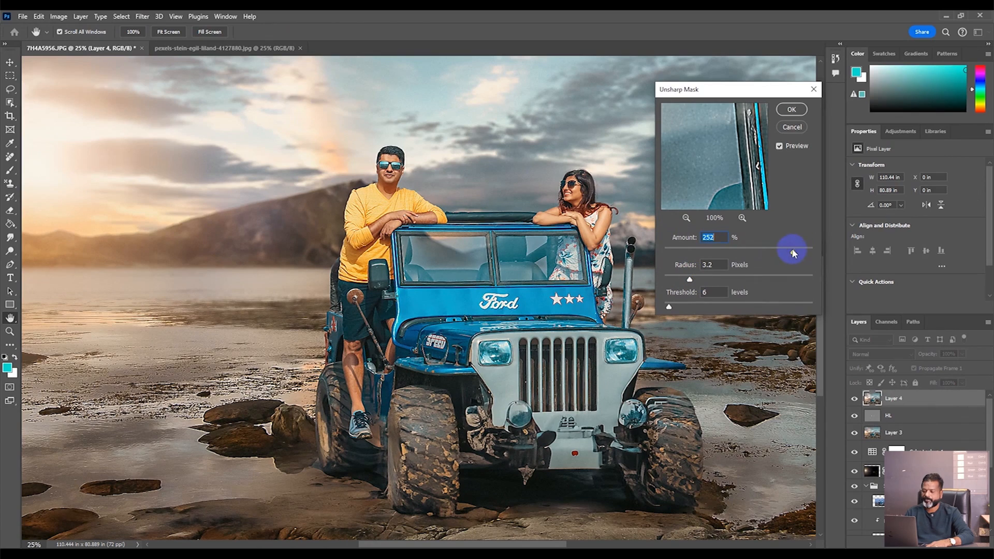
left_click(779, 146)
key("ctrl+plus")
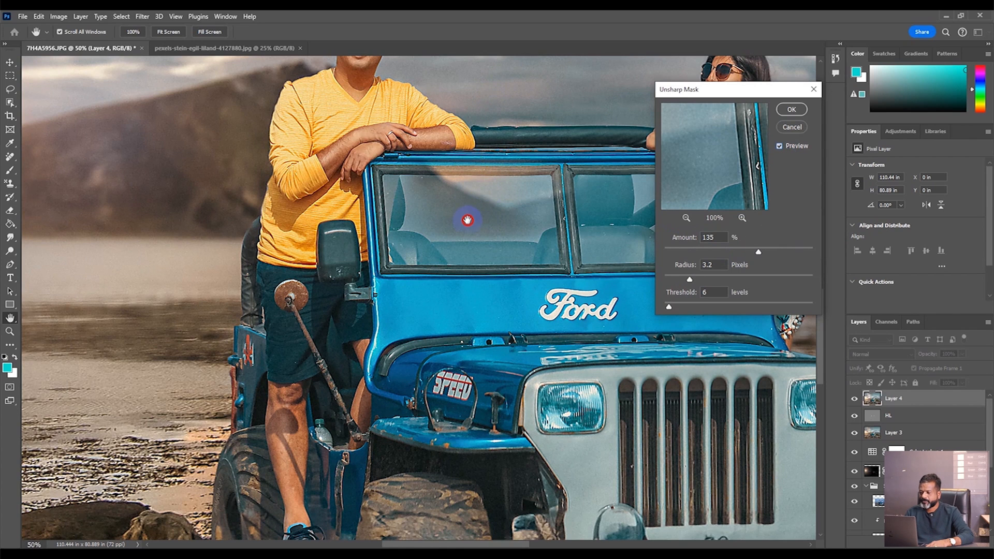
- Compare the sharpening using the preview, set the Unsharp Mask amount to 113% and apply the filter
key("p")
scroll(464, 244, "up", 3)
left_click(779, 147)
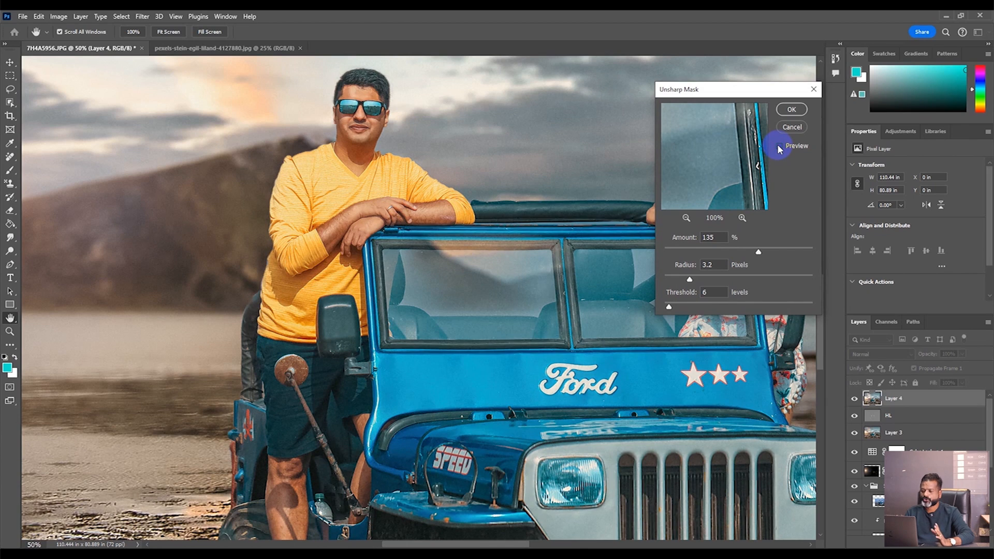
left_click(779, 147)
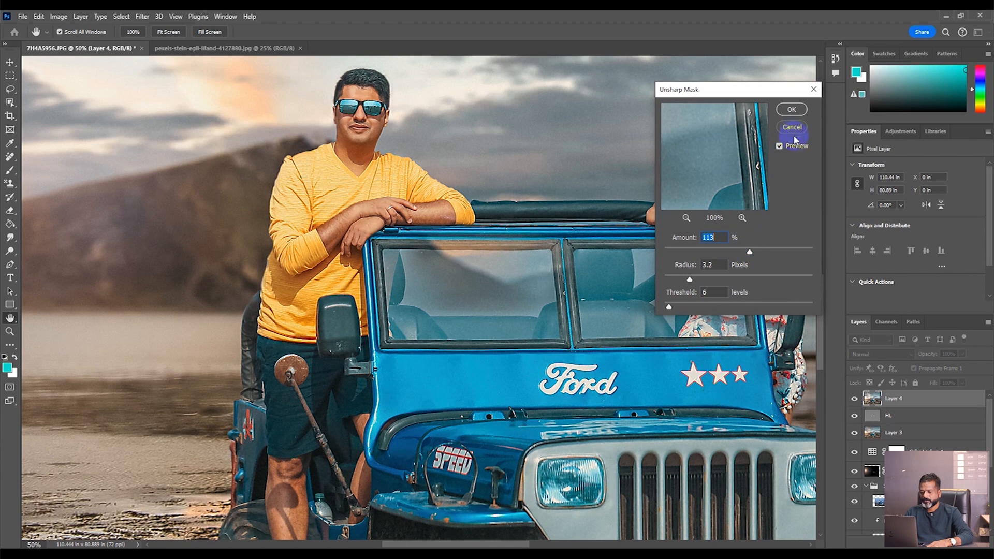
left_click(791, 109)
key("o")
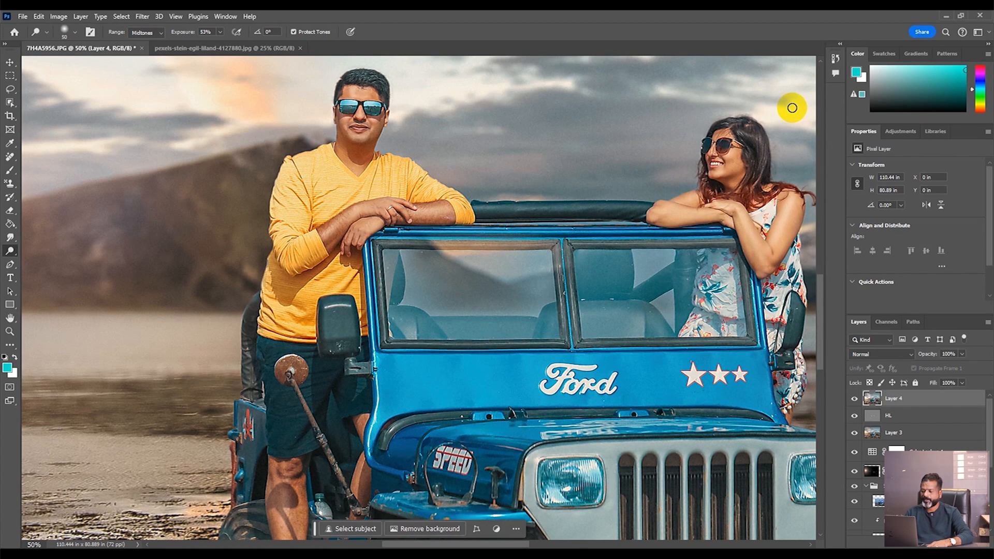
- Blend the "the plus one" logo layer in Screen mode with inverted colours and move it up about 3.4 in
key("ctrl+0")
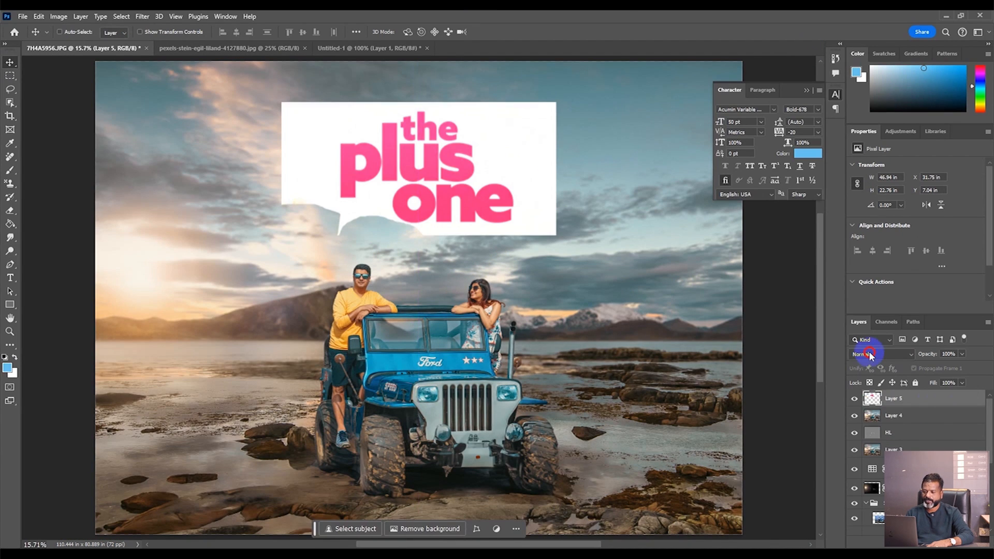
left_click(869, 354)
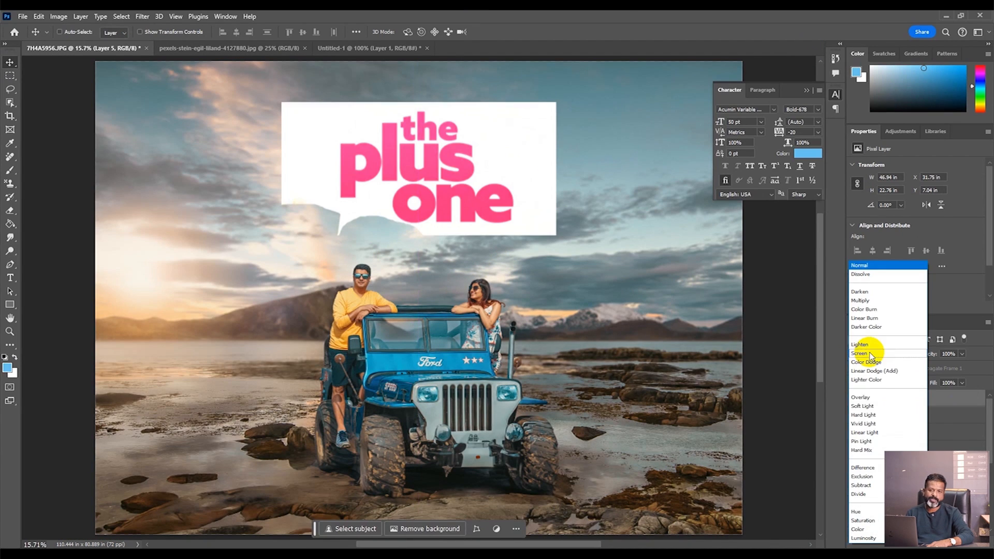
left_click(871, 354)
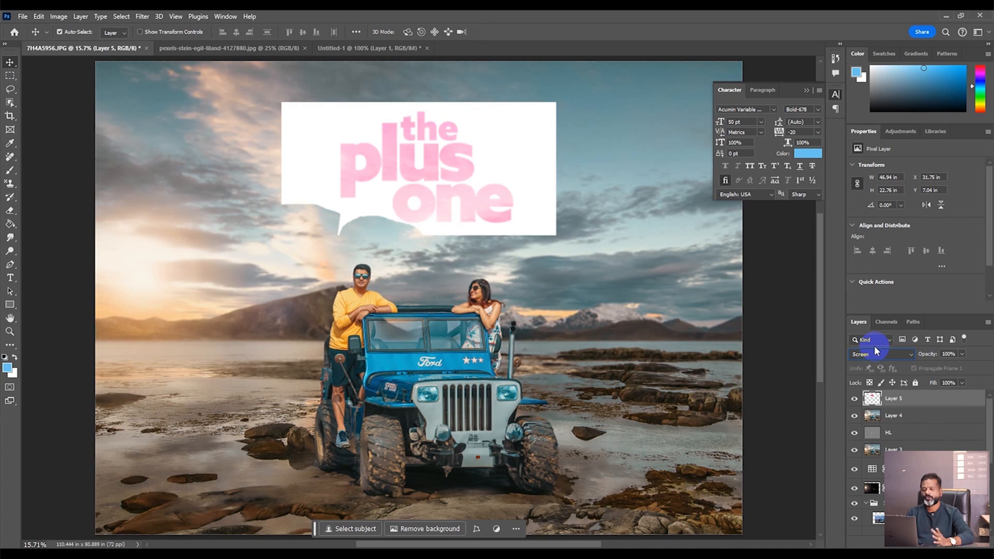
left_click_drag(458, 195, 457, 178)
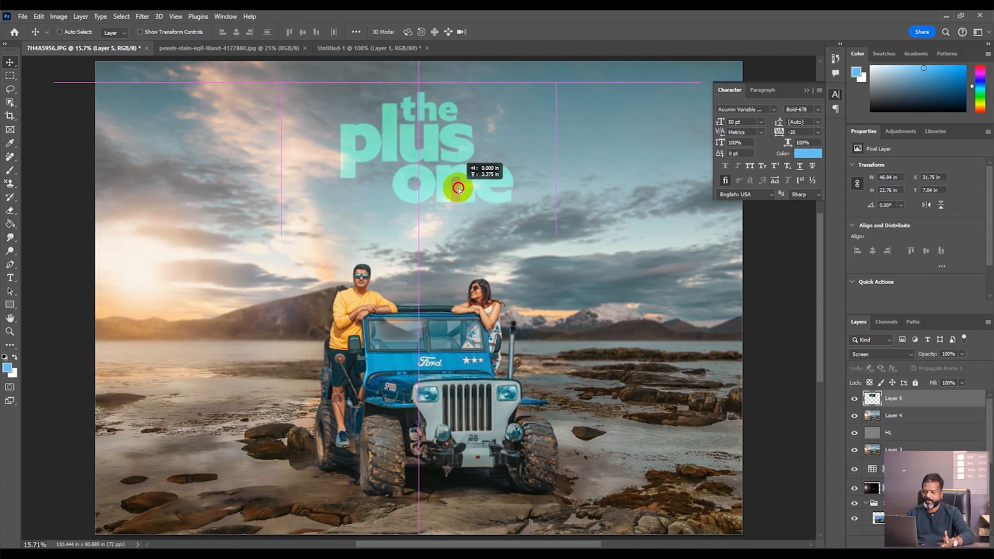
- Strengthen the logo's contrast with Levels by pulling in the black and white input points
key("ctrl+l")
left_click_drag(695, 248, 720, 249)
left_click_drag(825, 248, 808, 248)
left_click(867, 152)
mouse_move(451, 137)
left_mouse_down()
mouse_move(452, 126)
mouse_move(453, 137)
left_mouse_up()
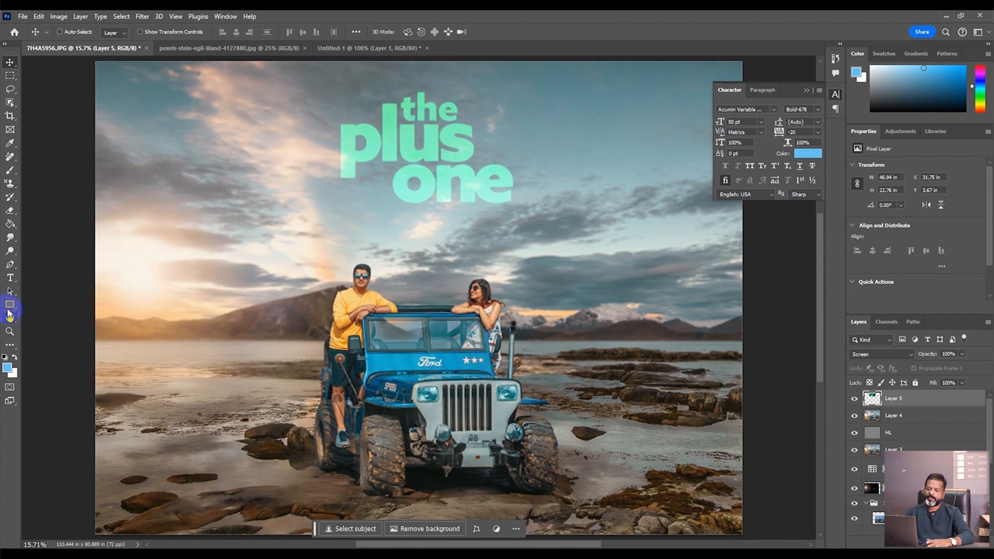
- Start a line of text below the logo in Acumin Variable Concept Regular at 167 pt
left_click(10, 277)
left_click(319, 228)
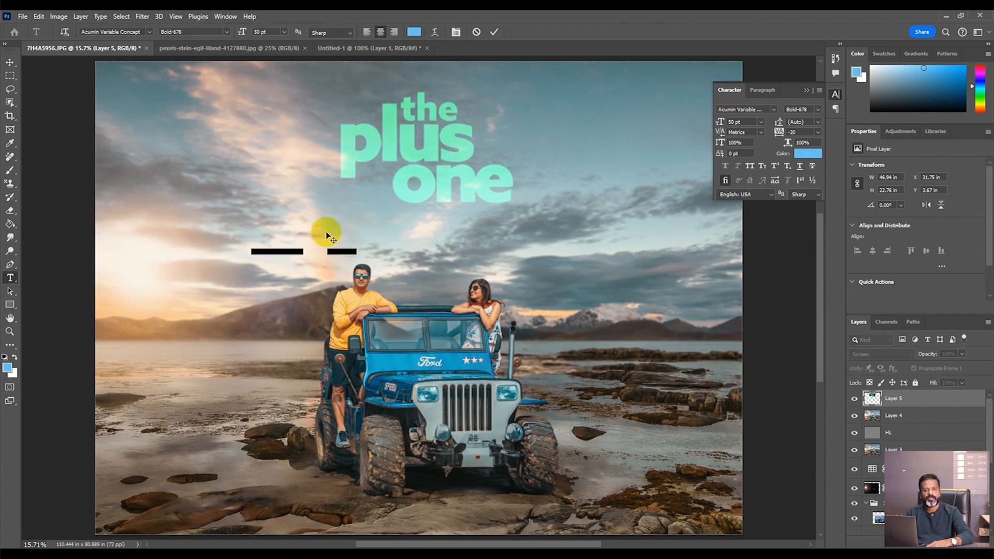
left_click(148, 32)
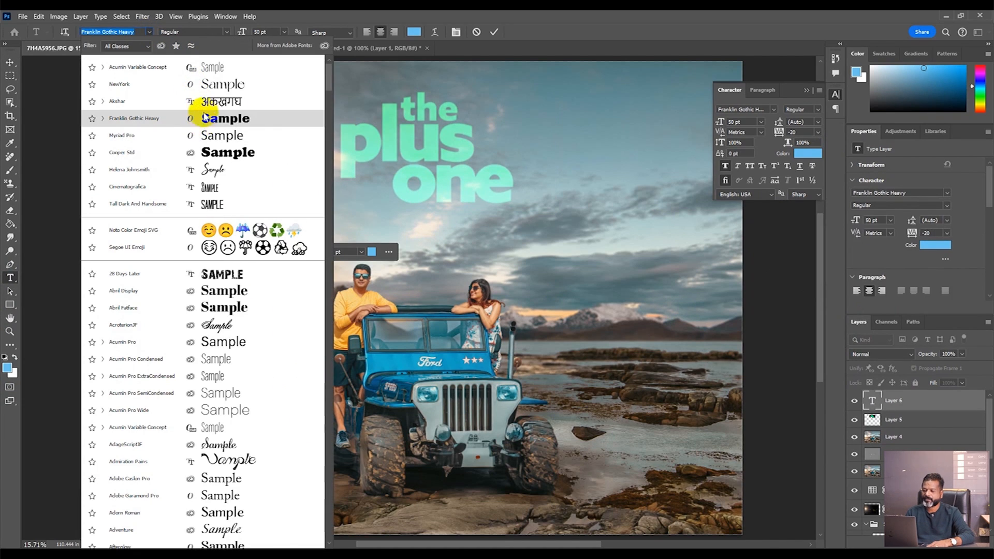
left_click(220, 67)
left_click_drag(243, 32, 306, 38)
- Try white and black for the text colour, and set it to dark teal
left_click(414, 32)
left_click_drag(519, 170, 500, 150)
left_click(734, 144)
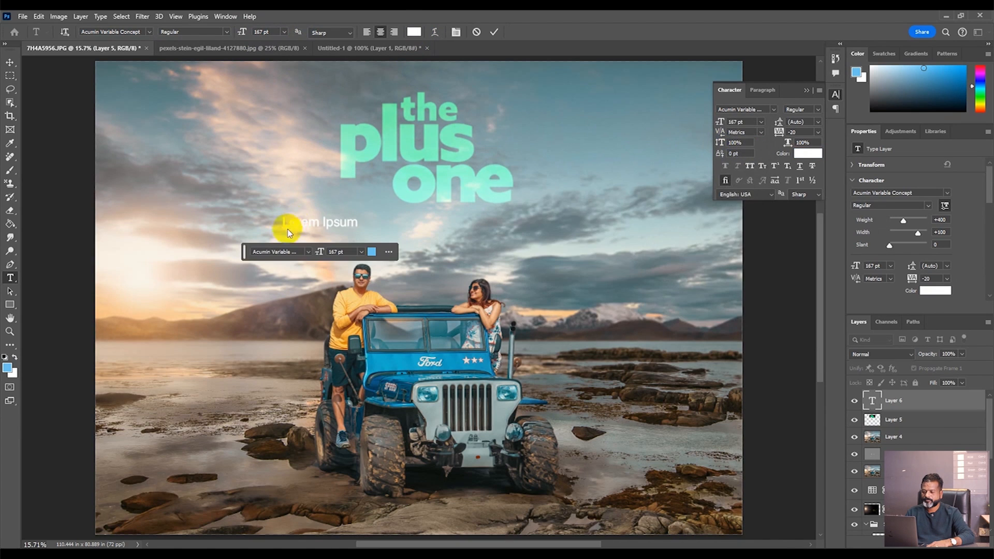
left_click(807, 154)
left_click(608, 272)
left_click(474, 262)
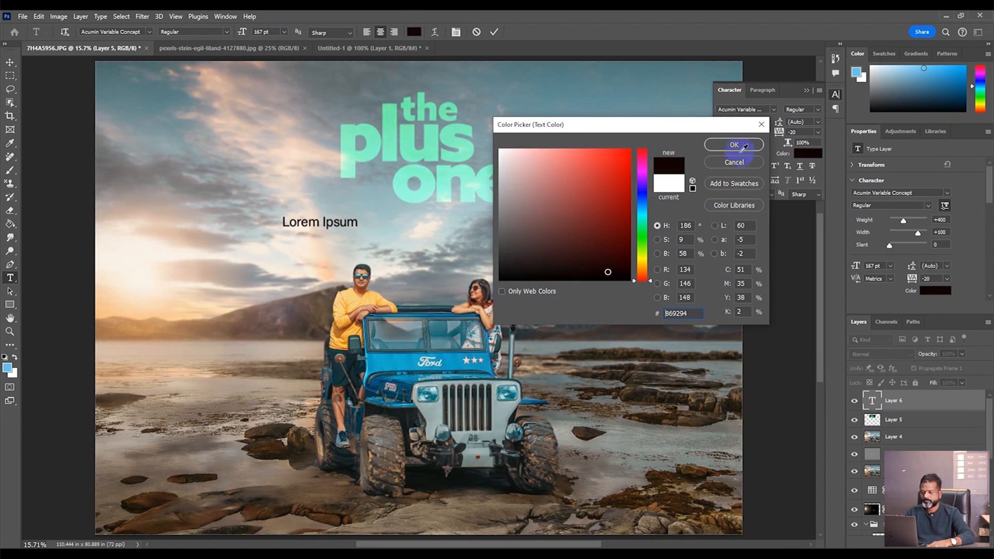
left_click(613, 233)
left_click(731, 146)
- Replace the placeholder text with the couple's first names joined by an ampersand
triple_click(303, 219)
type("R")
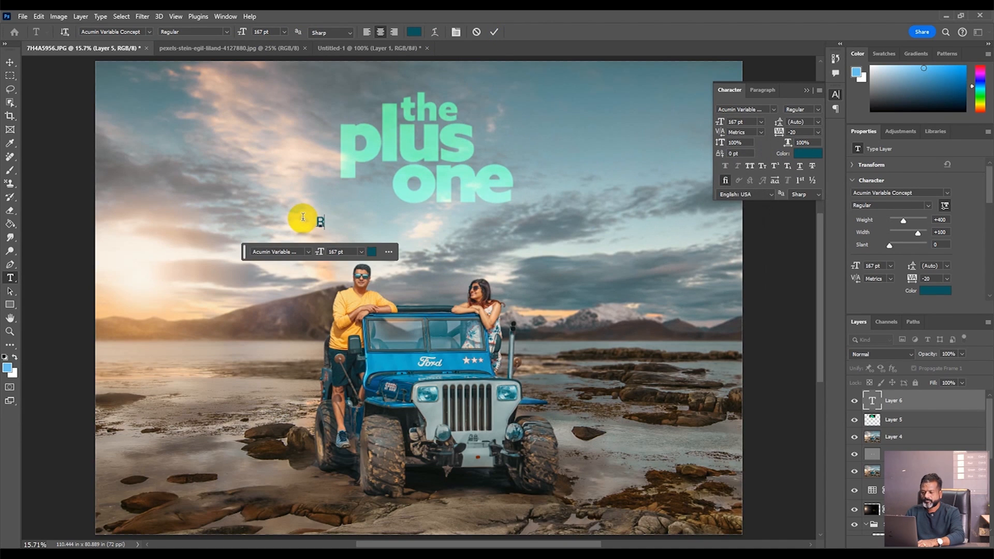
type("ajkumar & Rajnandini")
- Format the names line in all caps with tracking 400 and commit the text
key("ctrl+a")
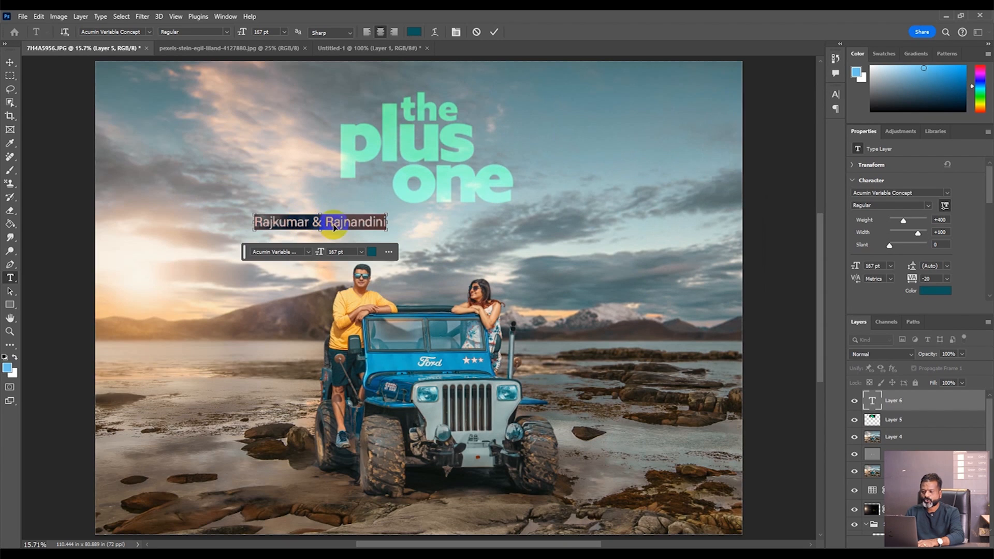
key("ctrl+shift+k")
left_click_drag(783, 129, 791, 134)
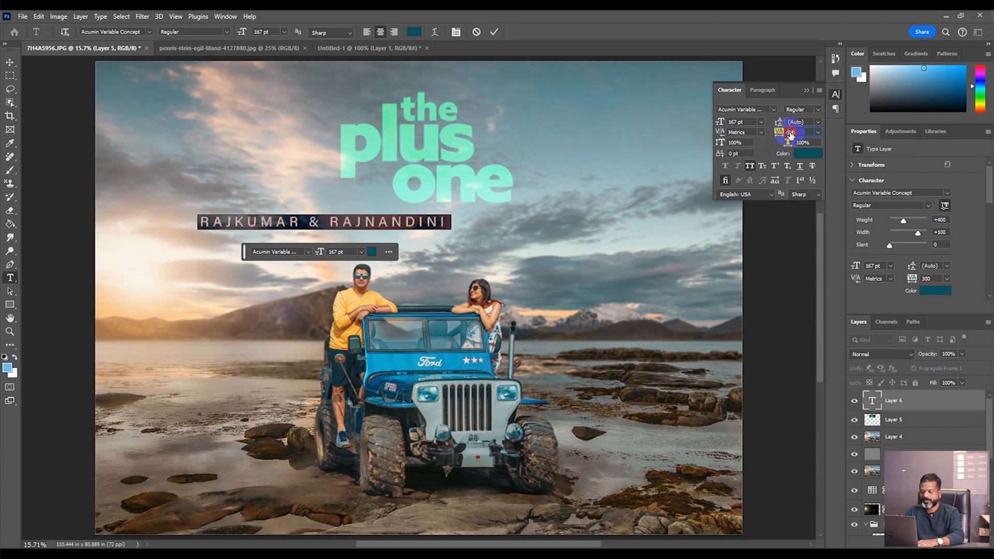
left_click(494, 33)
- Move the names line directly beneath the logo and scale it down to 132.69 pt
key("v")
left_click_drag(448, 225, 538, 220)
key("ctrl+t")
left_click_drag(429, 223, 429, 220)
key("Return")
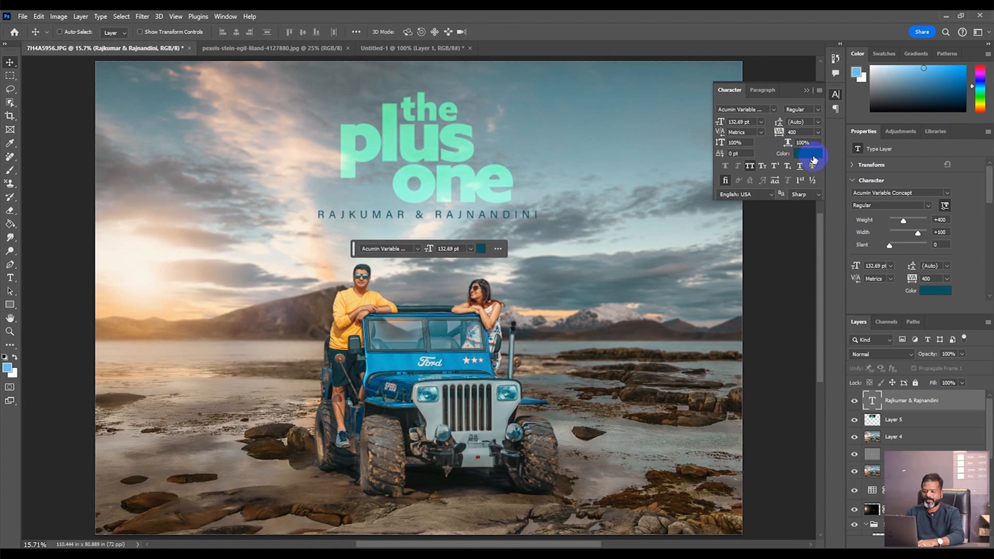
- Select the names and logo layers together and move them slightly higher in the sky
left_click(919, 421, "ctrl")
left_click_drag(497, 185, 661, 346)
key("ctrl+minus")
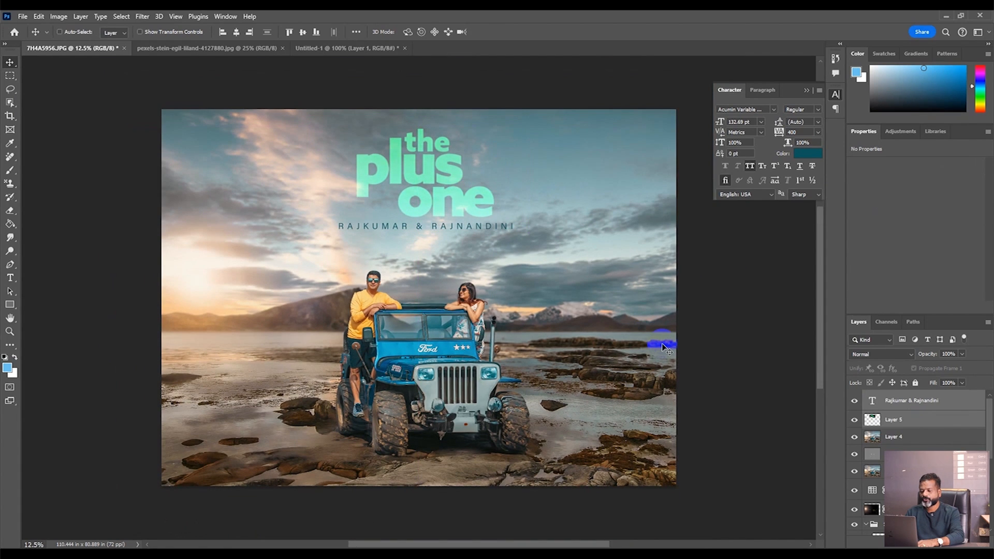
- Isolate the original photo layer and restore all layers to compare before and after
left_click_drag(991, 446, 990, 530)
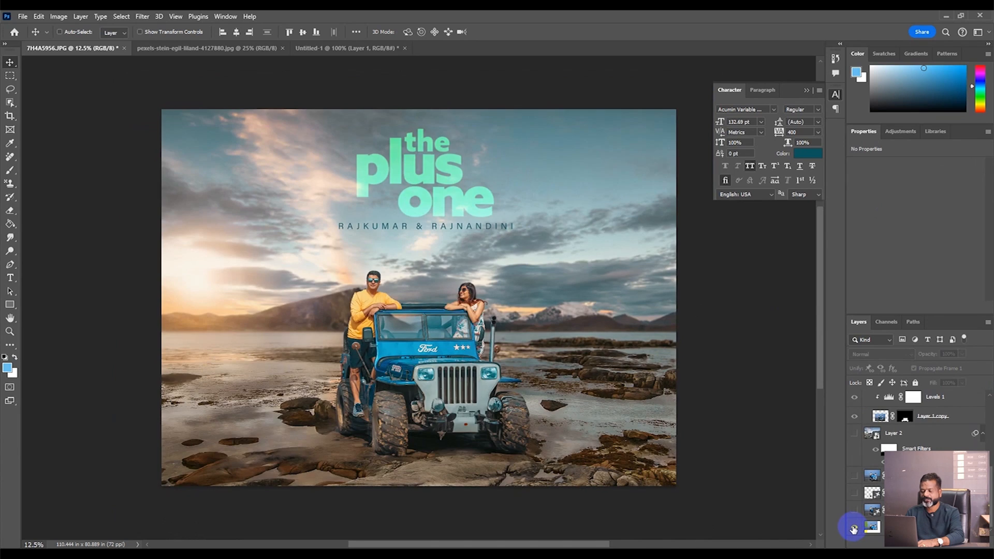
left_click(853, 529, "alt")
left_click(853, 528, "alt")
left_click(853, 528, "alt")
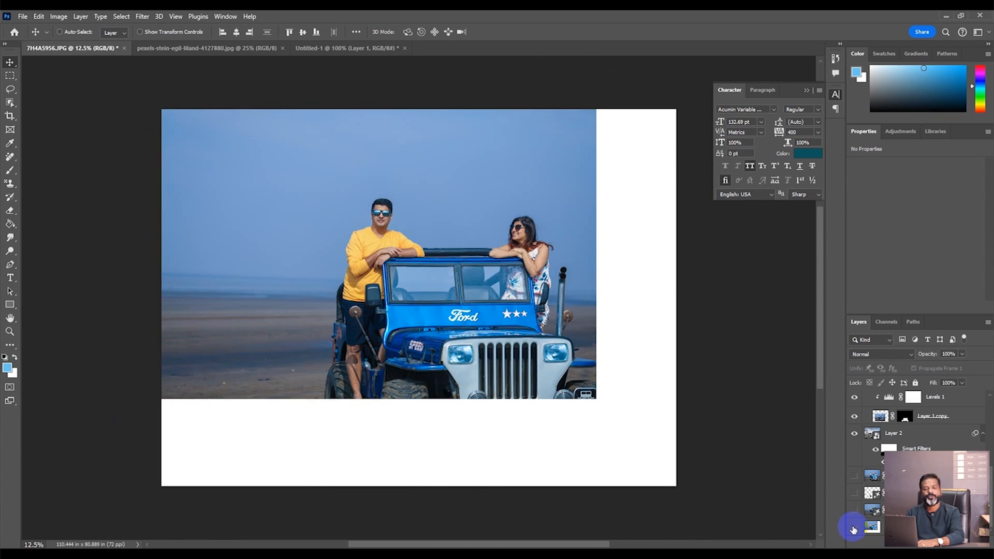
left_click(853, 528, "alt")
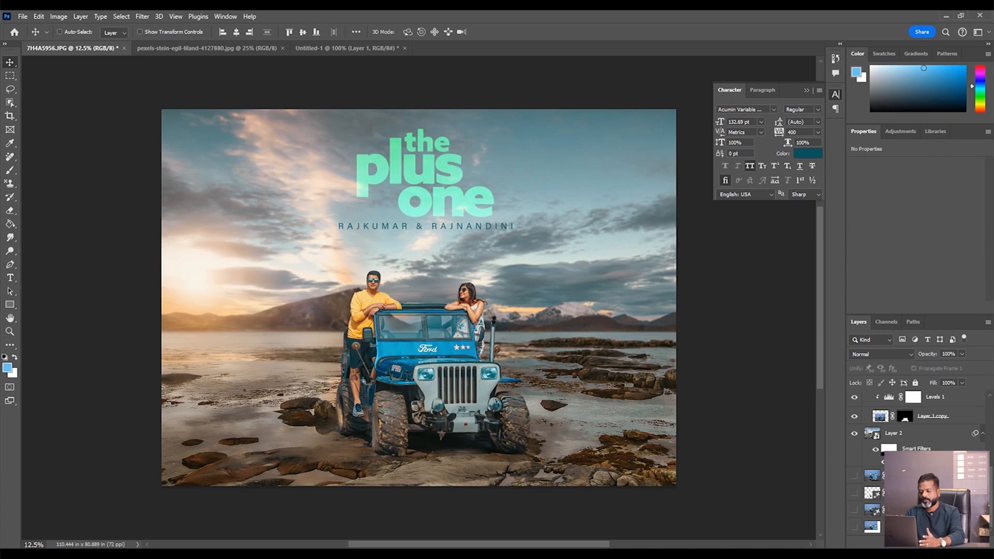